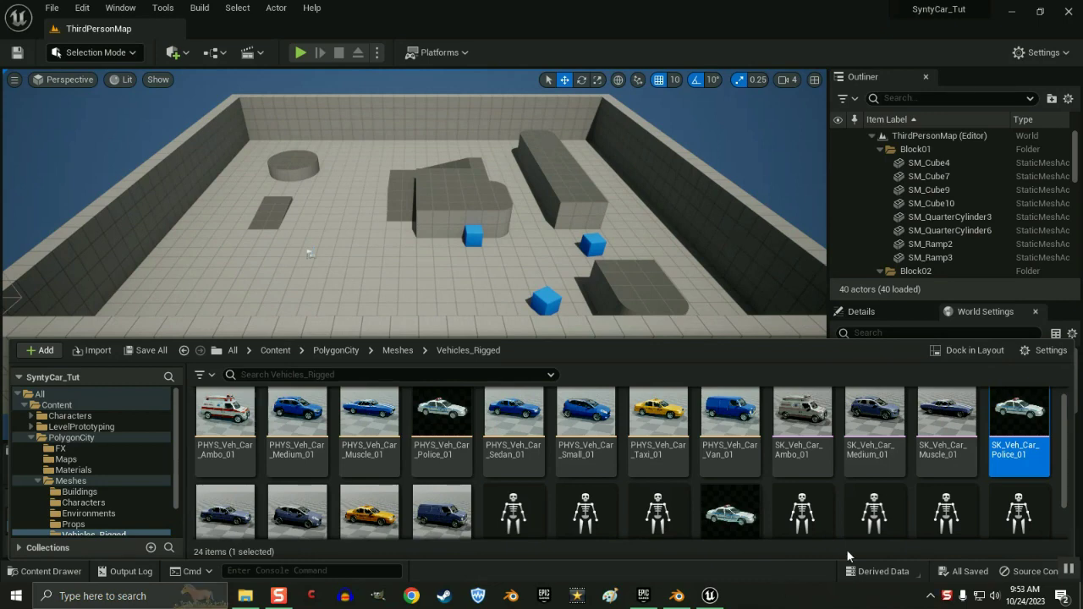
Step: Start an export of the SK_Veh_Car_Police_01 skeletal mesh from its Asset Actions menu
{"action": "mouse_move", "coordinate": [1016, 413]}
{"action": "right_click", "coordinate": [1016, 414]}
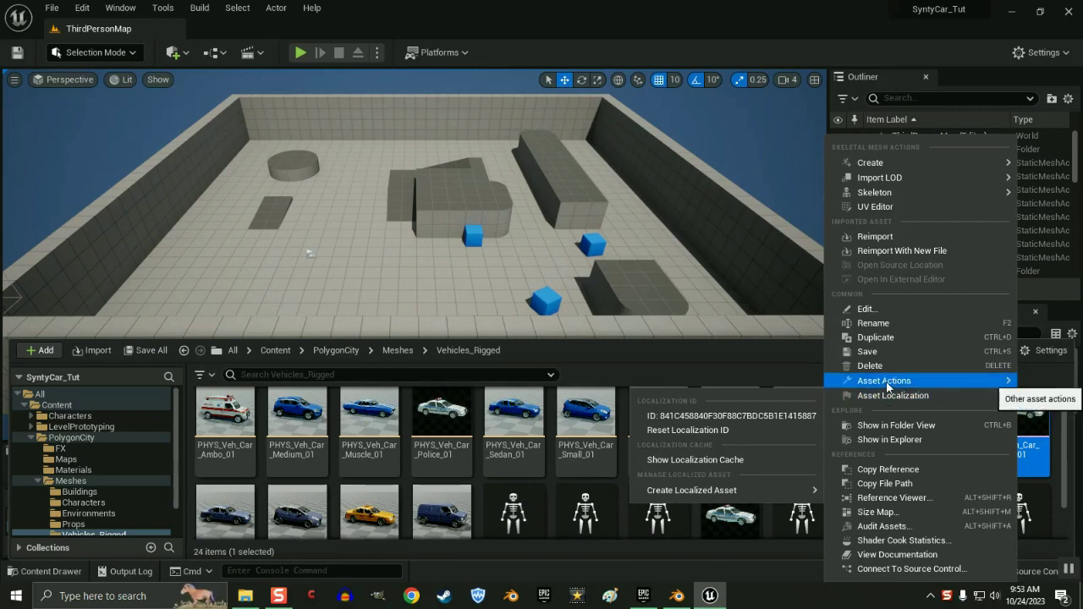
{"action": "mouse_move", "coordinate": [887, 382]}
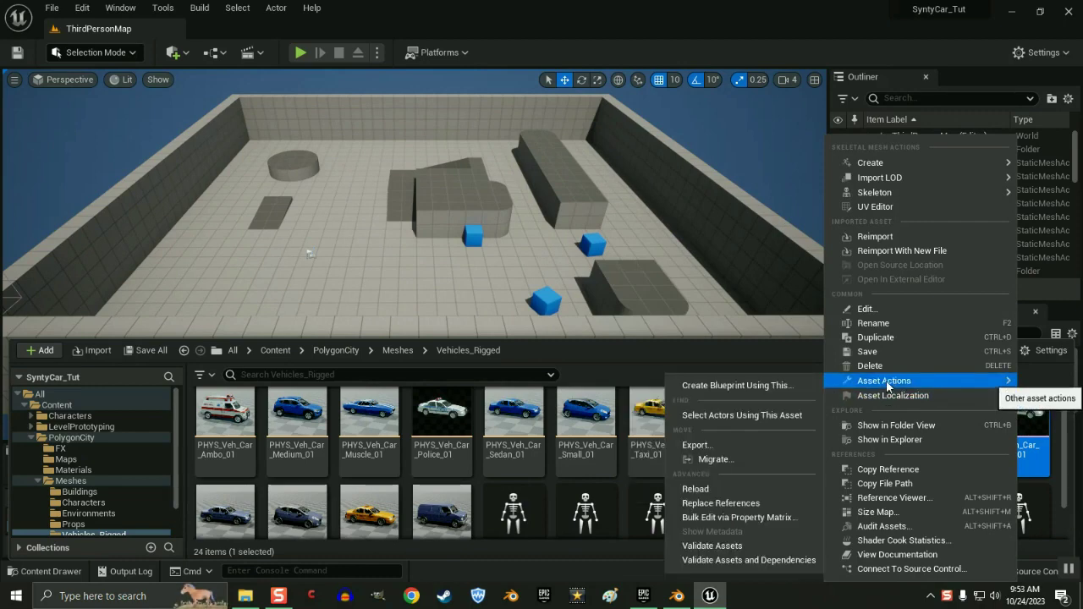
{"action": "left_click", "coordinate": [696, 446]}
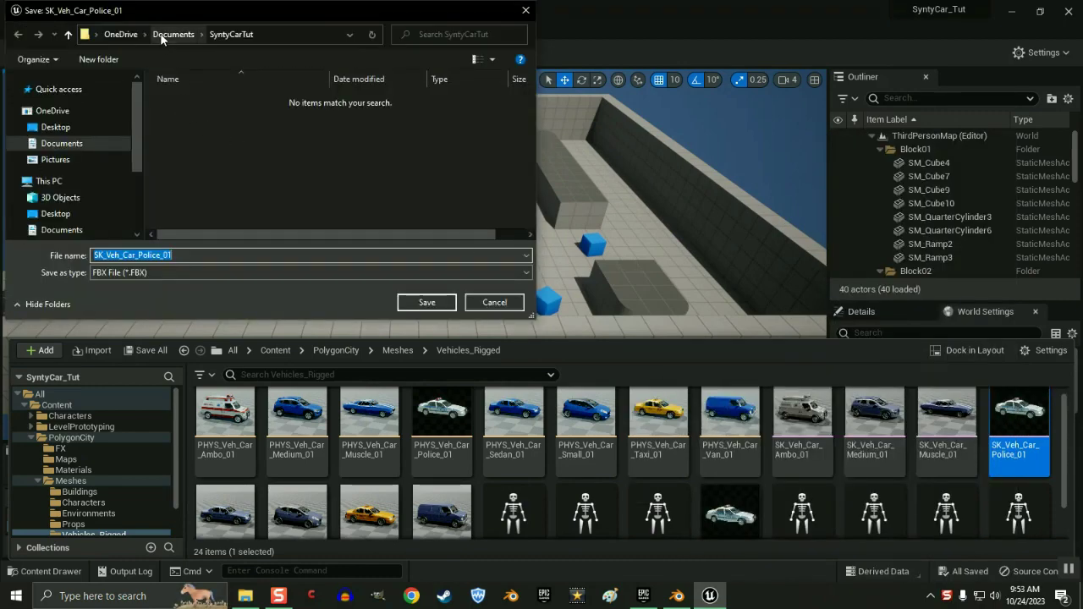
Step: Save it as an FBX 2013 file in Documents > SyntyCarTut, accepting the FBX export options
{"action": "left_click", "coordinate": [160, 35]}
{"action": "scroll", "coordinate": [233, 173], "scroll_direction": "down", "scroll_amount": 10}
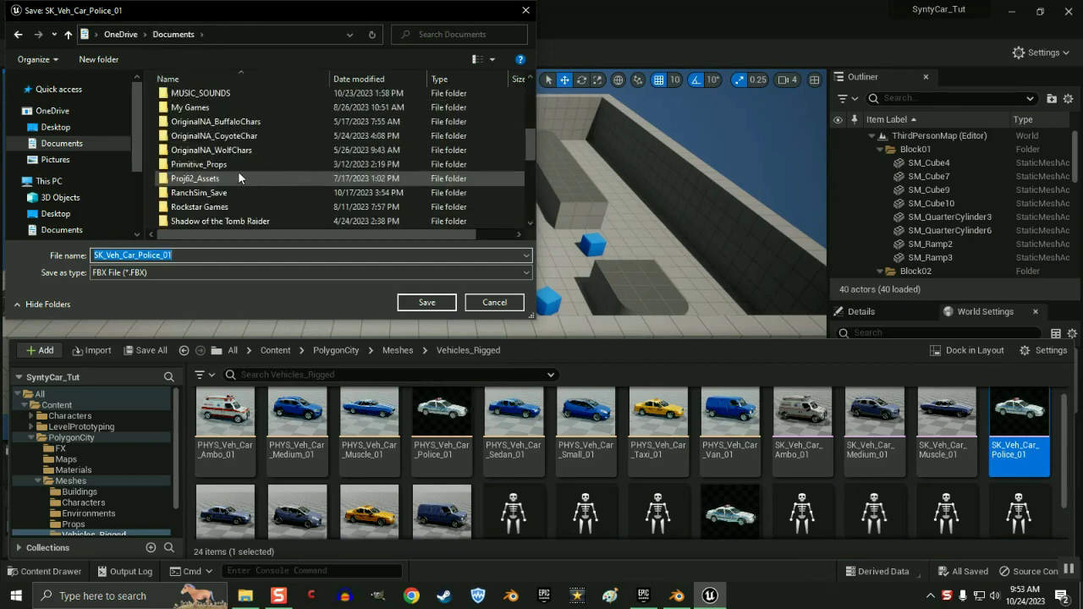
{"action": "double_click", "coordinate": [203, 179]}
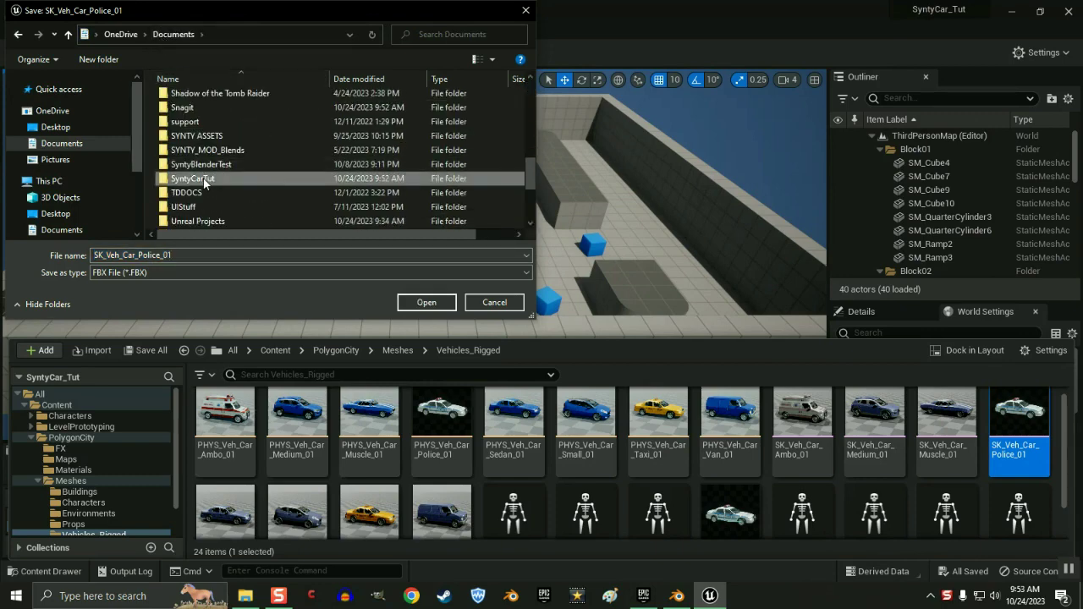
{"action": "left_click", "coordinate": [173, 255]}
{"action": "left_click", "coordinate": [413, 306]}
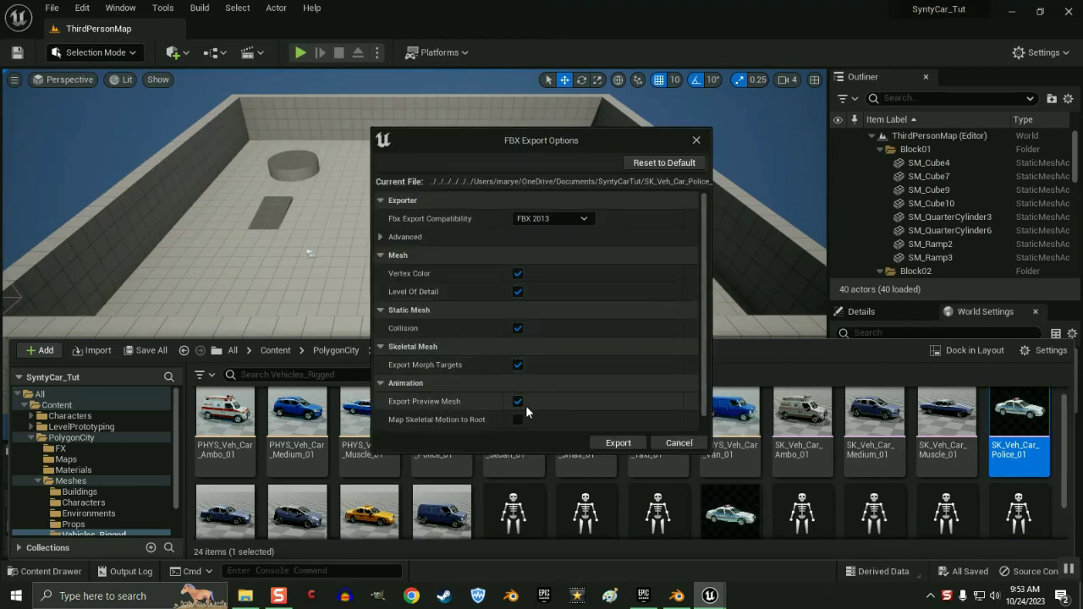
{"action": "scroll", "coordinate": [634, 364], "scroll_direction": "down", "scroll_amount": 1}
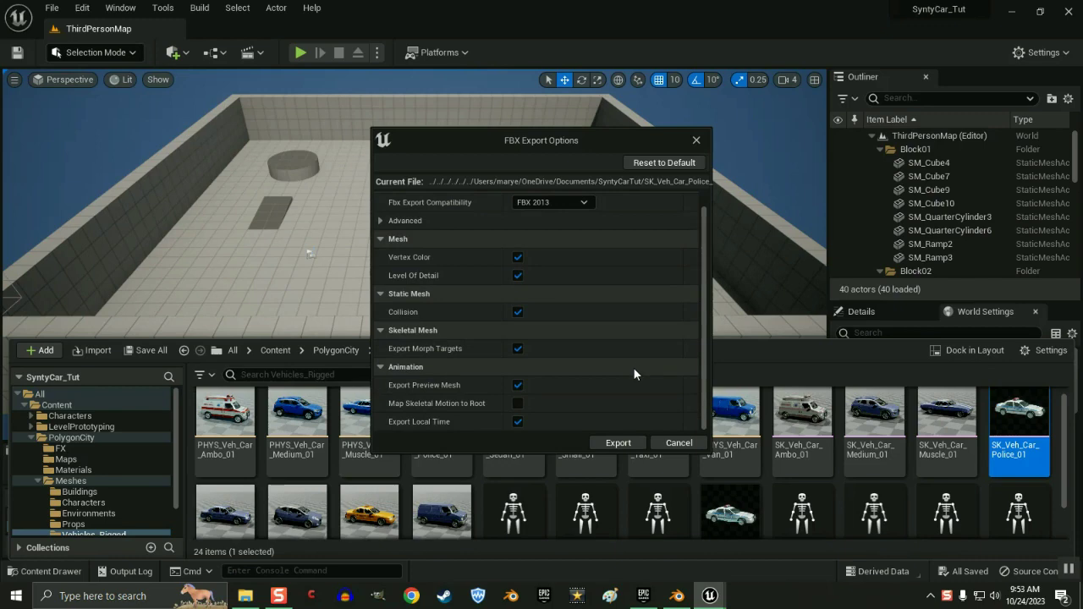
{"action": "left_click", "coordinate": [618, 443]}
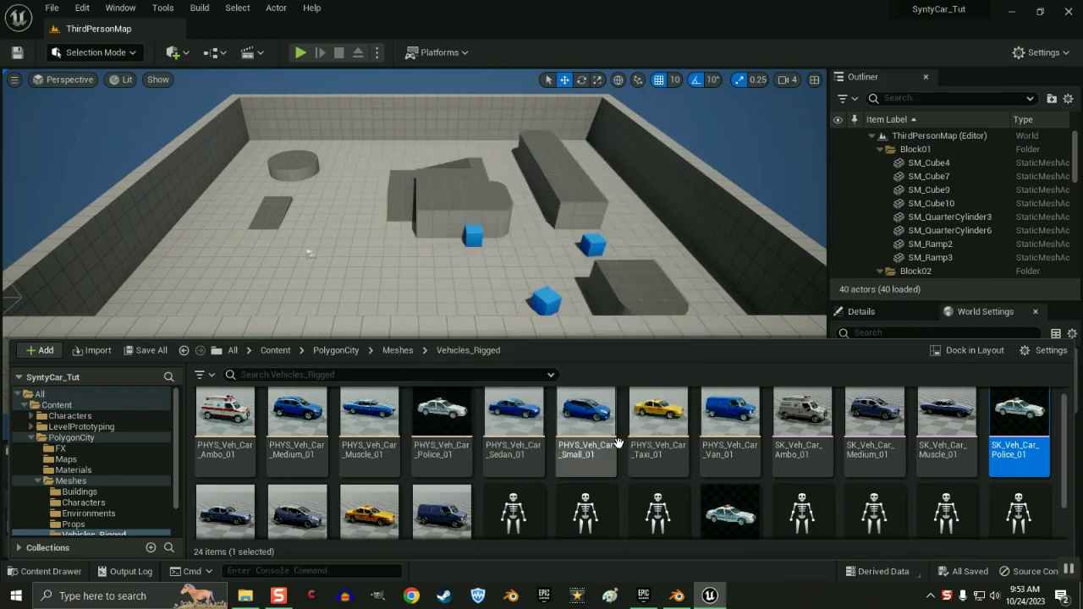
{"action": "mouse_move", "coordinate": [675, 596]}
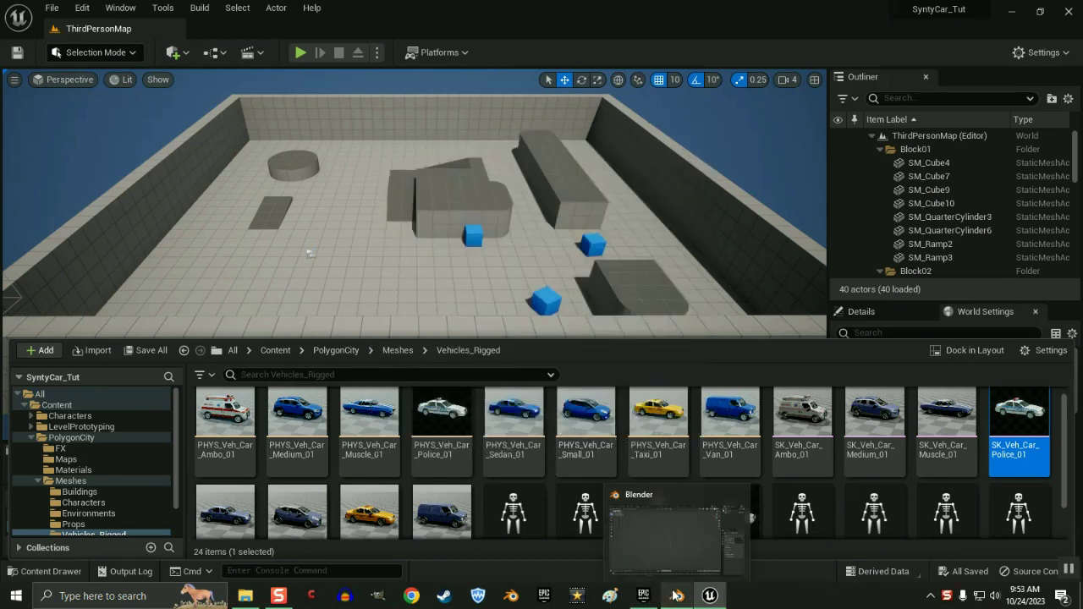
Step: In Blender, import SK_Veh_Car_Police_01.FBX from Documents > SyntyCarTut as an FBX
{"action": "left_click", "coordinate": [676, 595]}
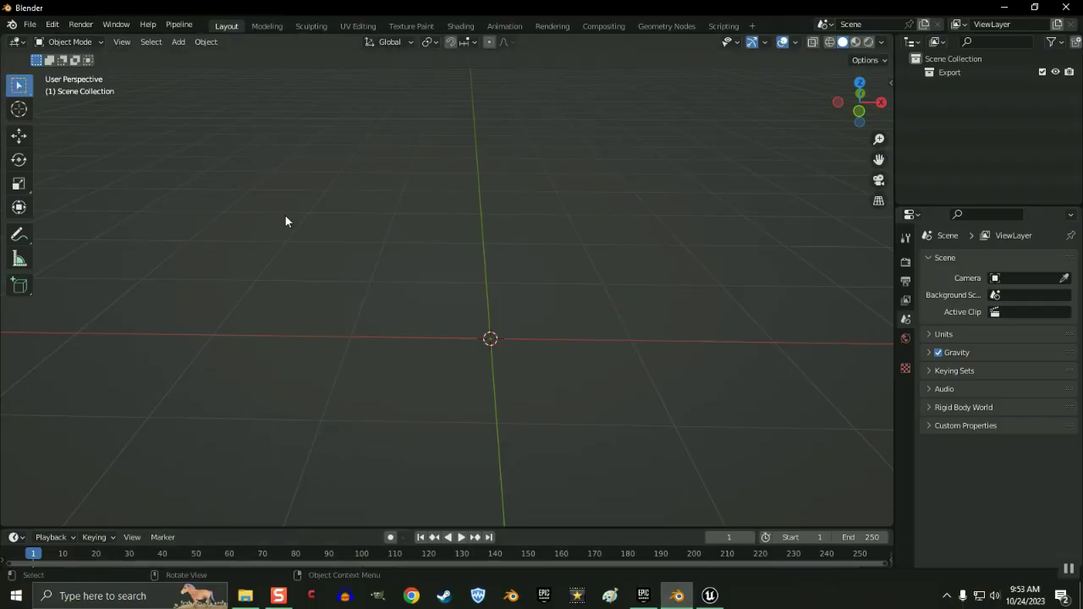
{"action": "left_click", "coordinate": [31, 25]}
{"action": "mouse_move", "coordinate": [85, 208]}
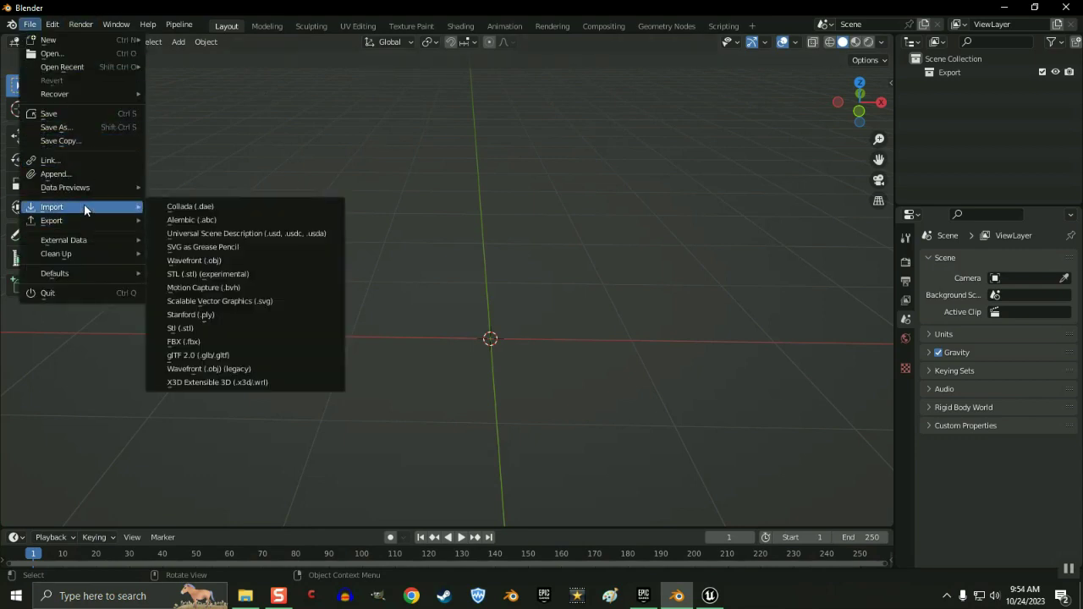
{"action": "left_click", "coordinate": [192, 341]}
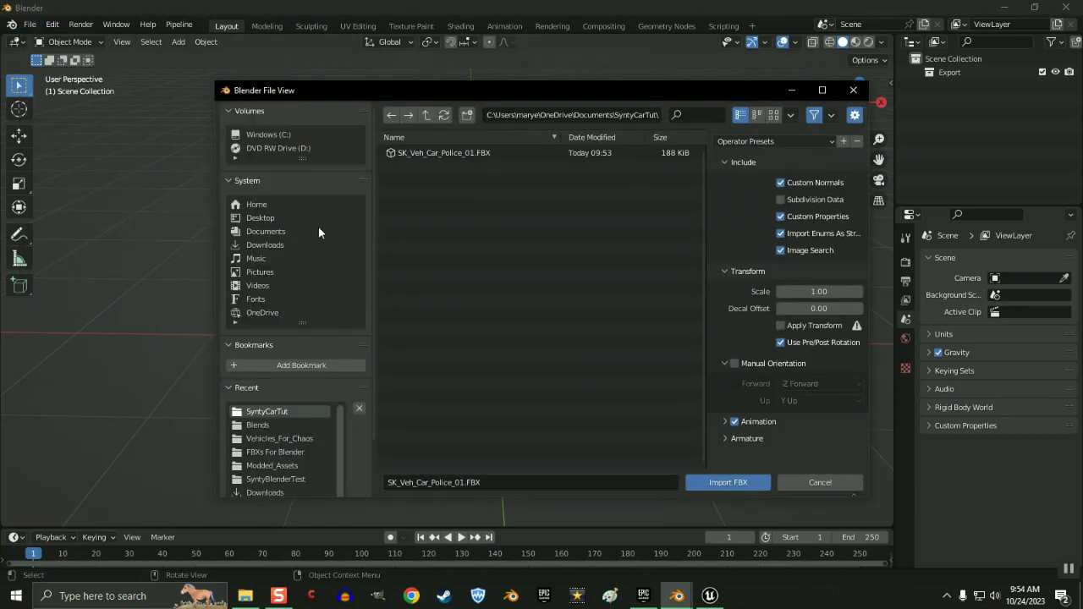
{"action": "left_click", "coordinate": [277, 232]}
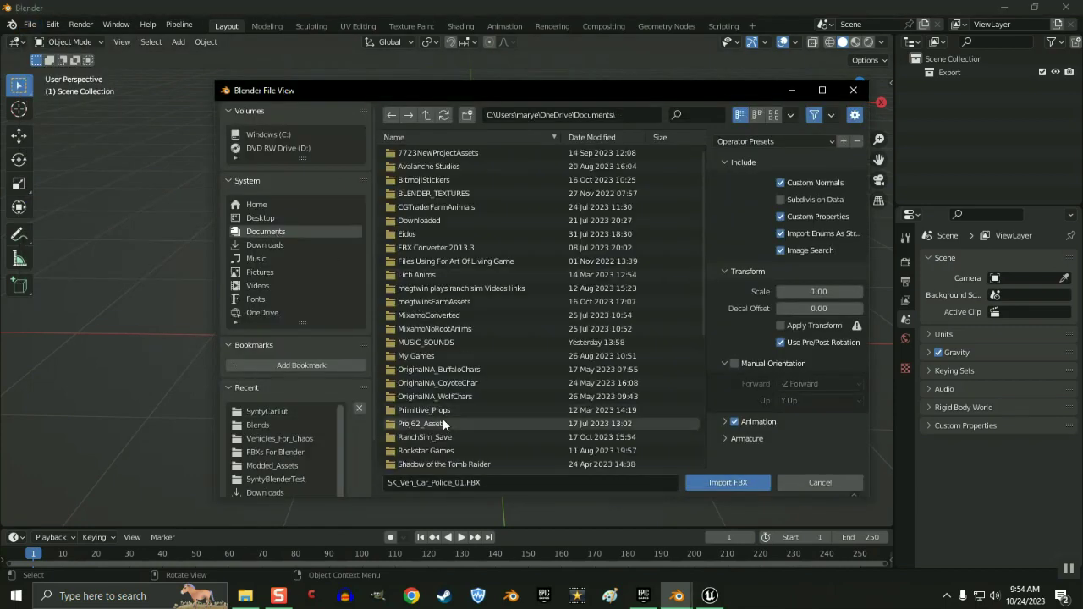
{"action": "scroll", "coordinate": [443, 421], "scroll_direction": "down", "scroll_amount": 5}
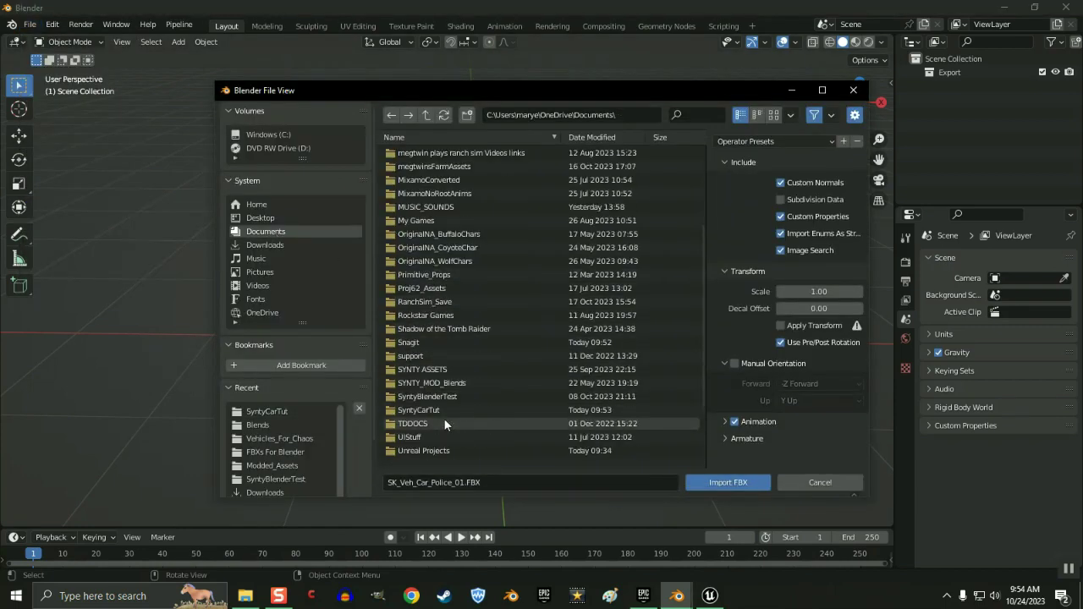
{"action": "double_click", "coordinate": [420, 409]}
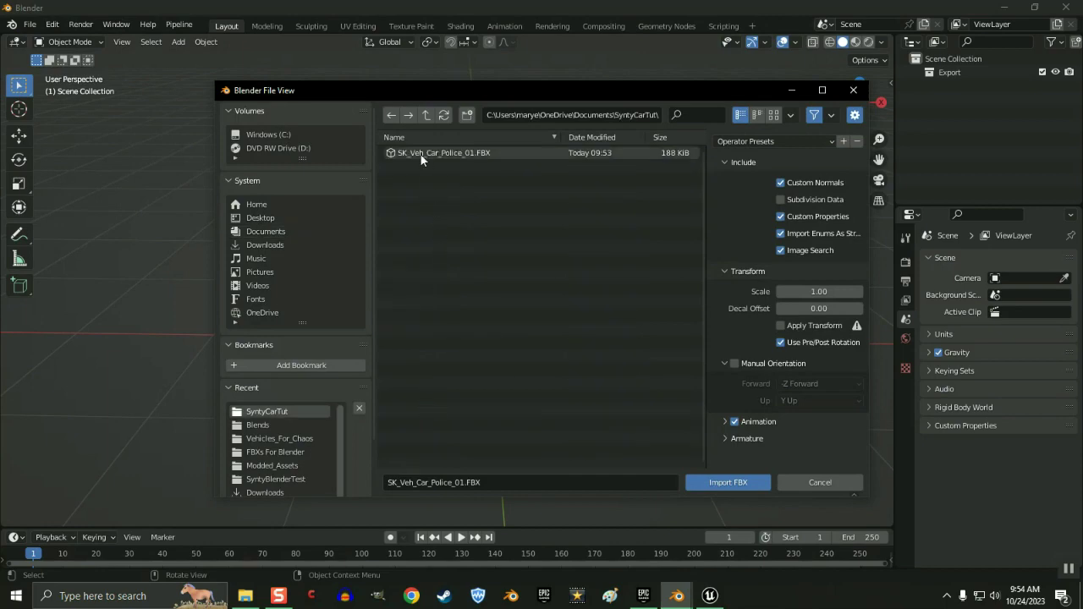
{"action": "left_click", "coordinate": [420, 156]}
{"action": "left_click", "coordinate": [704, 483]}
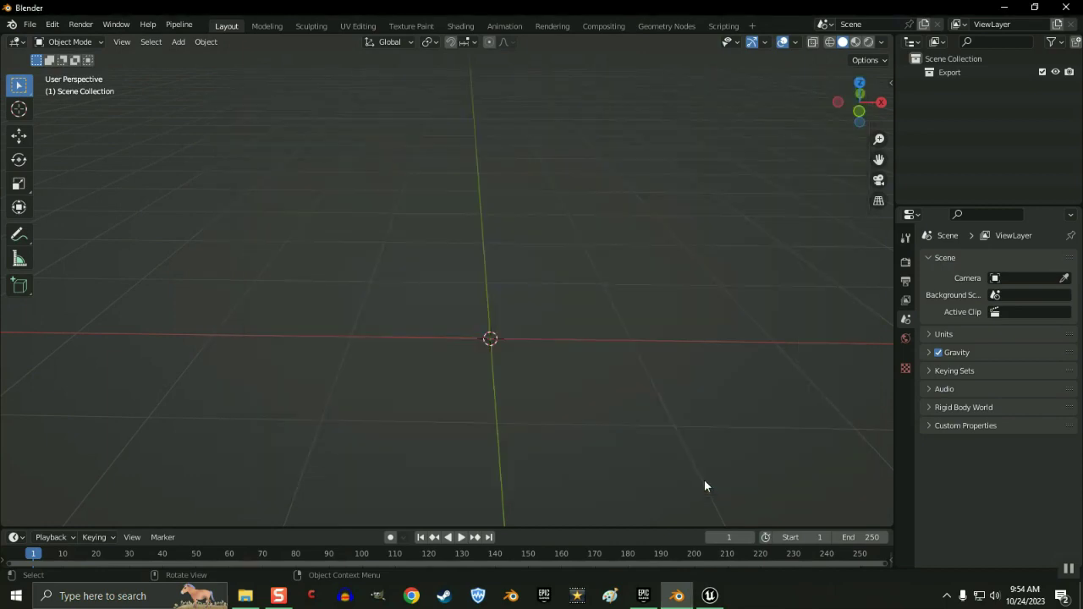
{"action": "scroll", "coordinate": [691, 448], "scroll_direction": "down", "scroll_amount": 5}
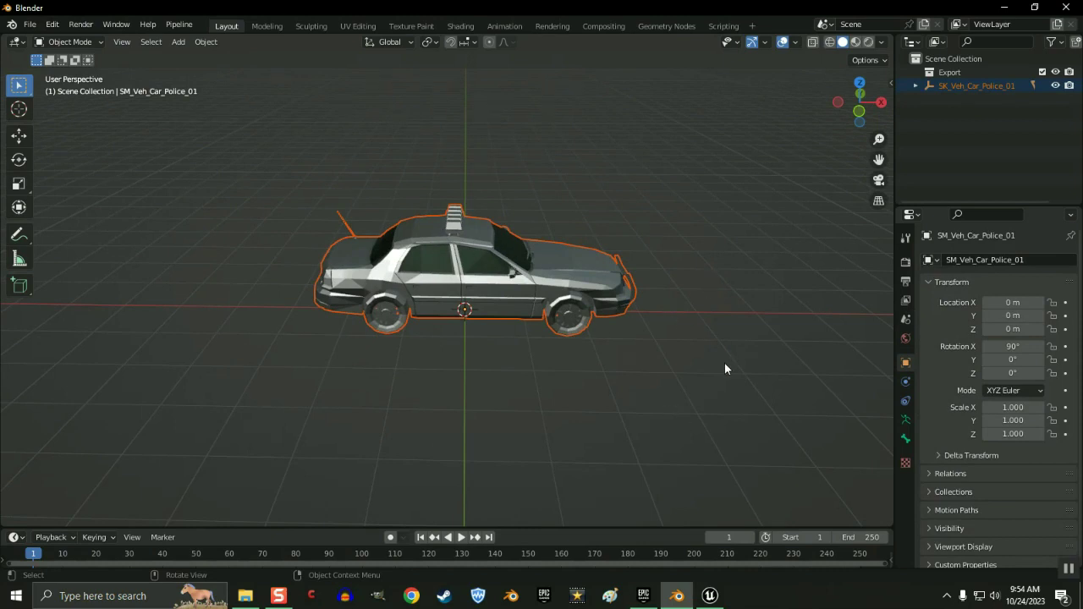
Step: Edit SK_Veh_Car_Police_01.001 in X-ray wireframe, vertex select mode, top view, nothing selected
{"action": "middle_click_drag", "start_coordinate": [724, 369], "coordinate": [718, 338]}
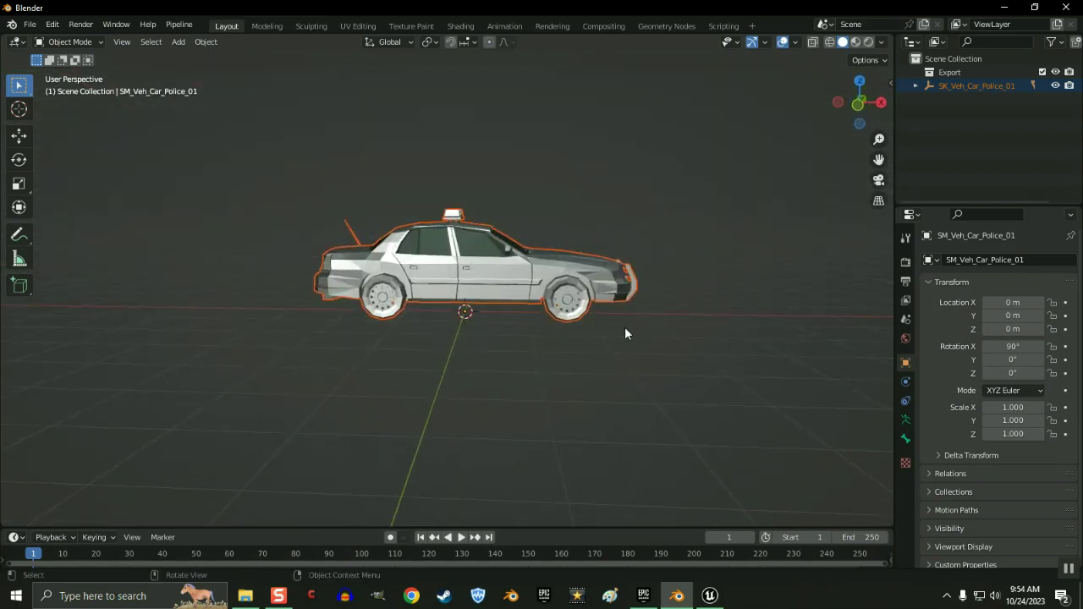
{"action": "left_click", "coordinate": [432, 270]}
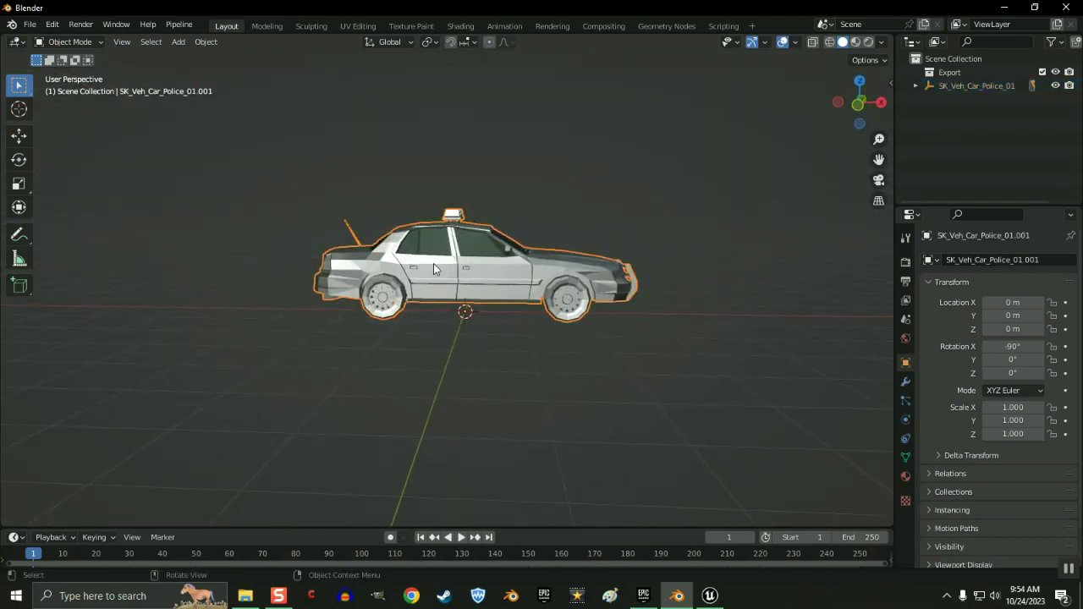
{"action": "key", "text": "KP_1"}
{"action": "key", "text": "Tab"}
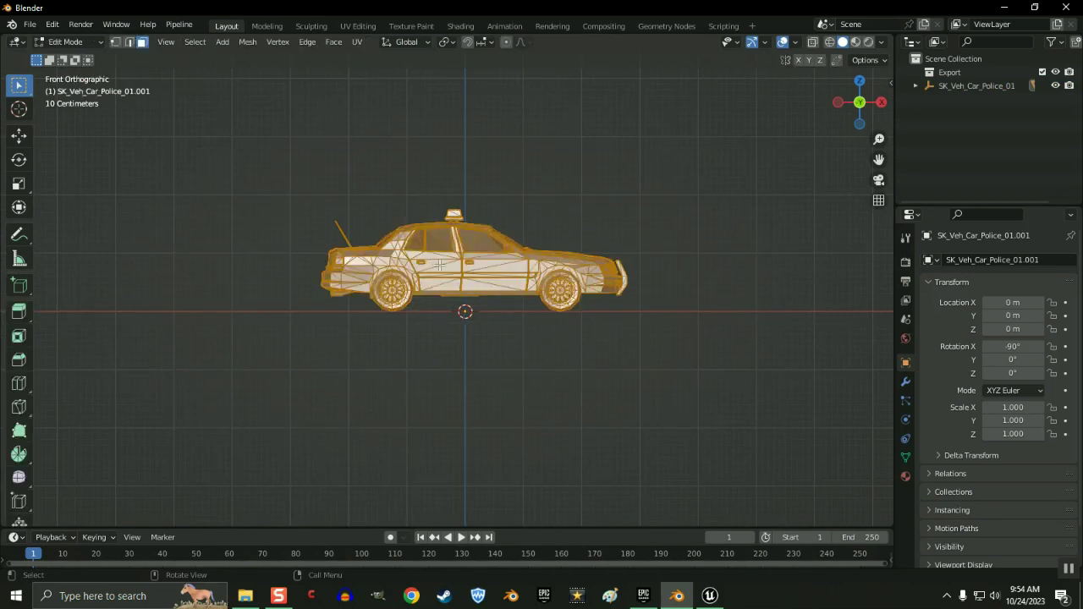
{"action": "middle_click_drag", "start_coordinate": [689, 307], "coordinate": [687, 316]}
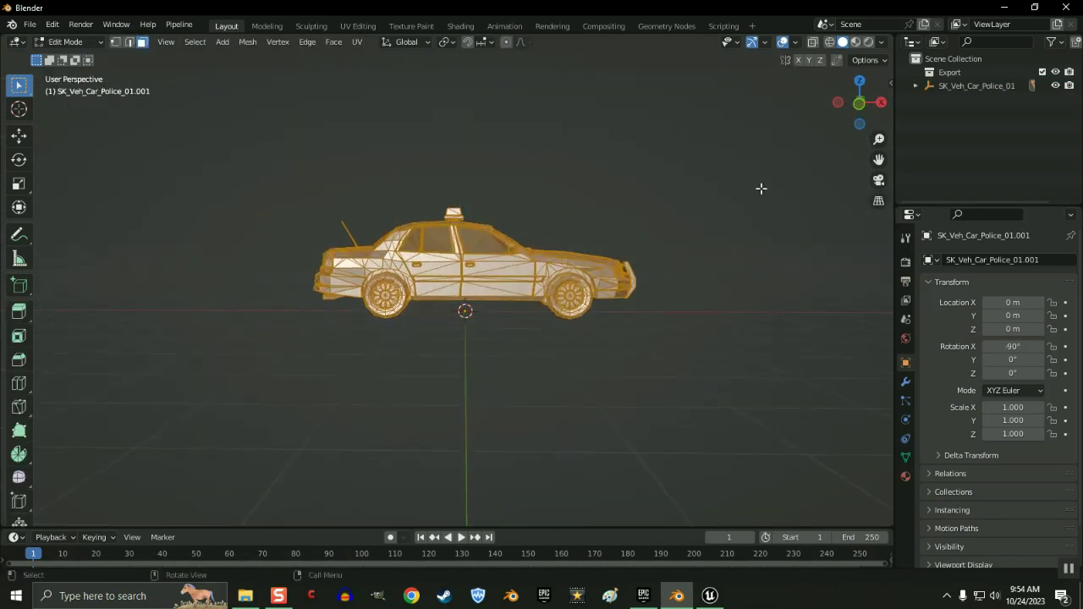
{"action": "left_click", "coordinate": [830, 41]}
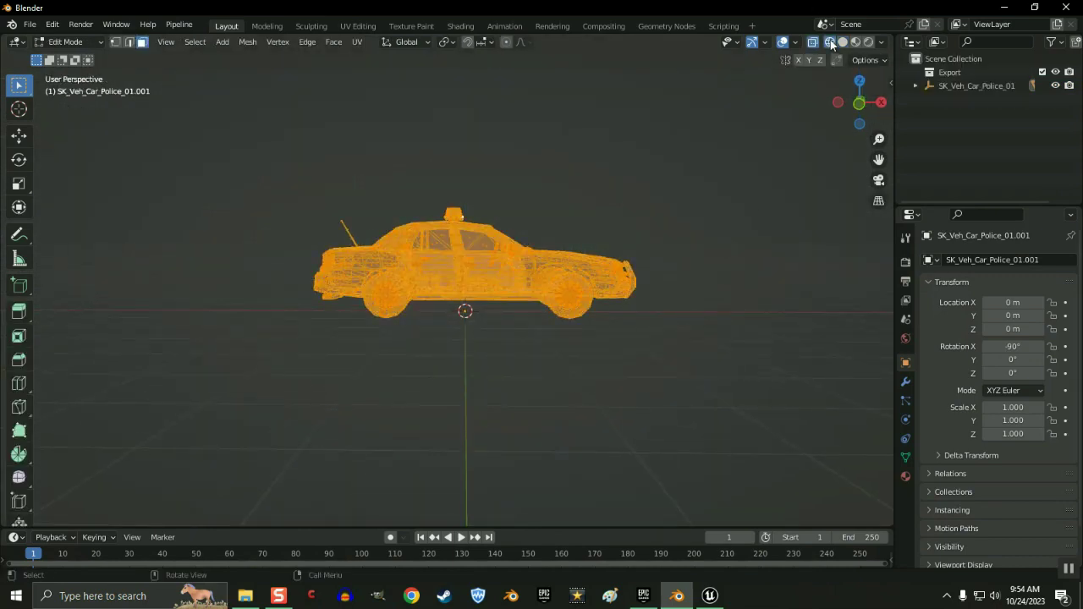
{"action": "left_click", "coordinate": [115, 43]}
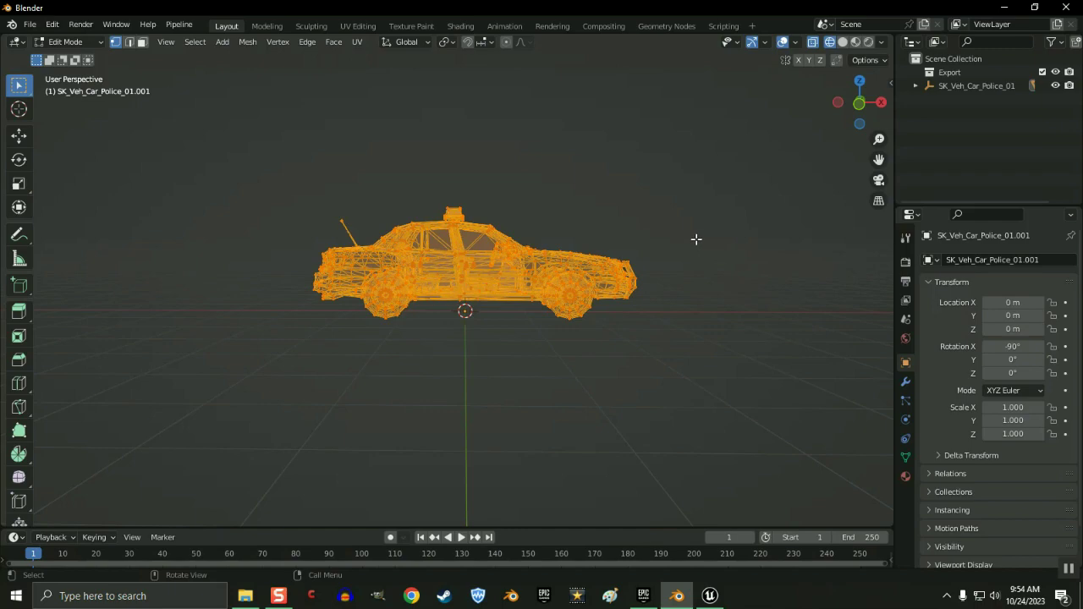
{"action": "key", "text": "KP_7"}
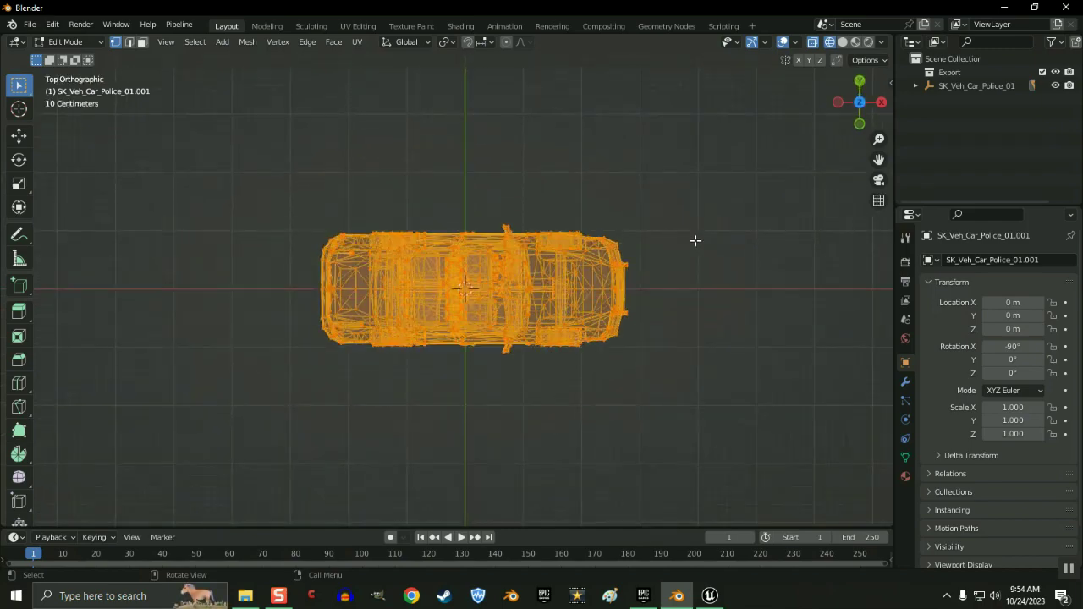
{"action": "left_click", "coordinate": [672, 288]}
Step: Circle-select the car body vertices at the upper-left corner and along the top edge, skipping wheels
{"action": "scroll", "coordinate": [669, 344], "scroll_direction": "up", "scroll_amount": 5}
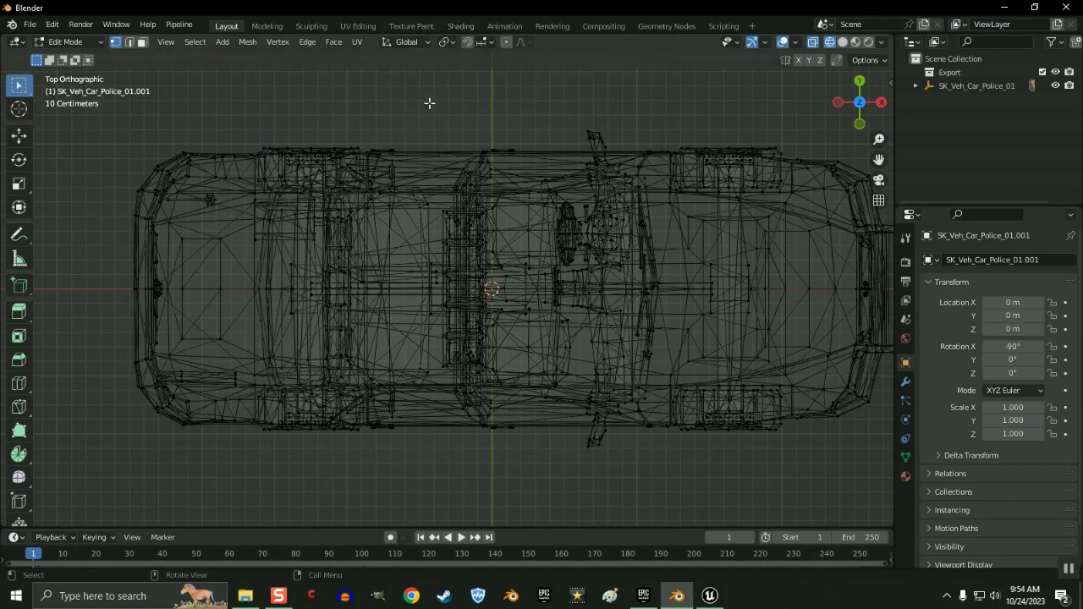
{"action": "key", "text": "c"}
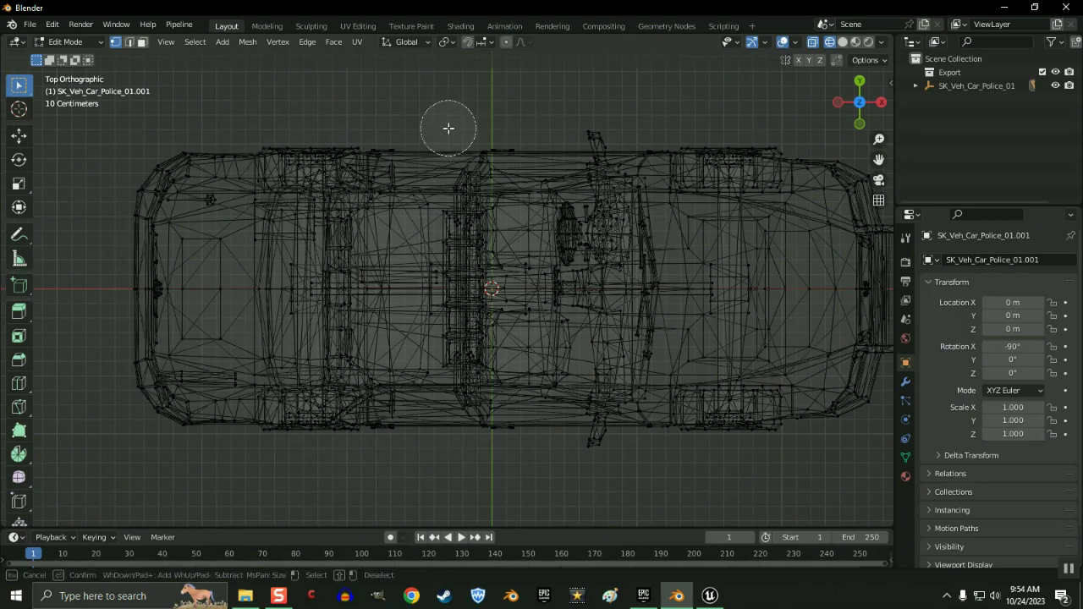
{"action": "mouse_move", "coordinate": [169, 153]}
{"action": "left_mouse_down"}
{"action": "mouse_move", "coordinate": [197, 199]}
{"action": "mouse_move", "coordinate": [220, 169]}
{"action": "mouse_move", "coordinate": [160, 180]}
{"action": "mouse_move", "coordinate": [149, 200]}
{"action": "mouse_move", "coordinate": [183, 202]}
{"action": "mouse_move", "coordinate": [145, 272]}
{"action": "mouse_move", "coordinate": [170, 405]}
{"action": "mouse_move", "coordinate": [216, 410]}
{"action": "mouse_move", "coordinate": [204, 185]}
{"action": "mouse_move", "coordinate": [158, 269]}
{"action": "mouse_move", "coordinate": [171, 307]}
{"action": "mouse_move", "coordinate": [205, 302]}
{"action": "mouse_move", "coordinate": [222, 284]}
{"action": "mouse_move", "coordinate": [232, 228]}
{"action": "mouse_move", "coordinate": [384, 223]}
{"action": "mouse_move", "coordinate": [504, 233]}
{"action": "mouse_move", "coordinate": [232, 270]}
{"action": "mouse_move", "coordinate": [277, 293]}
{"action": "mouse_move", "coordinate": [514, 291]}
{"action": "mouse_move", "coordinate": [516, 309]}
{"action": "mouse_move", "coordinate": [248, 329]}
{"action": "mouse_move", "coordinate": [222, 345]}
{"action": "mouse_move", "coordinate": [471, 334]}
{"action": "mouse_move", "coordinate": [396, 364]}
{"action": "mouse_move", "coordinate": [397, 425]}
{"action": "mouse_move", "coordinate": [496, 388]}
{"action": "mouse_move", "coordinate": [499, 362]}
{"action": "mouse_move", "coordinate": [504, 431]}
{"action": "mouse_move", "coordinate": [628, 439]}
{"action": "mouse_move", "coordinate": [609, 338]}
{"action": "mouse_move", "coordinate": [579, 381]}
{"action": "mouse_move", "coordinate": [508, 346]}
{"action": "mouse_move", "coordinate": [448, 375]}
{"action": "left_mouse_up"}
{"action": "mouse_move", "coordinate": [439, 219]}
{"action": "left_mouse_down"}
{"action": "mouse_move", "coordinate": [437, 157]}
{"action": "mouse_move", "coordinate": [421, 119]}
{"action": "mouse_move", "coordinate": [406, 116]}
{"action": "mouse_move", "coordinate": [393, 148]}
{"action": "mouse_move", "coordinate": [392, 203]}
{"action": "mouse_move", "coordinate": [417, 206]}
{"action": "mouse_move", "coordinate": [557, 150]}
{"action": "mouse_move", "coordinate": [614, 141]}
{"action": "mouse_move", "coordinate": [466, 154]}
{"action": "mouse_move", "coordinate": [538, 158]}
{"action": "mouse_move", "coordinate": [618, 136]}
{"action": "mouse_move", "coordinate": [642, 252]}
{"action": "mouse_move", "coordinate": [642, 330]}
{"action": "mouse_move", "coordinate": [591, 348]}
{"action": "mouse_move", "coordinate": [543, 313]}
{"action": "mouse_move", "coordinate": [531, 191]}
{"action": "mouse_move", "coordinate": [588, 176]}
{"action": "mouse_move", "coordinate": [594, 318]}
{"action": "mouse_move", "coordinate": [567, 255]}
{"action": "mouse_move", "coordinate": [568, 183]}
{"action": "mouse_move", "coordinate": [600, 326]}
{"action": "mouse_move", "coordinate": [659, 225]}
{"action": "mouse_move", "coordinate": [840, 243]}
{"action": "left_mouse_up"}
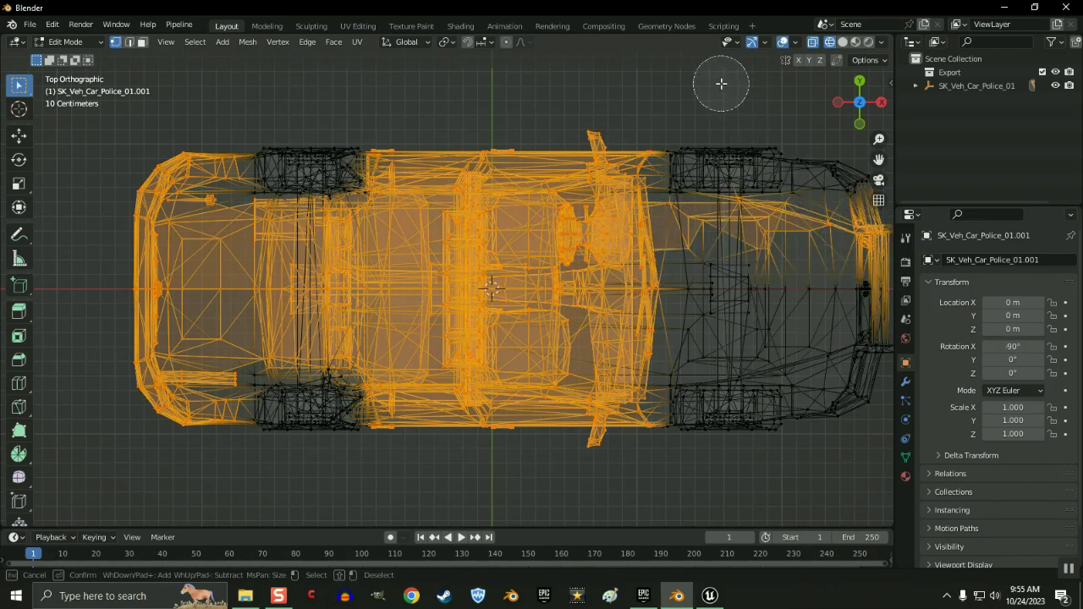
{"action": "right_click", "coordinate": [721, 83]}
{"action": "mouse_move", "coordinate": [720, 85]}
{"action": "middle_mouse_down"}
{"action": "mouse_move", "coordinate": [713, 99]}
{"action": "mouse_move", "coordinate": [686, 99]}
{"action": "mouse_move", "coordinate": [706, 97]}
{"action": "middle_mouse_up"}
{"action": "scroll", "coordinate": [706, 97], "scroll_direction": "down", "scroll_amount": 3}
{"action": "scroll", "coordinate": [708, 106], "scroll_direction": "up", "scroll_amount": 2}
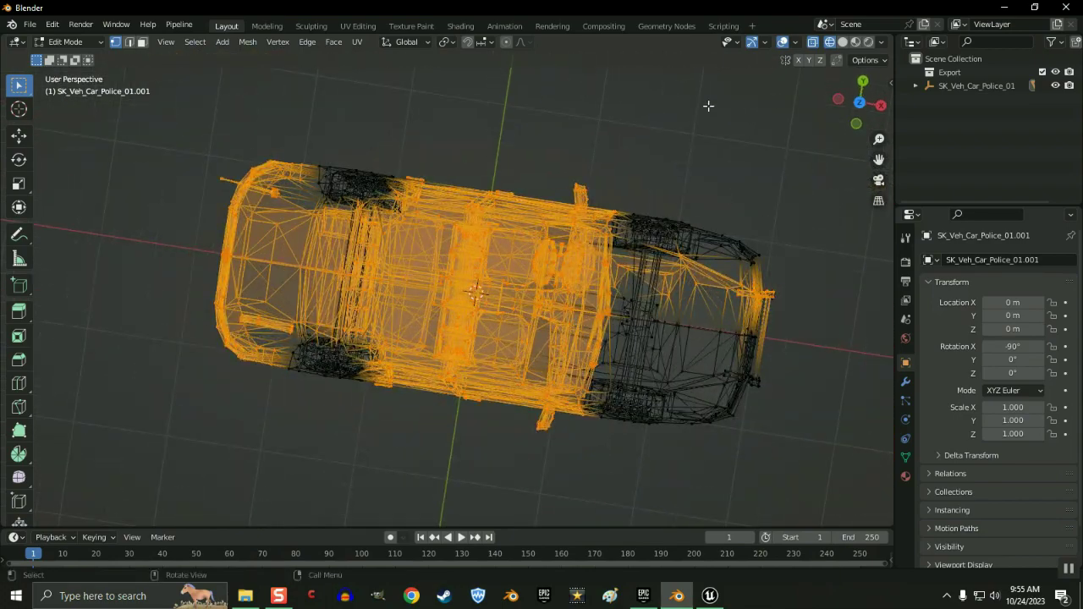
Step: Circle-select the car's front corner vertices into the body selection
{"action": "key", "text": "c"}
{"action": "mouse_move", "coordinate": [753, 252]}
{"action": "left_mouse_down"}
{"action": "mouse_move", "coordinate": [728, 240]}
{"action": "mouse_move", "coordinate": [695, 307]}
{"action": "mouse_move", "coordinate": [637, 287]}
{"action": "mouse_move", "coordinate": [597, 297]}
{"action": "mouse_move", "coordinate": [668, 340]}
{"action": "mouse_move", "coordinate": [594, 349]}
{"action": "mouse_move", "coordinate": [741, 326]}
{"action": "mouse_move", "coordinate": [741, 379]}
{"action": "mouse_move", "coordinate": [722, 414]}
{"action": "mouse_move", "coordinate": [699, 430]}
{"action": "mouse_move", "coordinate": [696, 367]}
{"action": "mouse_move", "coordinate": [684, 357]}
{"action": "mouse_move", "coordinate": [568, 344]}
{"action": "mouse_move", "coordinate": [534, 363]}
{"action": "mouse_move", "coordinate": [572, 361]}
{"action": "mouse_move", "coordinate": [552, 365]}
{"action": "mouse_move", "coordinate": [544, 436]}
{"action": "mouse_move", "coordinate": [516, 420]}
{"action": "left_mouse_up"}
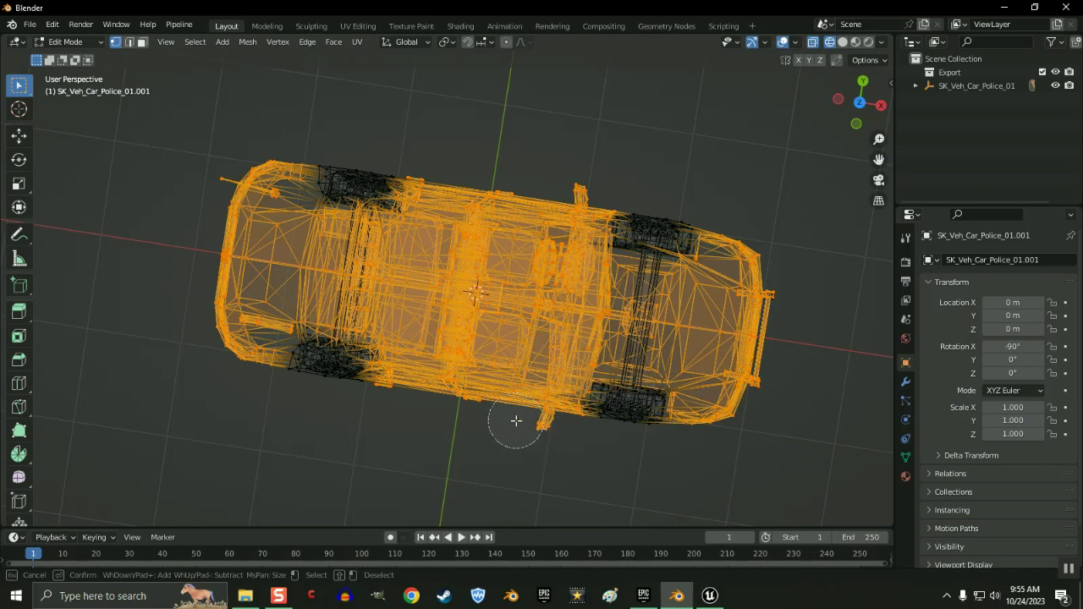
{"action": "right_click", "coordinate": [619, 465]}
{"action": "scroll", "coordinate": [725, 466], "scroll_direction": "up", "scroll_amount": 4}
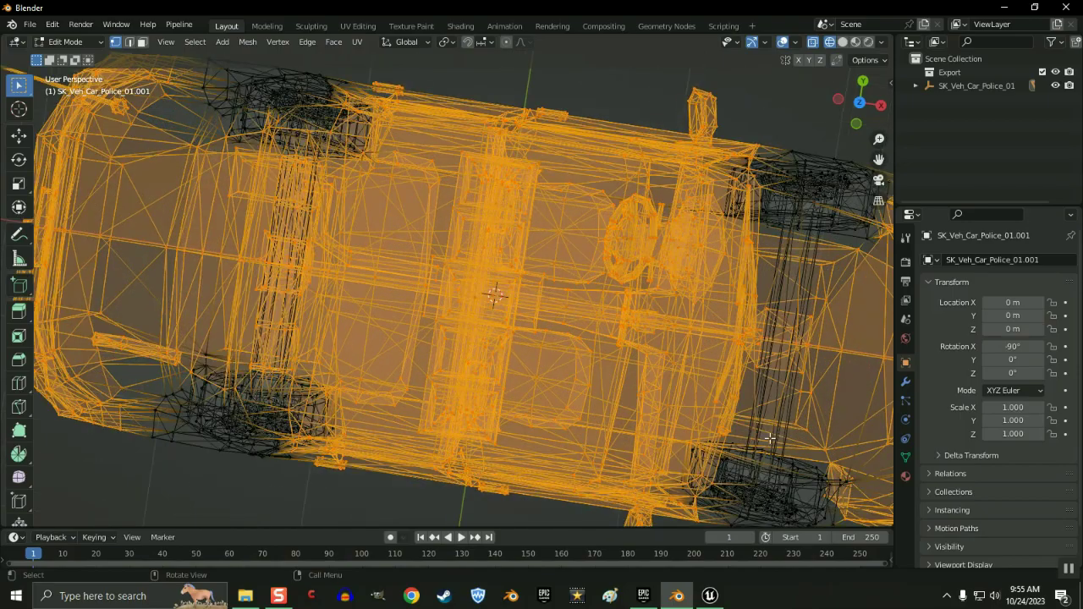
{"action": "middle_click_drag", "start_coordinate": [770, 437], "coordinate": [797, 320]}
Step: In front orthographic view, circle-select the windshield pillar, door pillar, door sill and rear pillar vertices
{"action": "key", "text": "KP_1"}
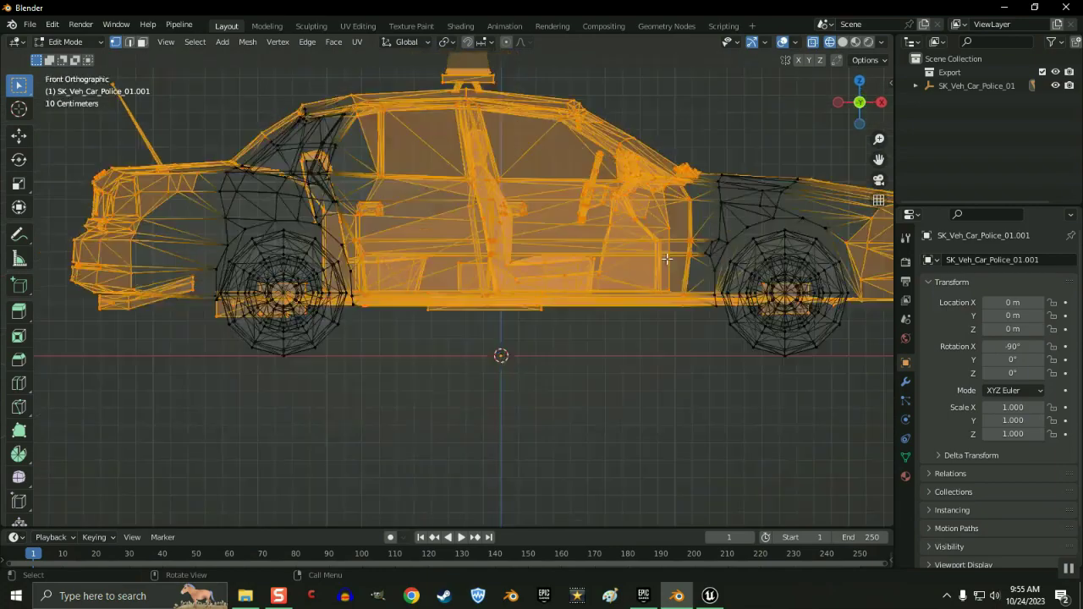
{"action": "key", "text": "c"}
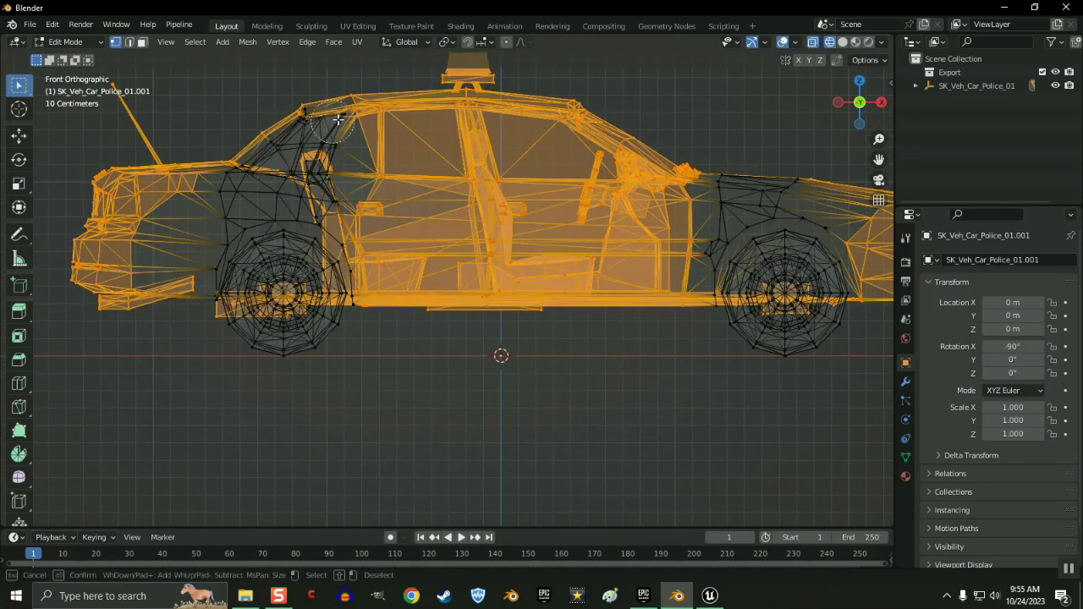
{"action": "mouse_move", "coordinate": [347, 123]}
{"action": "middle_mouse_down"}
{"action": "mouse_move", "coordinate": [283, 124]}
{"action": "mouse_move", "coordinate": [257, 144]}
{"action": "middle_mouse_up"}
{"action": "mouse_move", "coordinate": [257, 144]}
{"action": "left_mouse_down"}
{"action": "mouse_move", "coordinate": [372, 112]}
{"action": "mouse_move", "coordinate": [234, 167]}
{"action": "mouse_move", "coordinate": [296, 174]}
{"action": "mouse_move", "coordinate": [329, 209]}
{"action": "mouse_move", "coordinate": [242, 210]}
{"action": "mouse_move", "coordinate": [179, 297]}
{"action": "mouse_move", "coordinate": [197, 302]}
{"action": "mouse_move", "coordinate": [183, 227]}
{"action": "mouse_move", "coordinate": [230, 181]}
{"action": "left_mouse_up"}
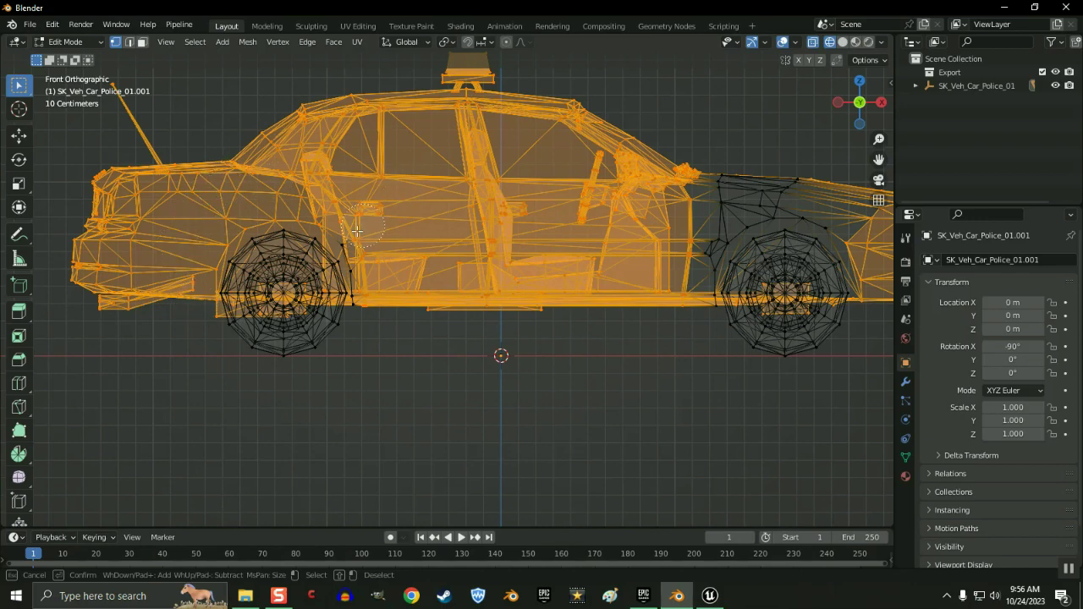
{"action": "left_click_drag", "start_coordinate": [357, 230], "coordinate": [360, 244]}
{"action": "mouse_move", "coordinate": [373, 288]}
{"action": "left_mouse_down"}
{"action": "mouse_move", "coordinate": [599, 284]}
{"action": "mouse_move", "coordinate": [695, 192]}
{"action": "mouse_move", "coordinate": [772, 184]}
{"action": "mouse_move", "coordinate": [821, 197]}
{"action": "mouse_move", "coordinate": [730, 215]}
{"action": "mouse_move", "coordinate": [692, 248]}
{"action": "mouse_move", "coordinate": [716, 230]}
{"action": "mouse_move", "coordinate": [699, 301]}
{"action": "mouse_move", "coordinate": [693, 280]}
{"action": "mouse_move", "coordinate": [721, 191]}
{"action": "mouse_move", "coordinate": [780, 161]}
{"action": "mouse_move", "coordinate": [833, 215]}
{"action": "left_mouse_up"}
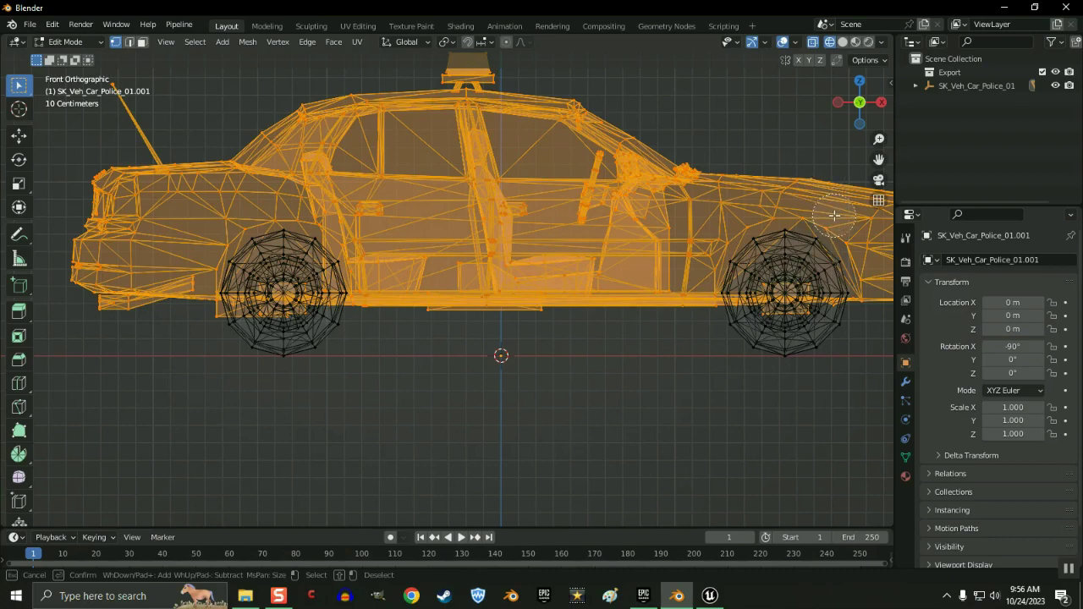
{"action": "right_click", "coordinate": [612, 175]}
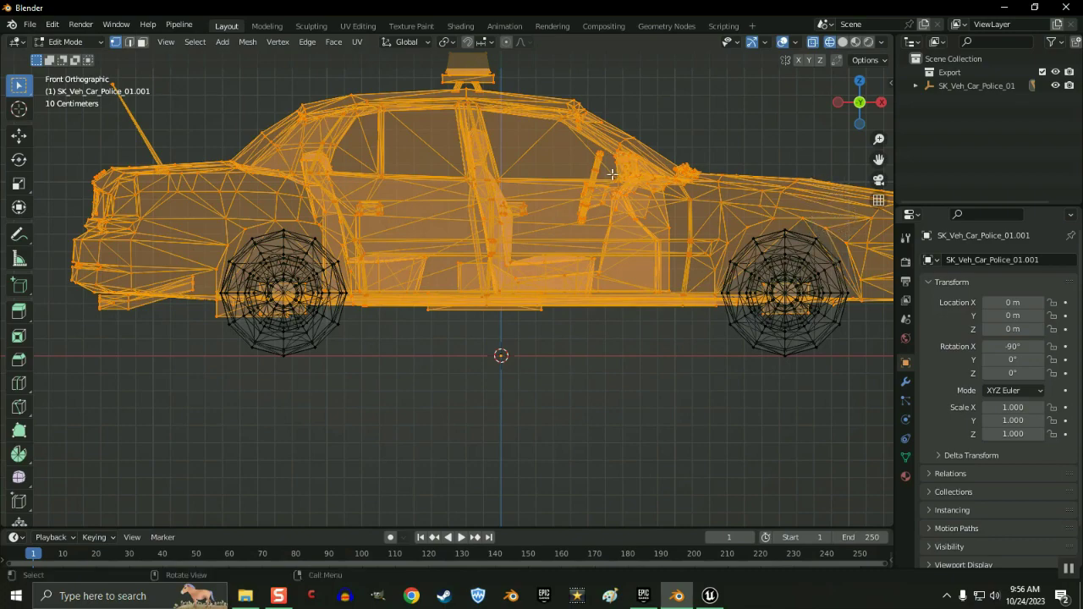
Step: In face select mode, circle-select the faces near the front axle and the axle rods
{"action": "middle_click_drag", "start_coordinate": [528, 414], "coordinate": [561, 290]}
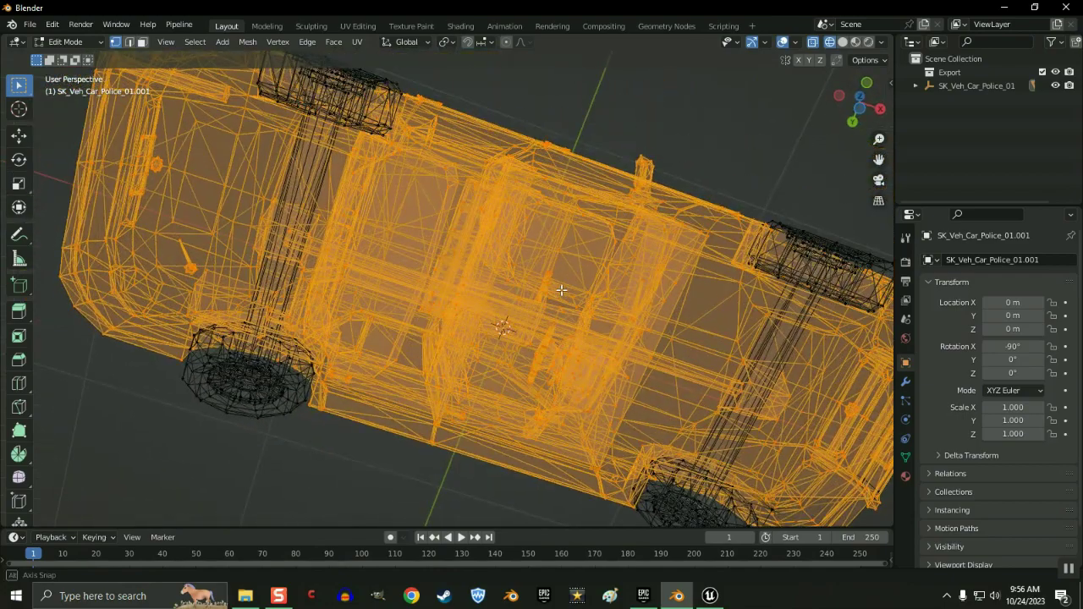
{"action": "left_click", "coordinate": [142, 42]}
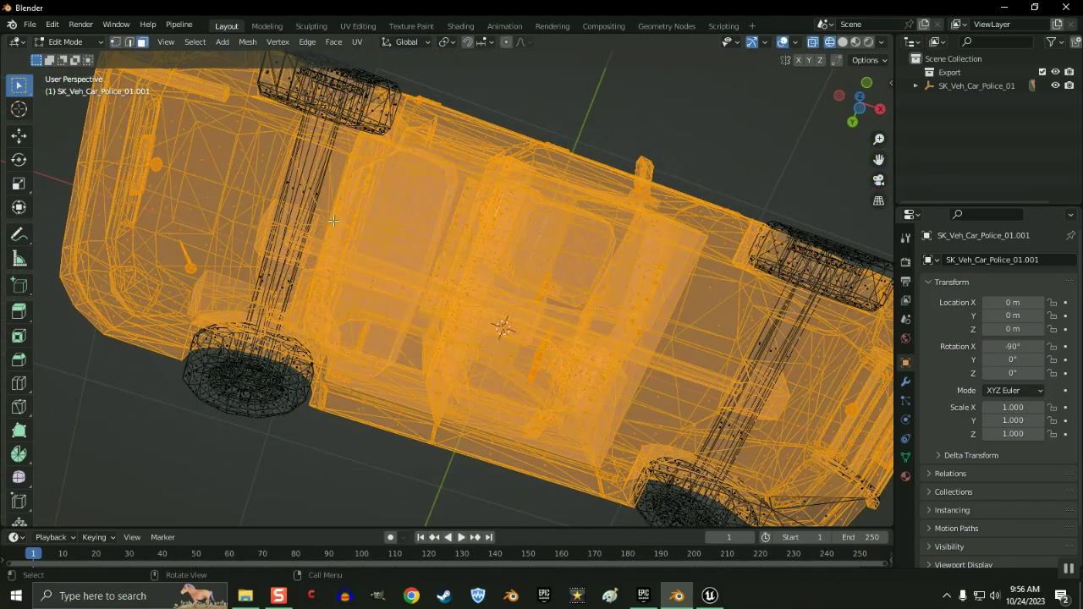
{"action": "key", "text": "c"}
{"action": "middle_click_drag", "start_coordinate": [271, 164], "coordinate": [354, 201]}
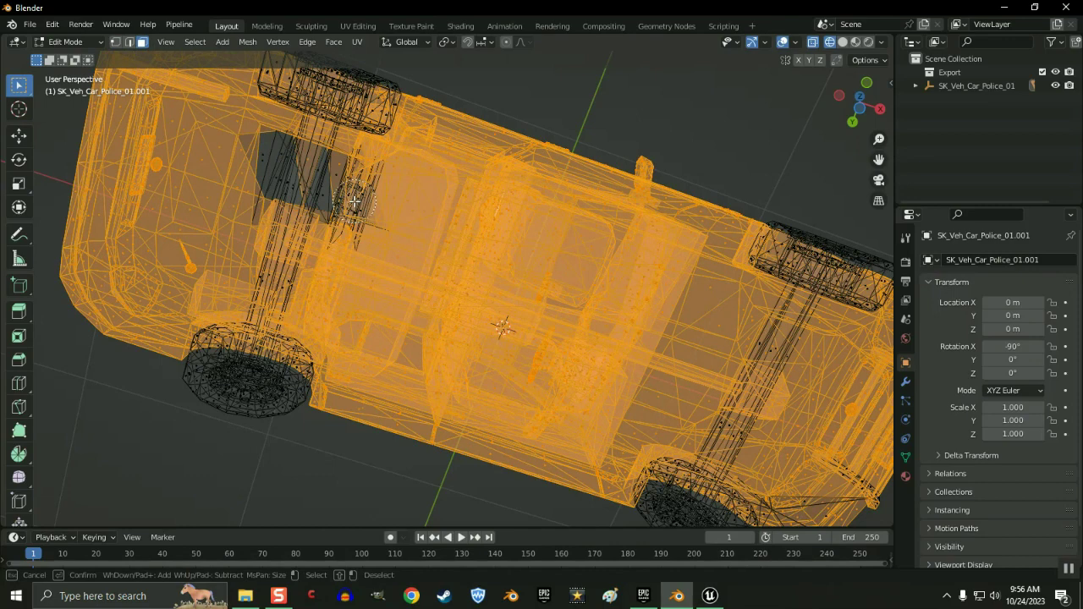
{"action": "mouse_move", "coordinate": [355, 201]}
{"action": "left_mouse_down"}
{"action": "mouse_move", "coordinate": [262, 170]}
{"action": "mouse_move", "coordinate": [296, 157]}
{"action": "mouse_move", "coordinate": [314, 228]}
{"action": "left_mouse_up"}
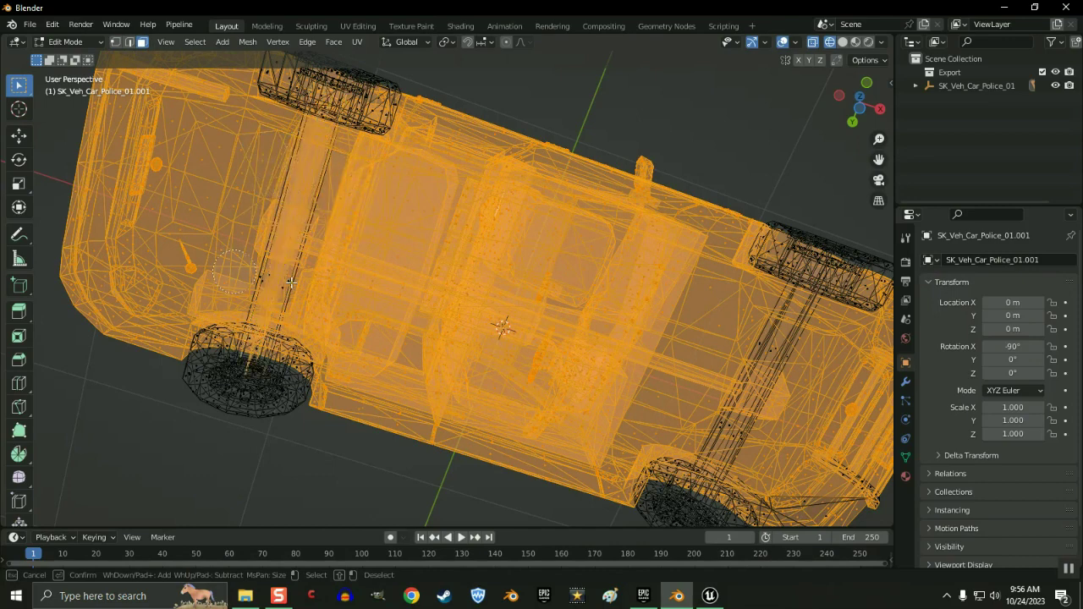
{"action": "mouse_move", "coordinate": [290, 283]}
{"action": "left_mouse_down"}
{"action": "mouse_move", "coordinate": [256, 277]}
{"action": "mouse_move", "coordinate": [583, 282]}
{"action": "mouse_move", "coordinate": [761, 334]}
{"action": "mouse_move", "coordinate": [801, 366]}
{"action": "mouse_move", "coordinate": [716, 425]}
{"action": "mouse_move", "coordinate": [811, 443]}
{"action": "mouse_move", "coordinate": [887, 509]}
{"action": "mouse_move", "coordinate": [862, 493]}
{"action": "mouse_move", "coordinate": [817, 497]}
{"action": "mouse_move", "coordinate": [861, 508]}
{"action": "left_mouse_up"}
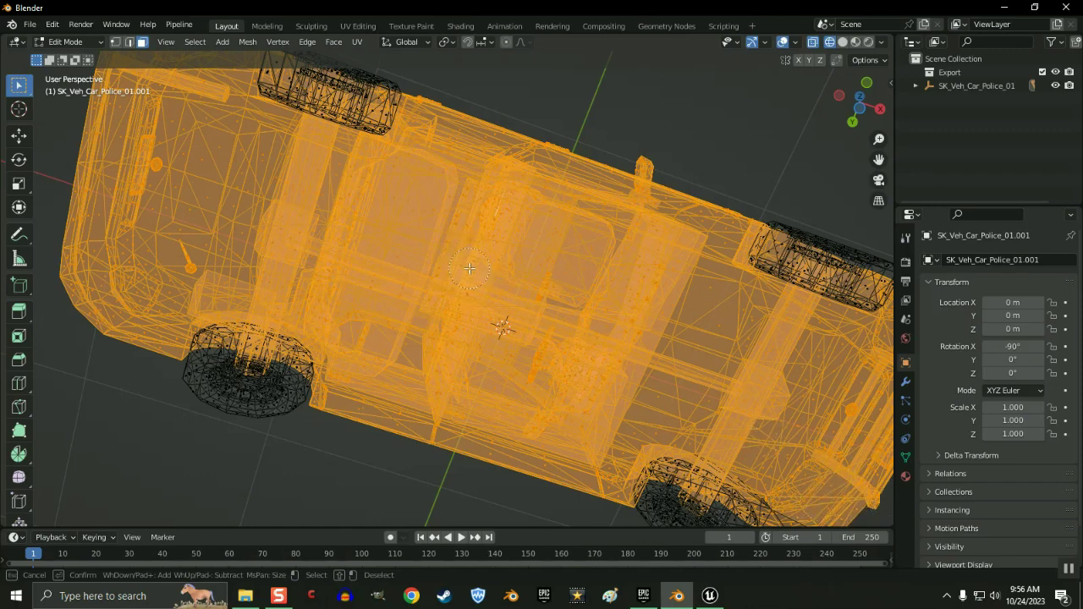
{"action": "key", "text": "Escape"}
Step: Circle-select the leftover body faces along the car's side from several orbited angles
{"action": "mouse_move", "coordinate": [587, 97]}
{"action": "middle_mouse_down"}
{"action": "mouse_move", "coordinate": [586, 79]}
{"action": "mouse_move", "coordinate": [616, 104]}
{"action": "mouse_move", "coordinate": [619, 93]}
{"action": "mouse_move", "coordinate": [538, 251]}
{"action": "mouse_move", "coordinate": [605, 271]}
{"action": "mouse_move", "coordinate": [768, 385]}
{"action": "mouse_move", "coordinate": [715, 404]}
{"action": "mouse_move", "coordinate": [553, 382]}
{"action": "middle_mouse_up"}
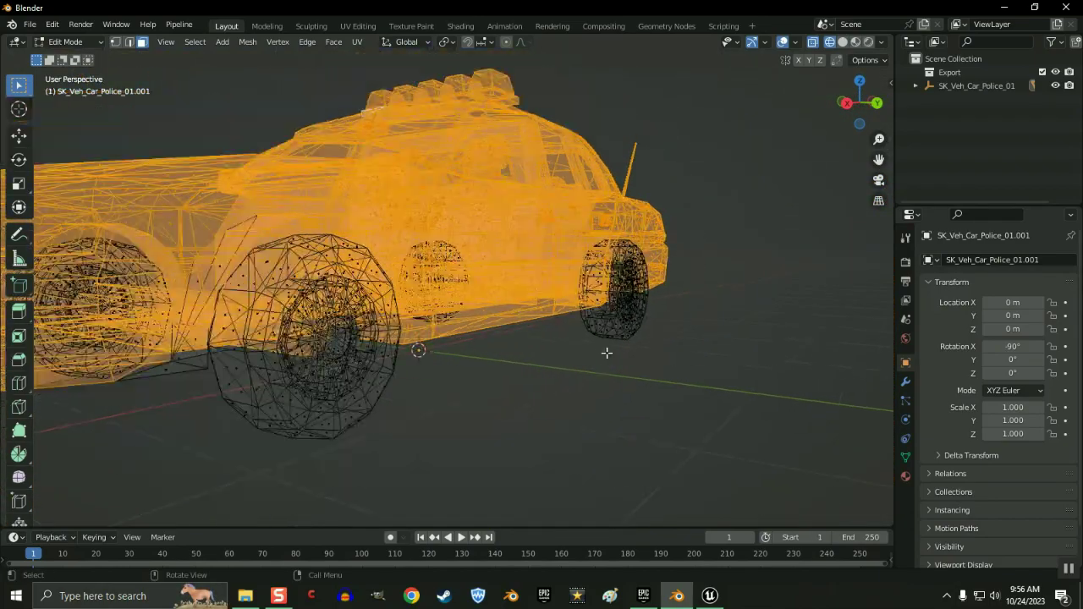
{"action": "mouse_move", "coordinate": [606, 353]}
{"action": "middle_mouse_down"}
{"action": "mouse_move", "coordinate": [616, 379]}
{"action": "mouse_move", "coordinate": [573, 380]}
{"action": "middle_mouse_up"}
{"action": "key", "text": "c"}
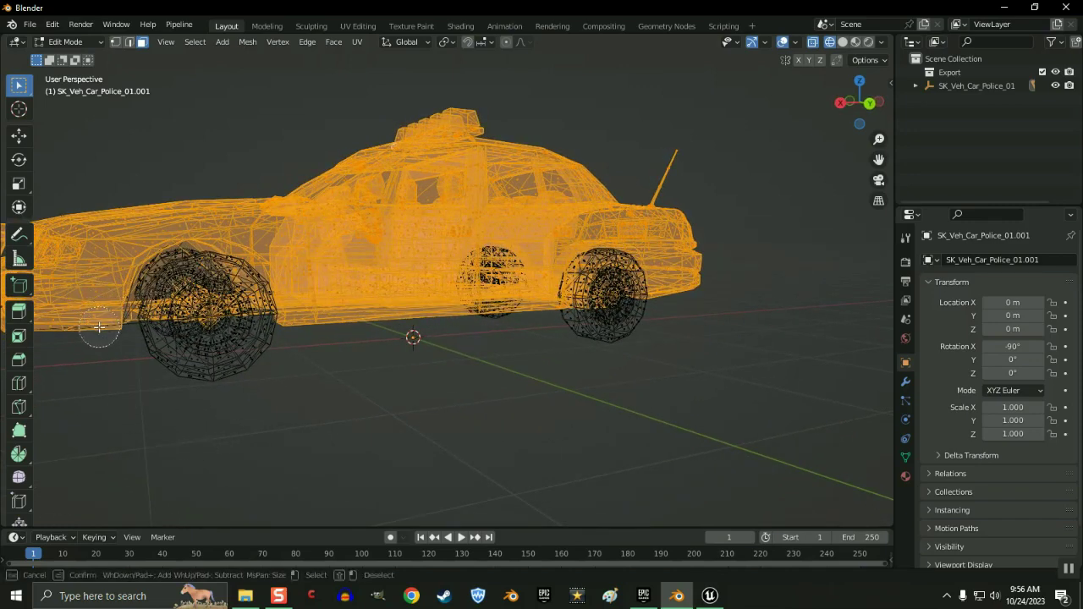
{"action": "right_click", "coordinate": [108, 339]}
{"action": "mouse_move", "coordinate": [114, 418]}
{"action": "middle_mouse_down"}
{"action": "mouse_move", "coordinate": [138, 415]}
{"action": "mouse_move", "coordinate": [101, 420]}
{"action": "middle_mouse_up"}
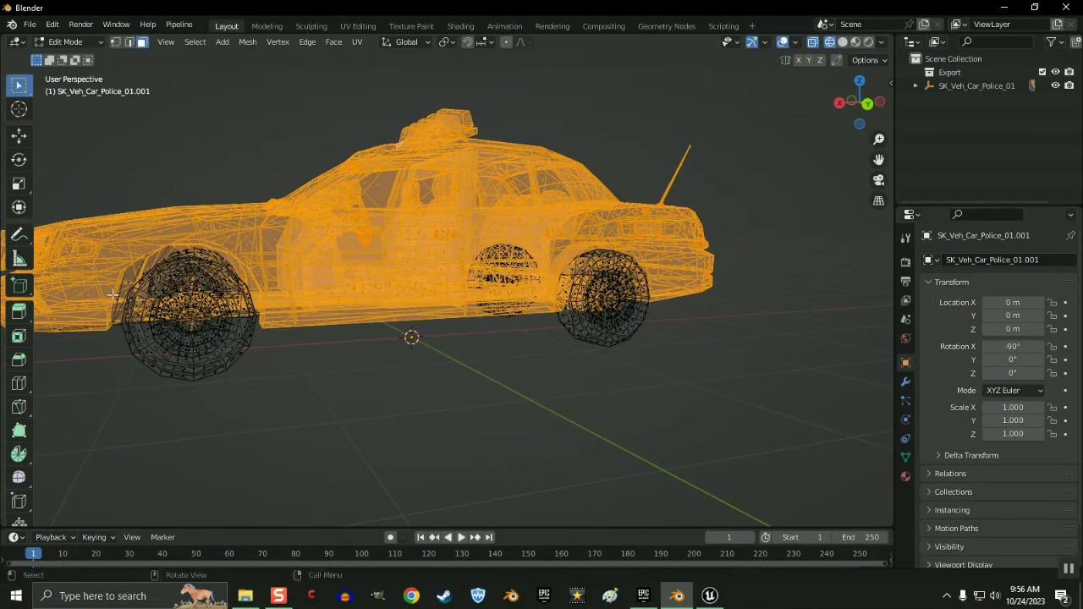
{"action": "key", "text": "c"}
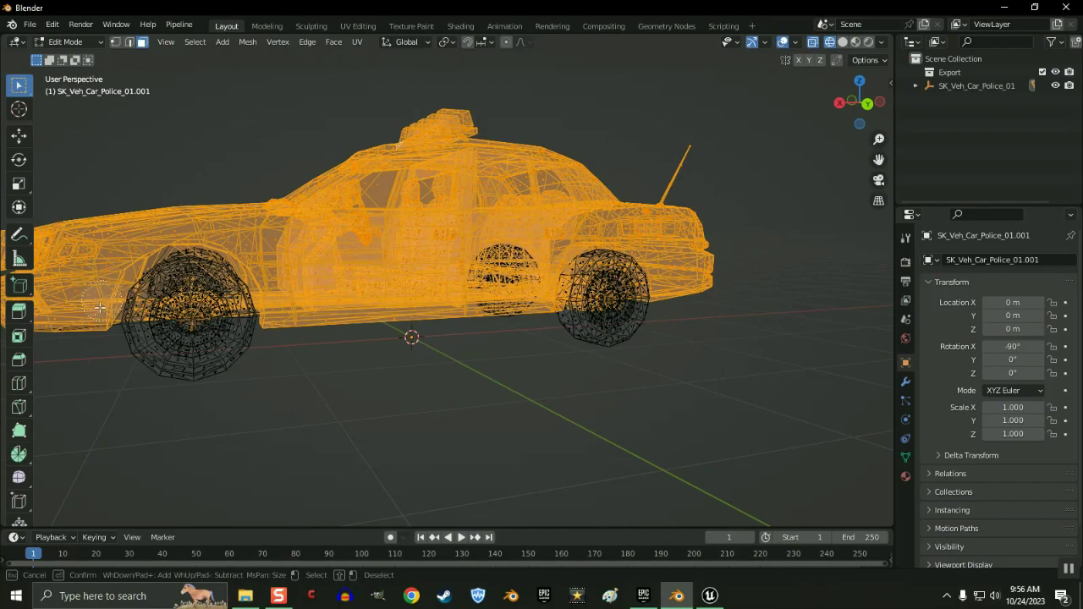
{"action": "right_click", "coordinate": [181, 371]}
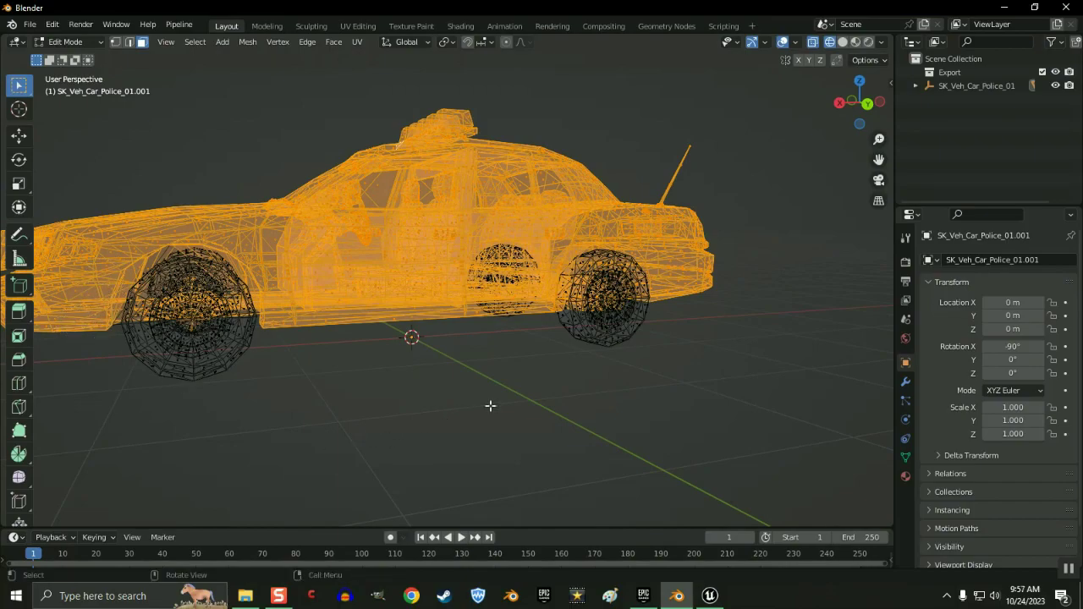
{"action": "middle_click_drag", "start_coordinate": [532, 397], "coordinate": [773, 404]}
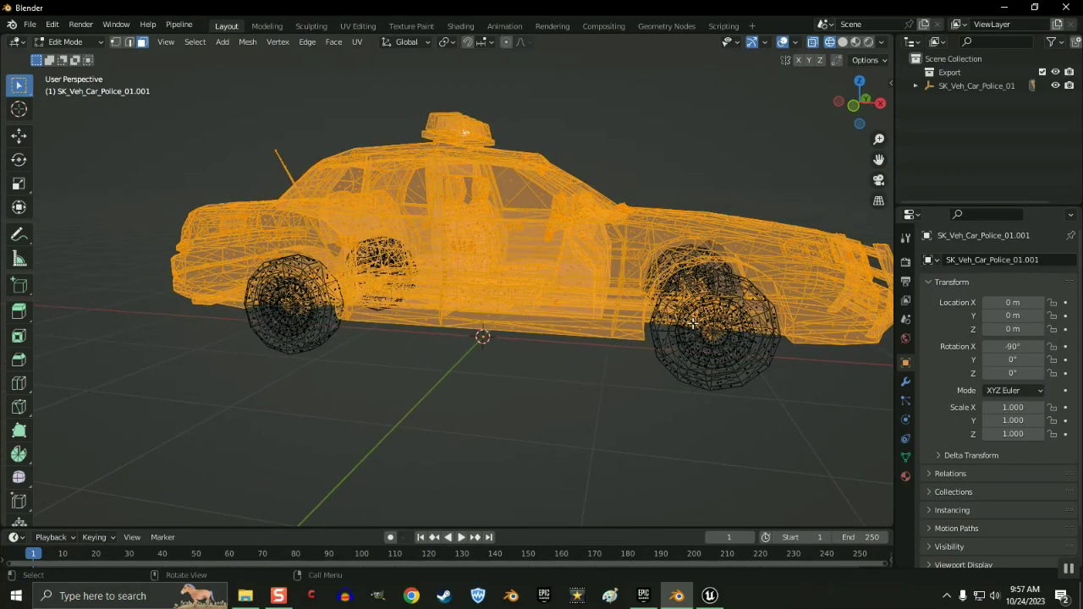
{"action": "middle_click_drag", "start_coordinate": [766, 348], "coordinate": [547, 398]}
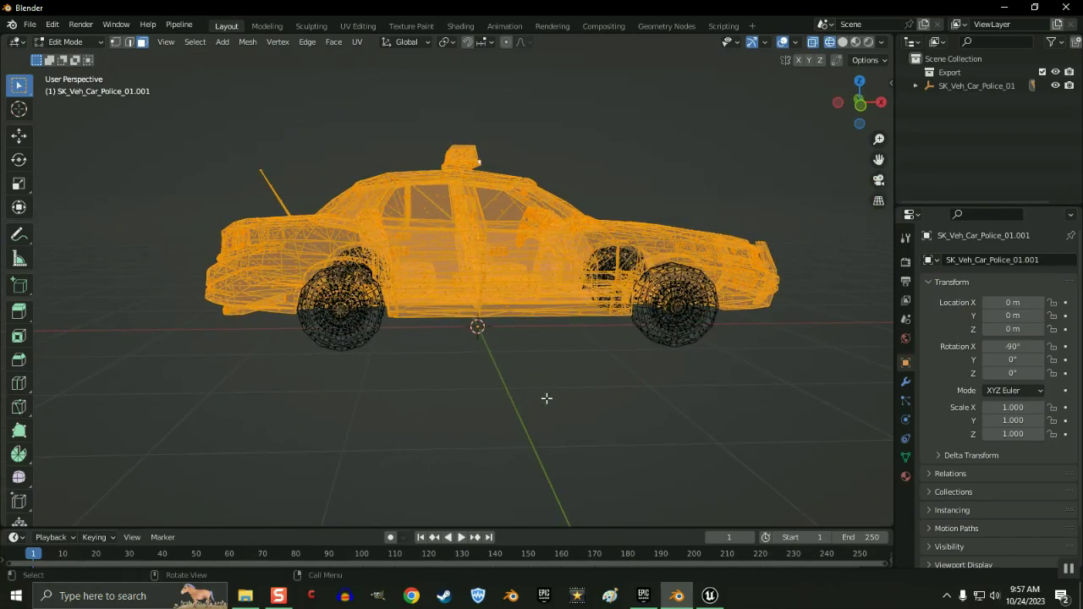
{"action": "key", "text": "p"}
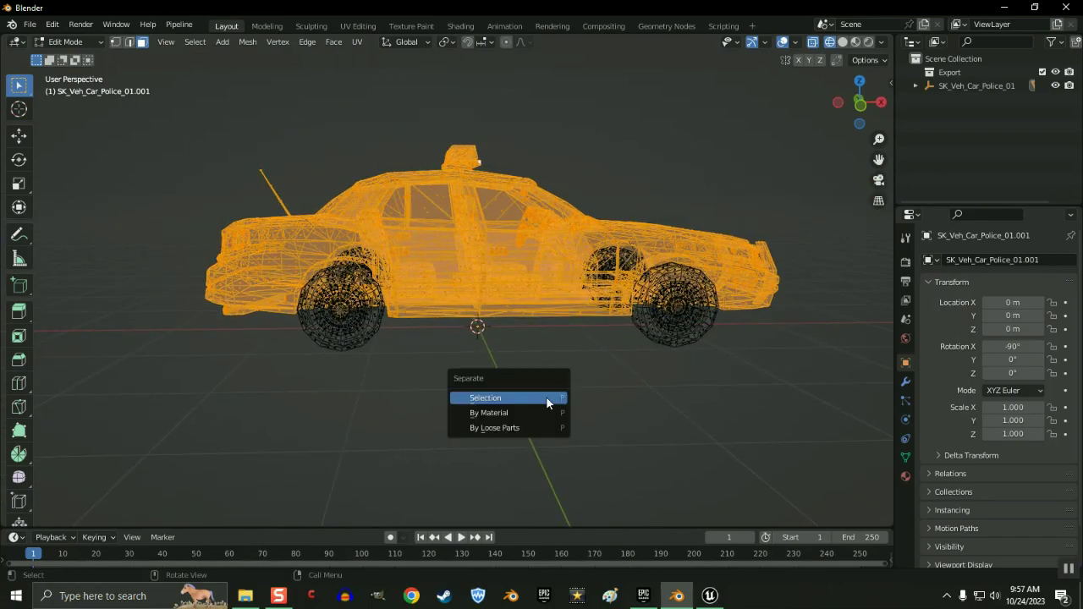
Step: Separate the selected body into its own object, then hide it in solid shading
{"action": "left_click", "coordinate": [502, 399]}
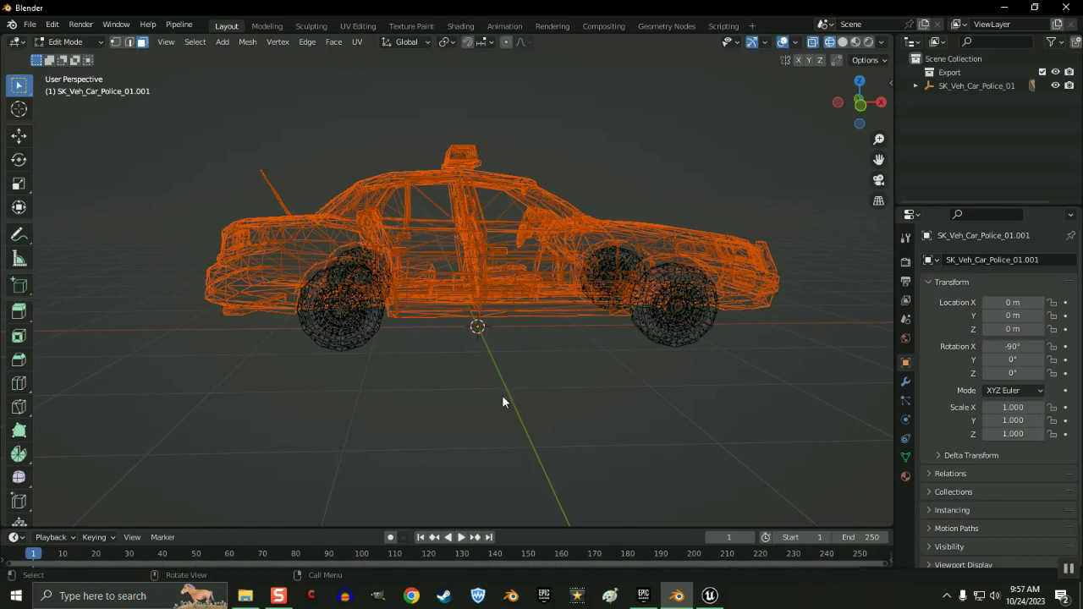
{"action": "key", "text": "Tab"}
{"action": "left_click", "coordinate": [591, 209]}
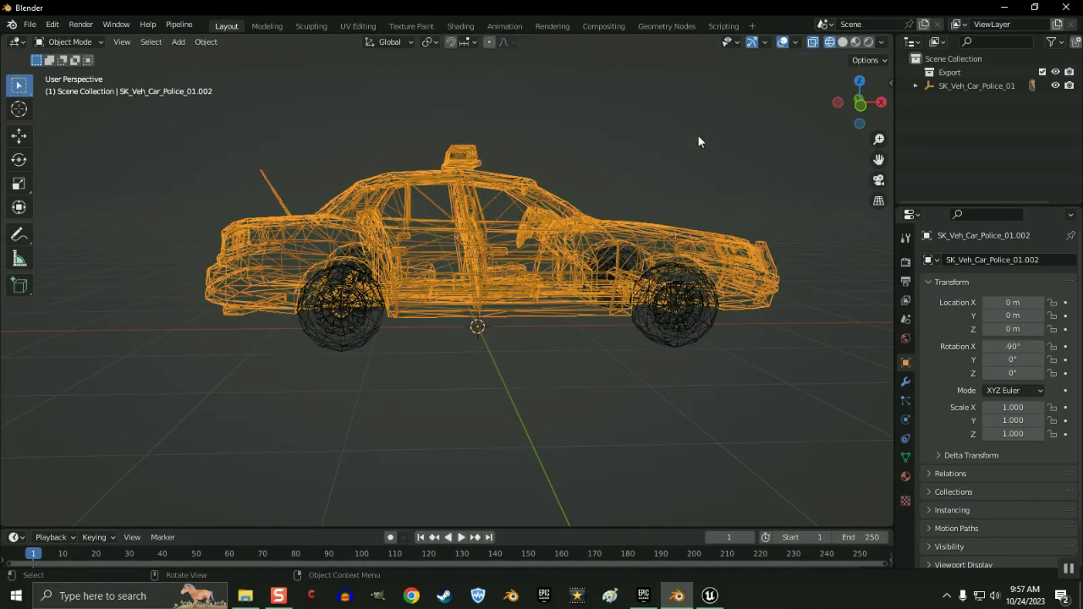
{"action": "left_click", "coordinate": [843, 42]}
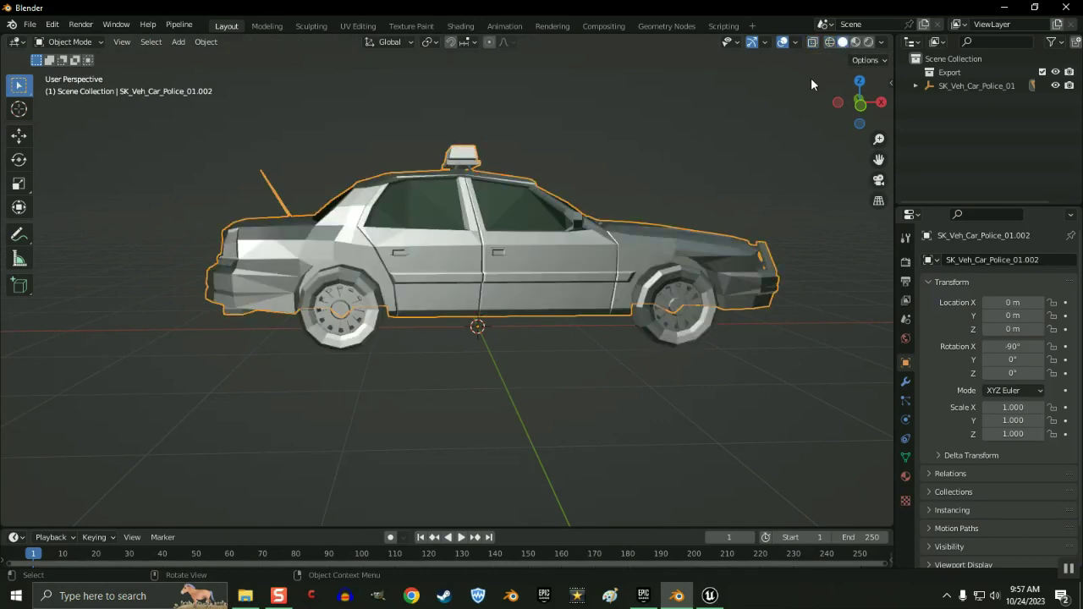
{"action": "key", "text": "h"}
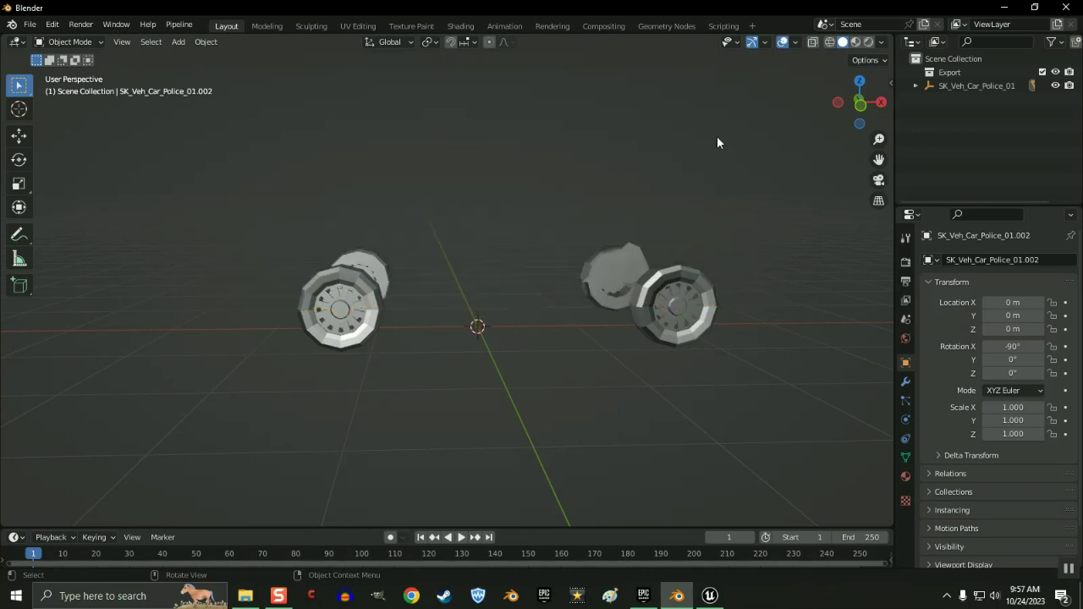
Step: Select the stray triangular face beside the rear wheel and separate it into its own object
{"action": "middle_click_drag", "start_coordinate": [691, 131], "coordinate": [674, 170]}
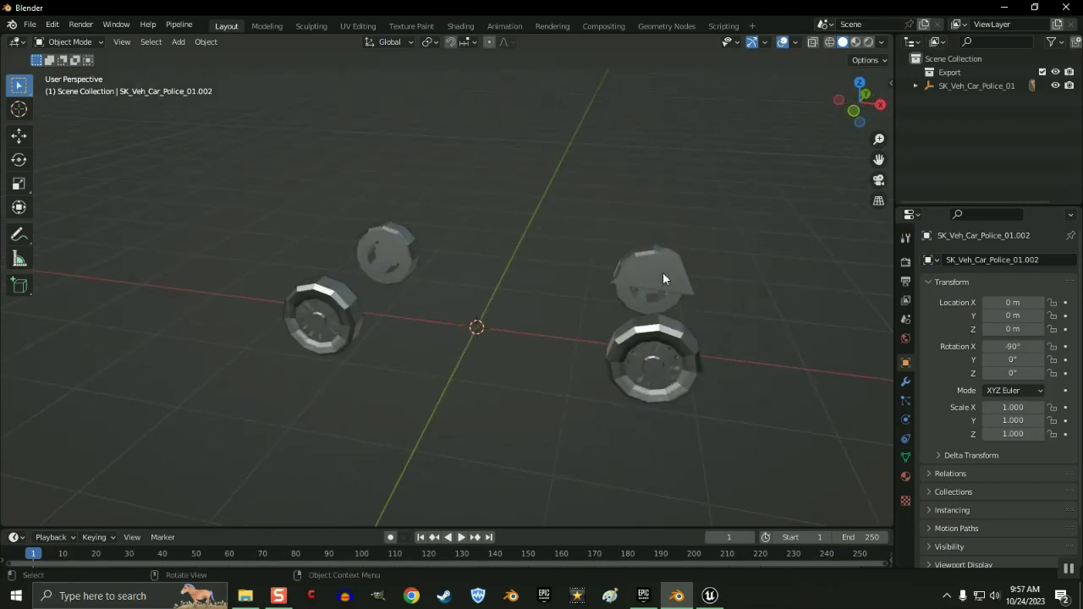
{"action": "key", "text": "a"}
{"action": "key", "text": "Tab"}
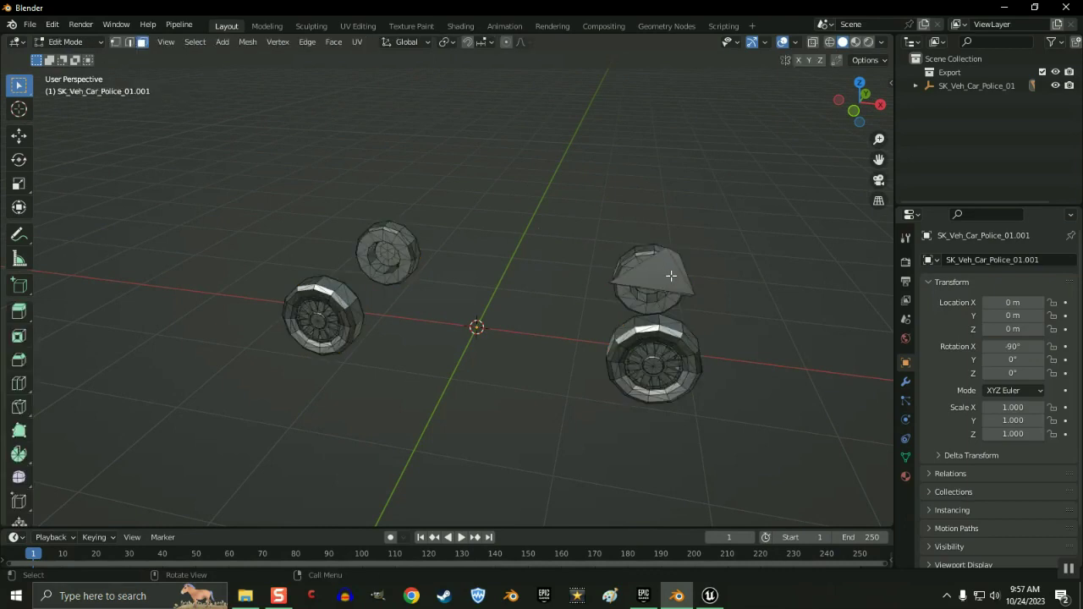
{"action": "left_click", "coordinate": [677, 276]}
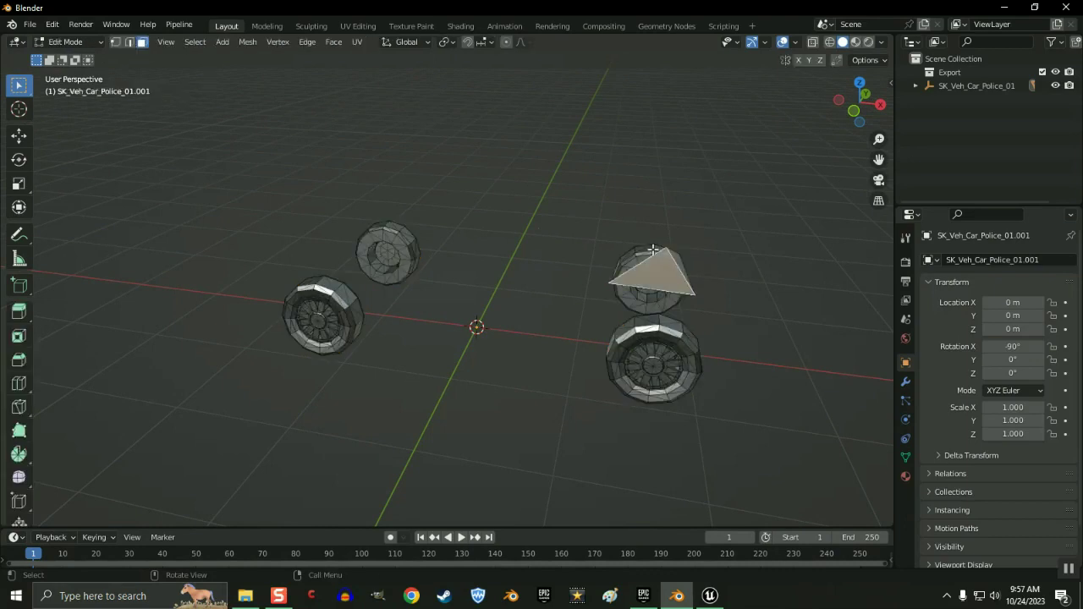
{"action": "key", "text": "ctrl+KP_Add"}
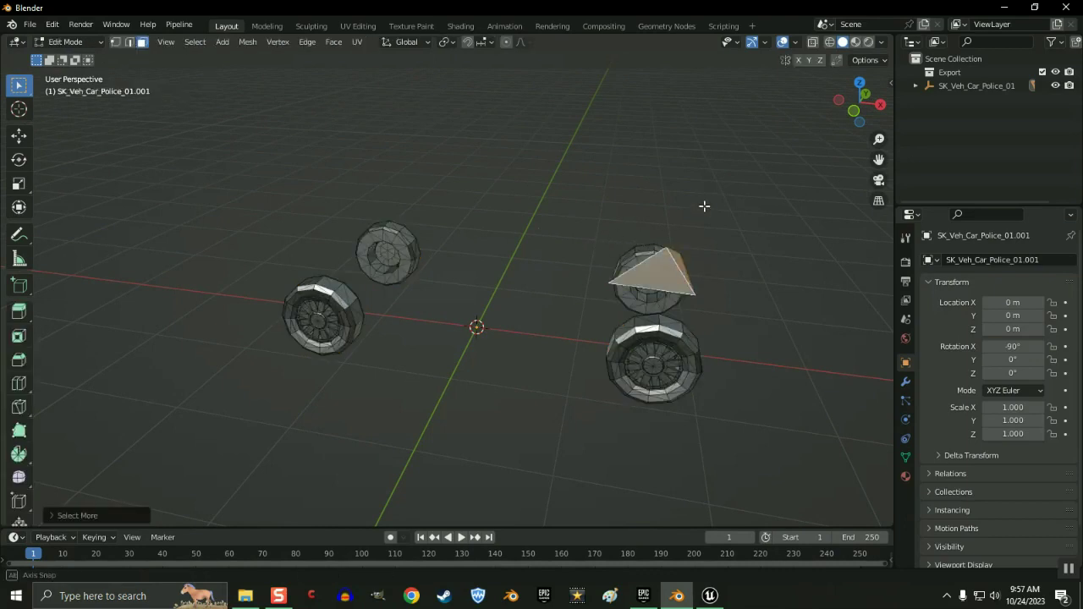
{"action": "middle_click_drag", "start_coordinate": [703, 206], "coordinate": [587, 126]}
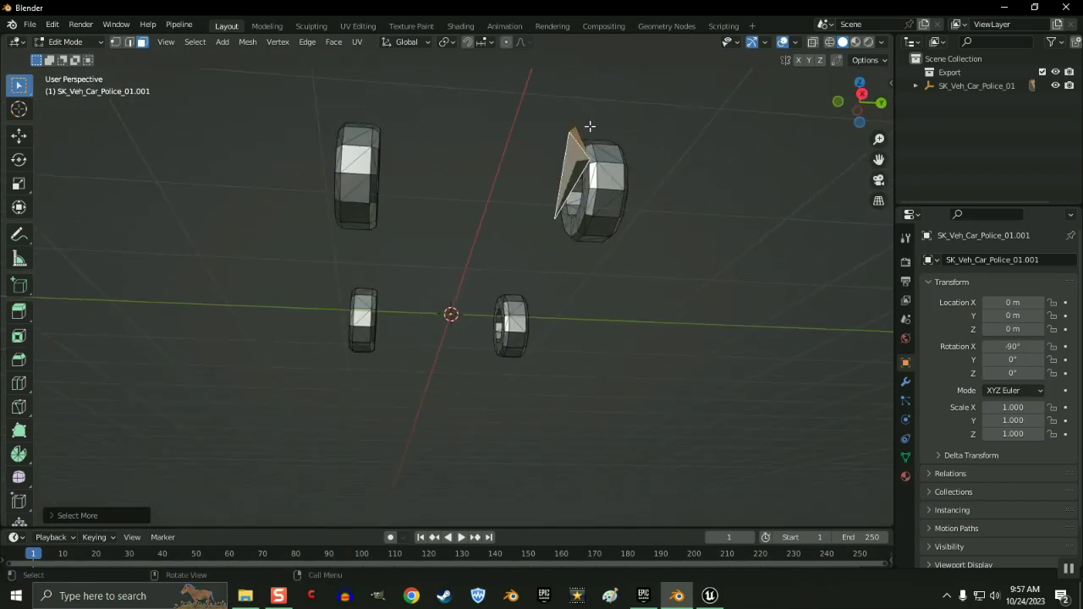
{"action": "left_click", "coordinate": [570, 164], "text": "shift"}
{"action": "middle_click_drag", "start_coordinate": [569, 161], "coordinate": [580, 212]}
{"action": "key", "text": "p"}
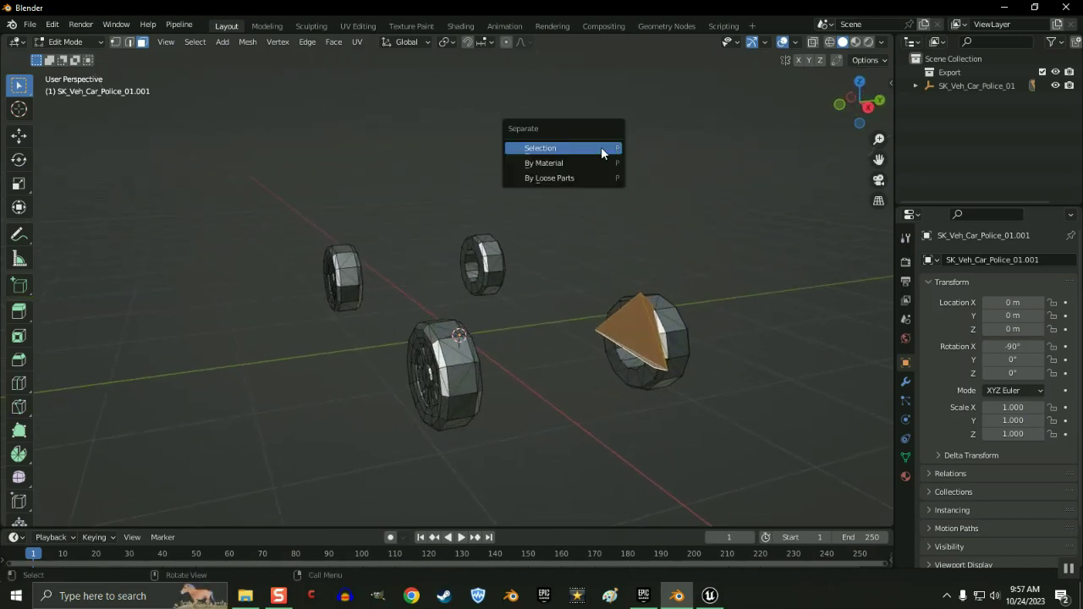
{"action": "left_click", "coordinate": [581, 151]}
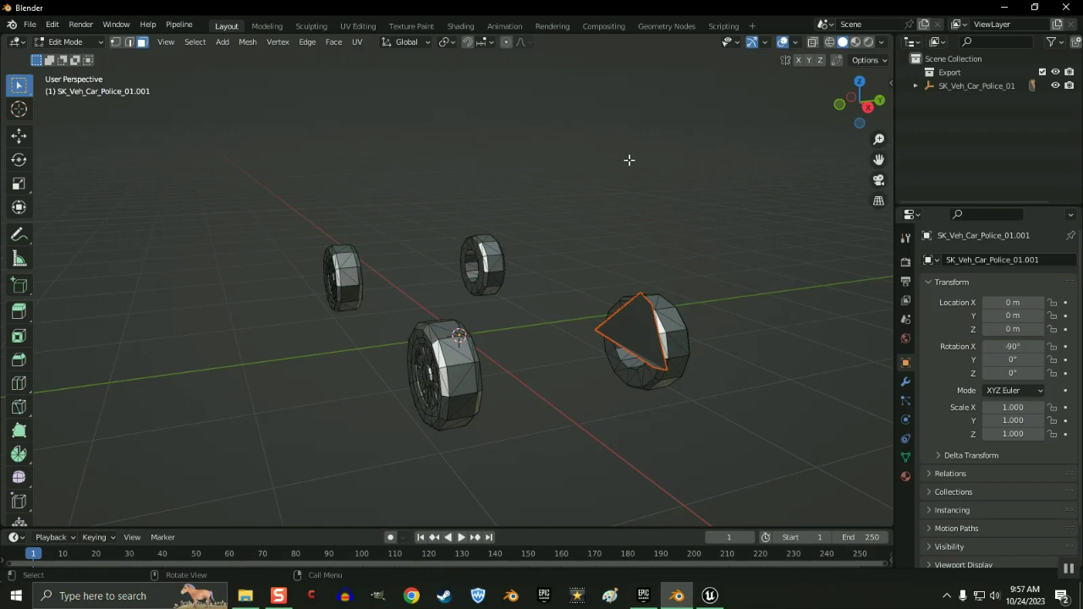
{"action": "key", "text": "Tab"}
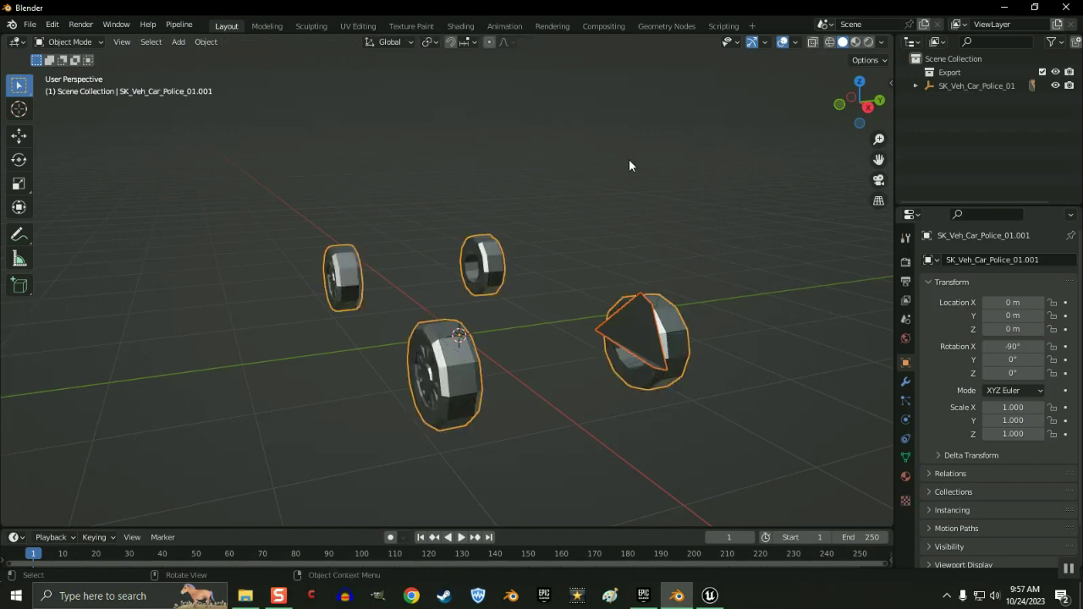
Step: Unhide the body, hide the wheels, and join the loose wheel-arch piece into the car body
{"action": "key", "text": "alt+h"}
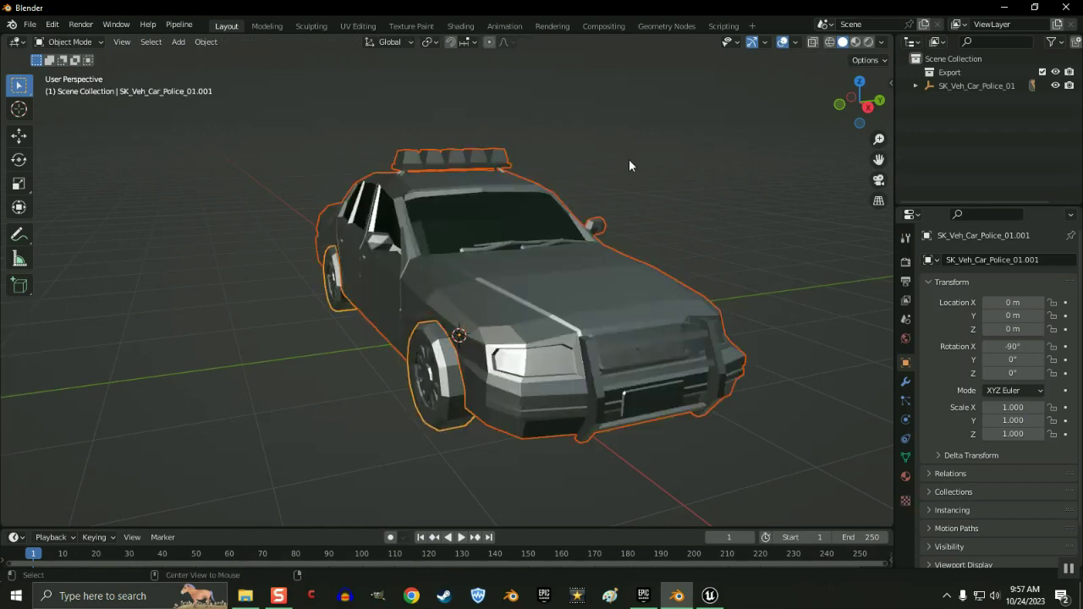
{"action": "left_click", "coordinate": [427, 362]}
{"action": "key", "text": "h"}
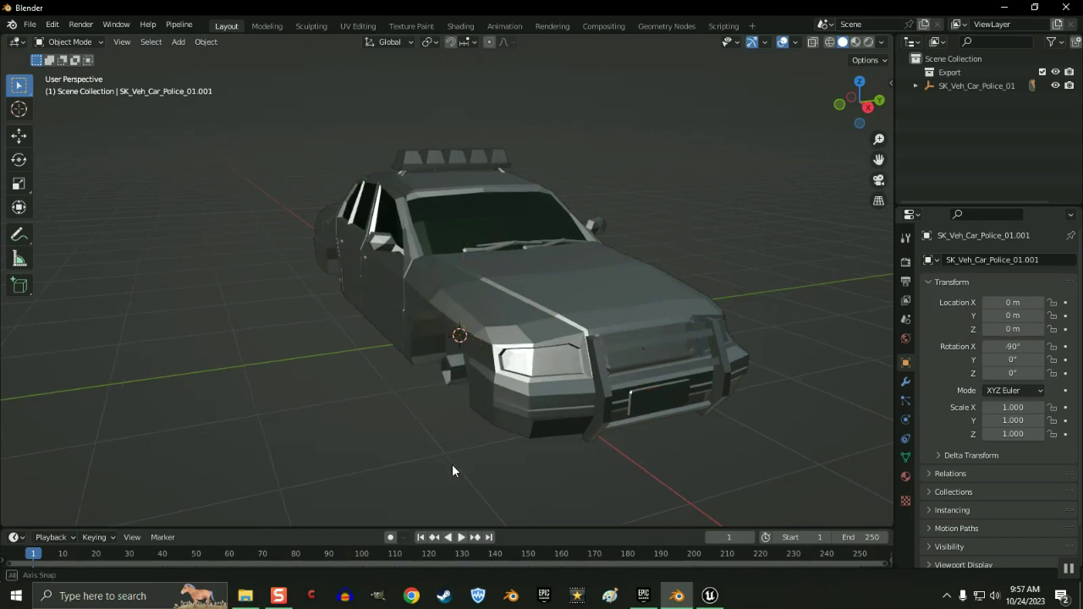
{"action": "middle_click_drag", "start_coordinate": [452, 466], "coordinate": [717, 296]}
{"action": "left_click", "coordinate": [676, 293]}
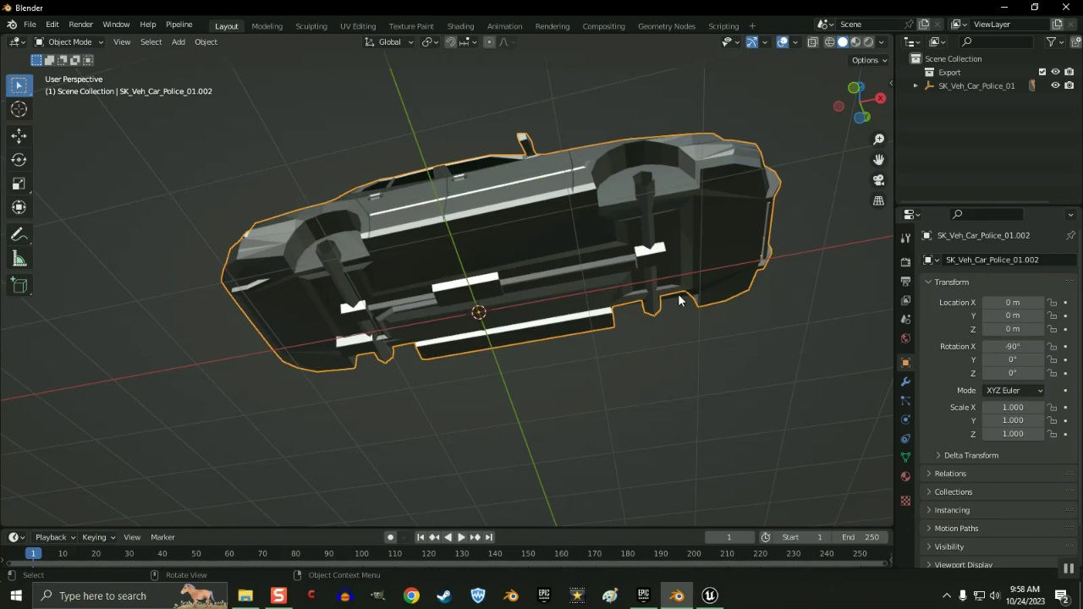
{"action": "middle_click_drag", "start_coordinate": [738, 299], "coordinate": [516, 366]}
{"action": "left_click", "coordinate": [259, 250]}
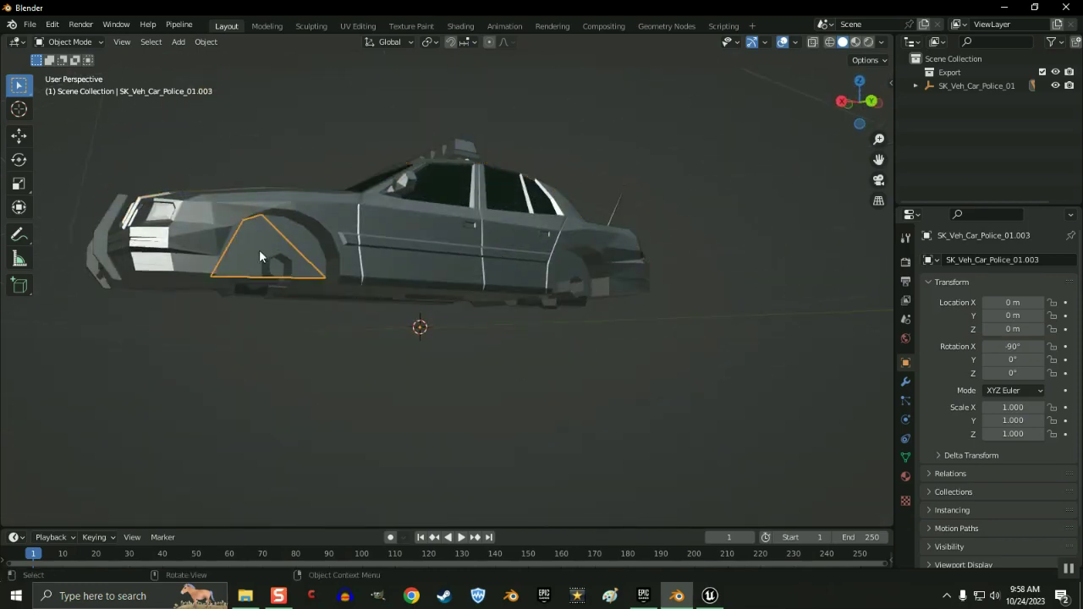
{"action": "left_click", "coordinate": [425, 238], "text": "shift"}
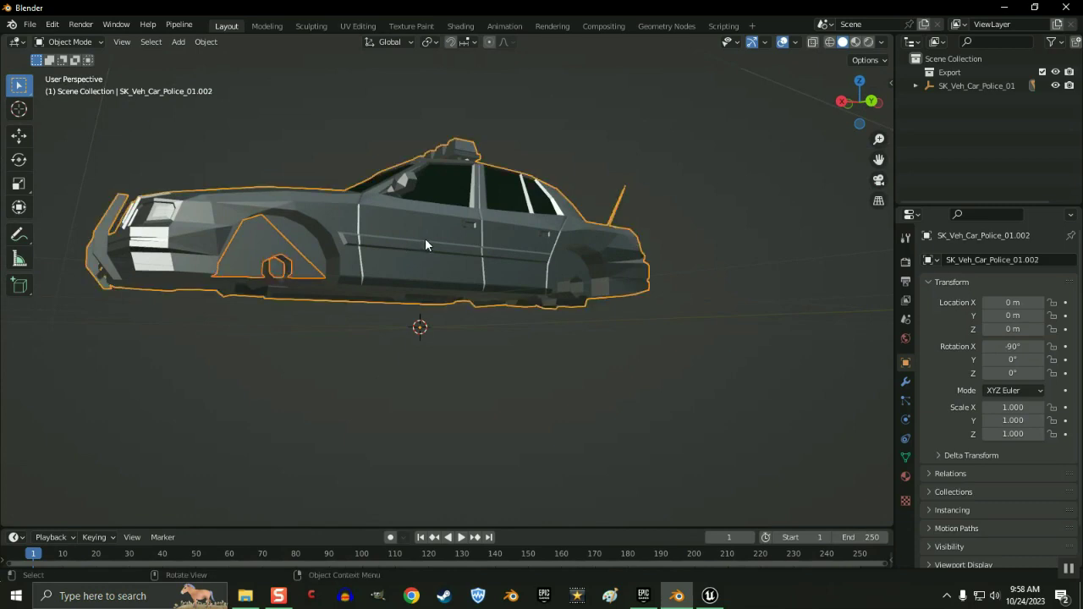
{"action": "left_click", "coordinate": [425, 238], "text": "ctrl"}
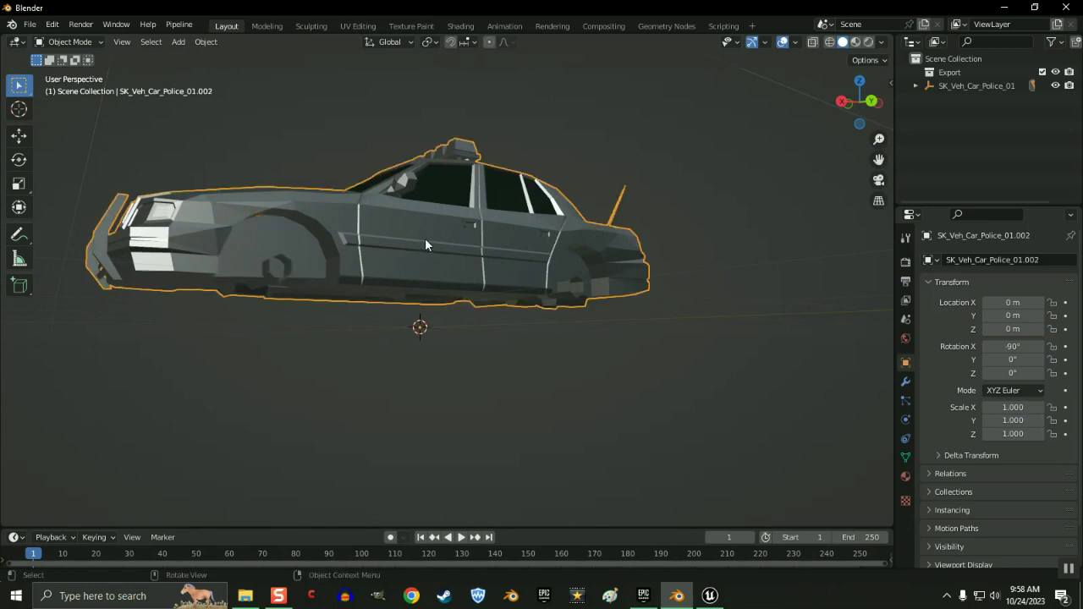
Step: Unhide the wheels, leaving only the car body selected
{"action": "middle_click_drag", "start_coordinate": [470, 107], "coordinate": [602, 169]}
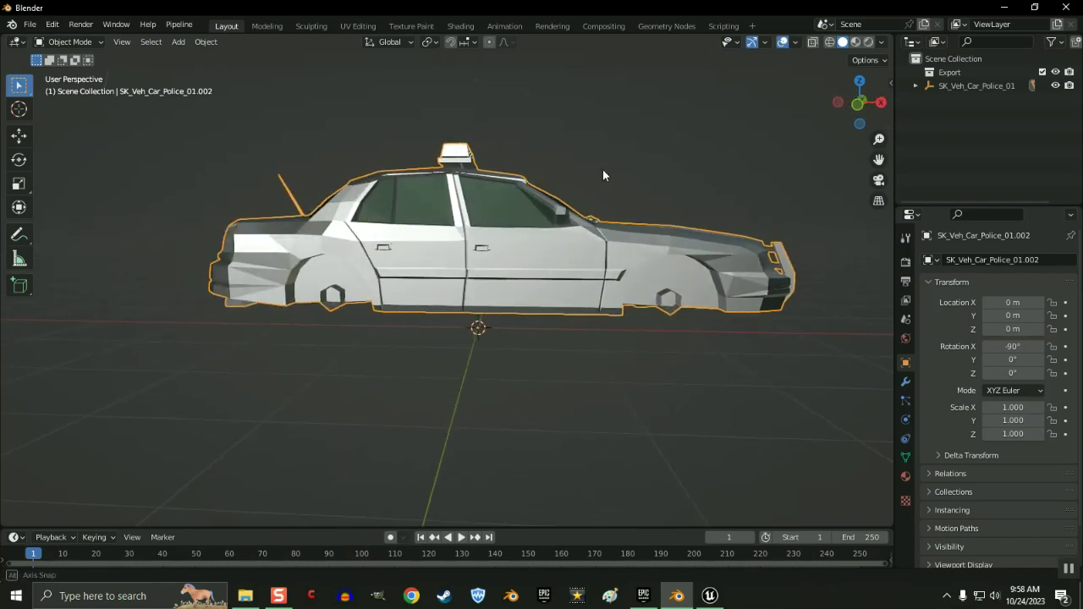
{"action": "scroll", "coordinate": [639, 177], "scroll_direction": "down", "scroll_amount": 1}
{"action": "scroll", "coordinate": [637, 179], "scroll_direction": "down", "scroll_amount": 1}
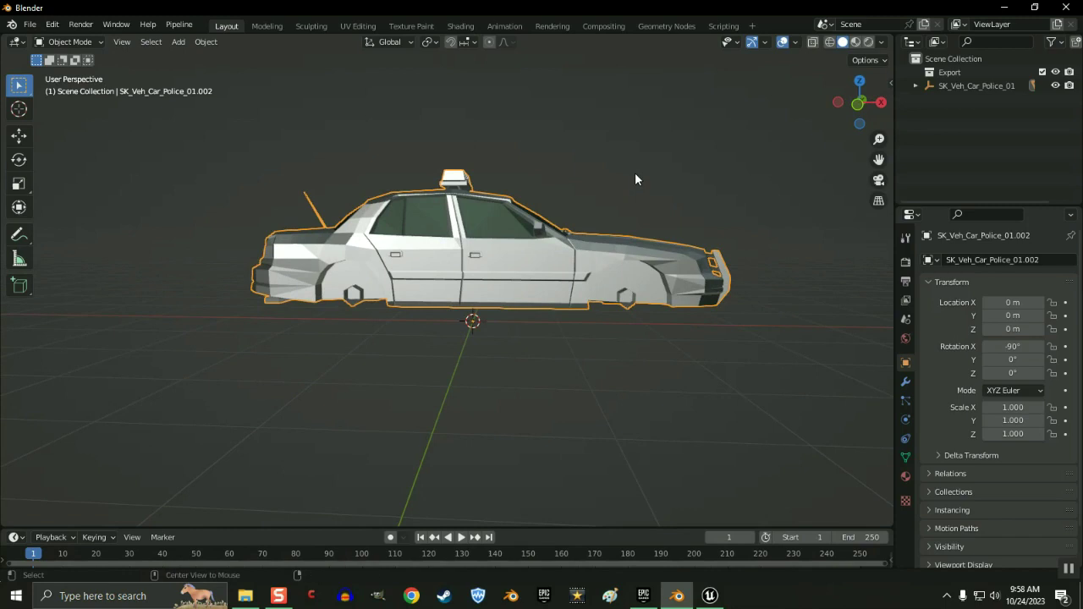
{"action": "key", "text": "alt+h"}
{"action": "left_click", "coordinate": [453, 257]}
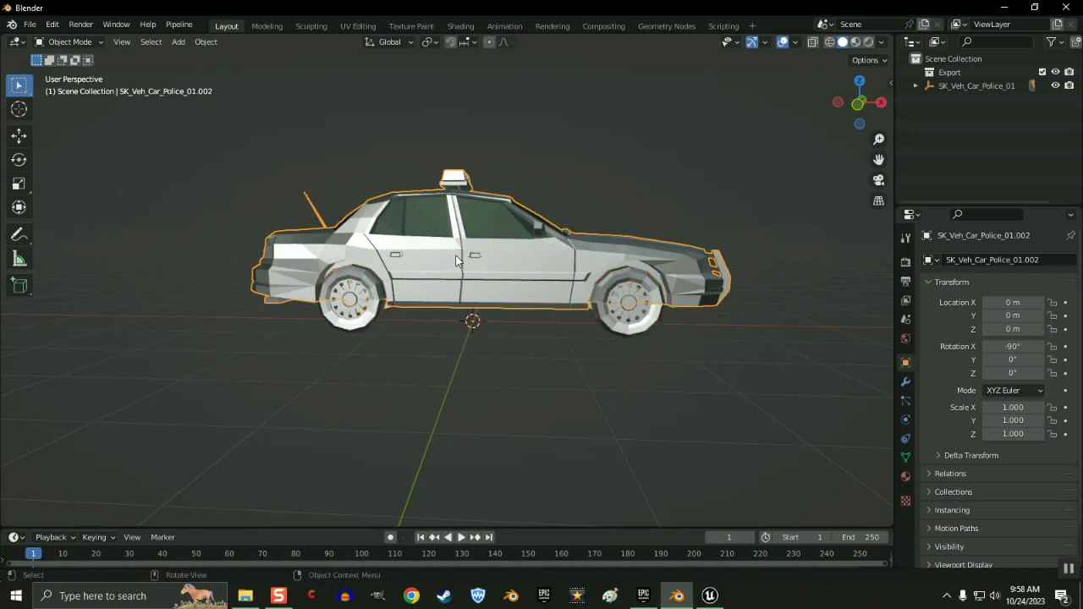
Step: Hide the car body and edit the wheels mesh in front view with wireframe shading
{"action": "key", "text": "h"}
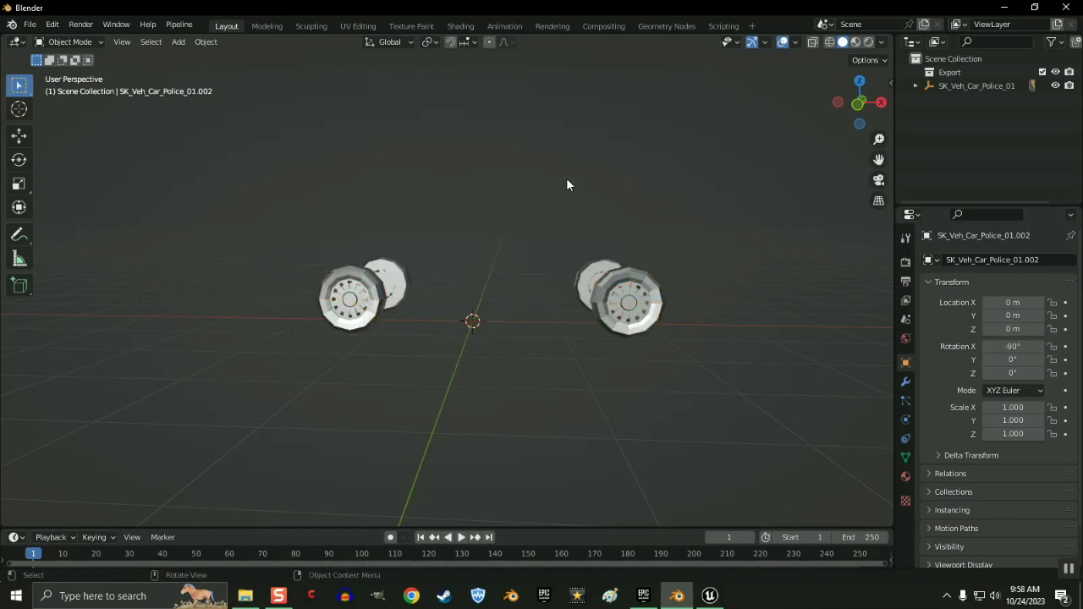
{"action": "middle_click_drag", "start_coordinate": [567, 180], "coordinate": [631, 364]}
{"action": "left_click", "coordinate": [630, 358]}
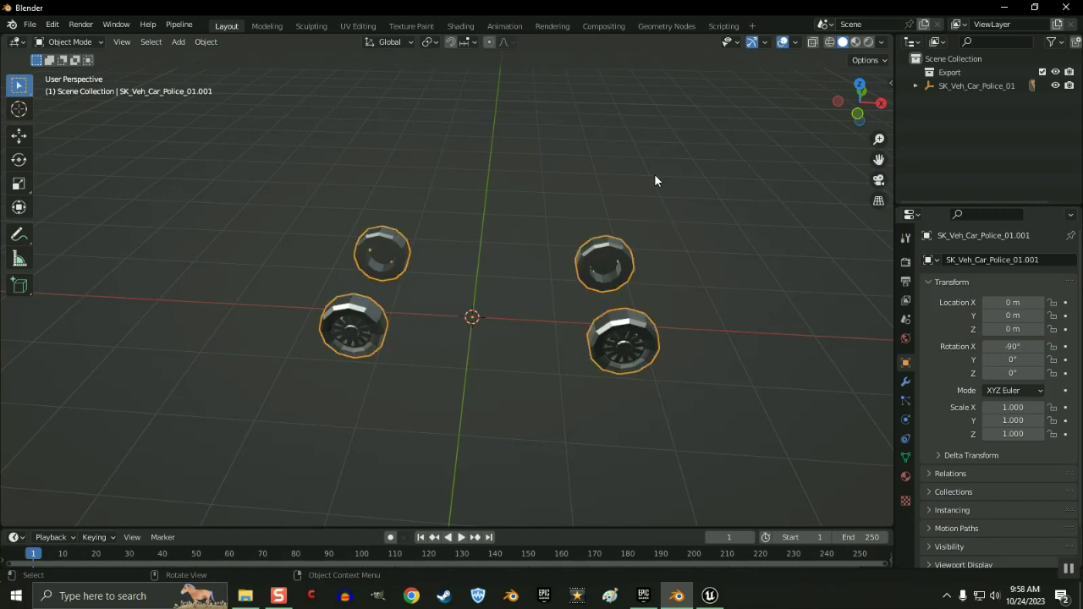
{"action": "key", "text": "KP_1"}
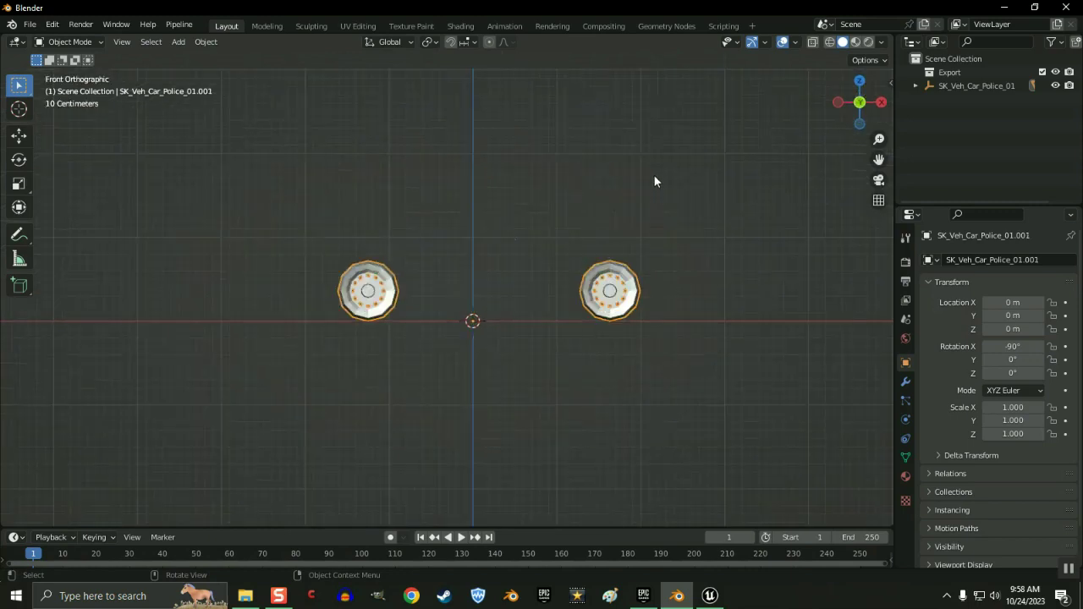
{"action": "key", "text": "Tab"}
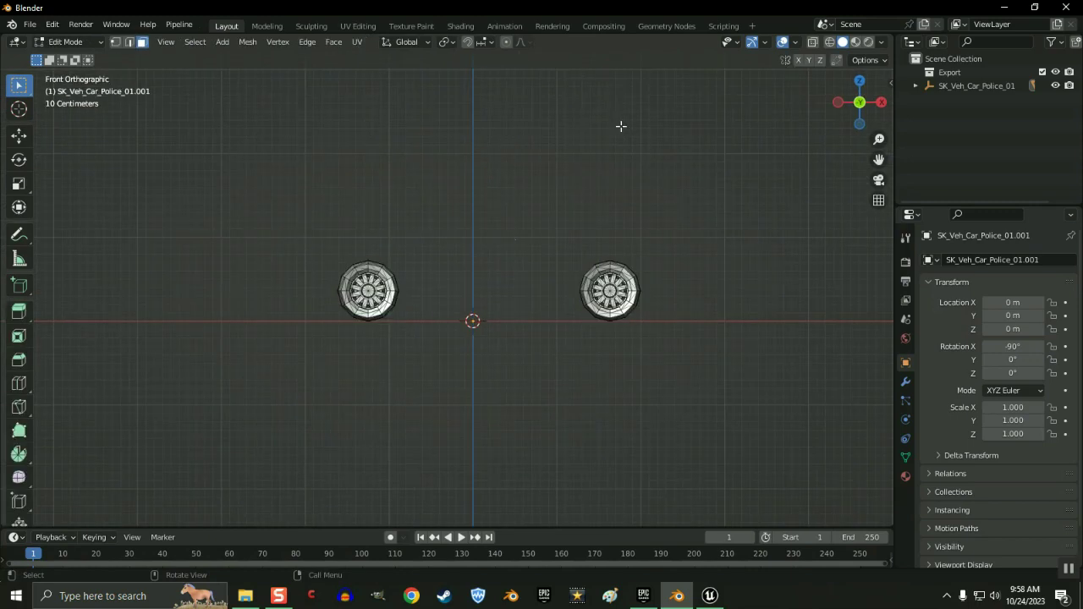
{"action": "middle_click_drag", "start_coordinate": [618, 126], "coordinate": [666, 241]}
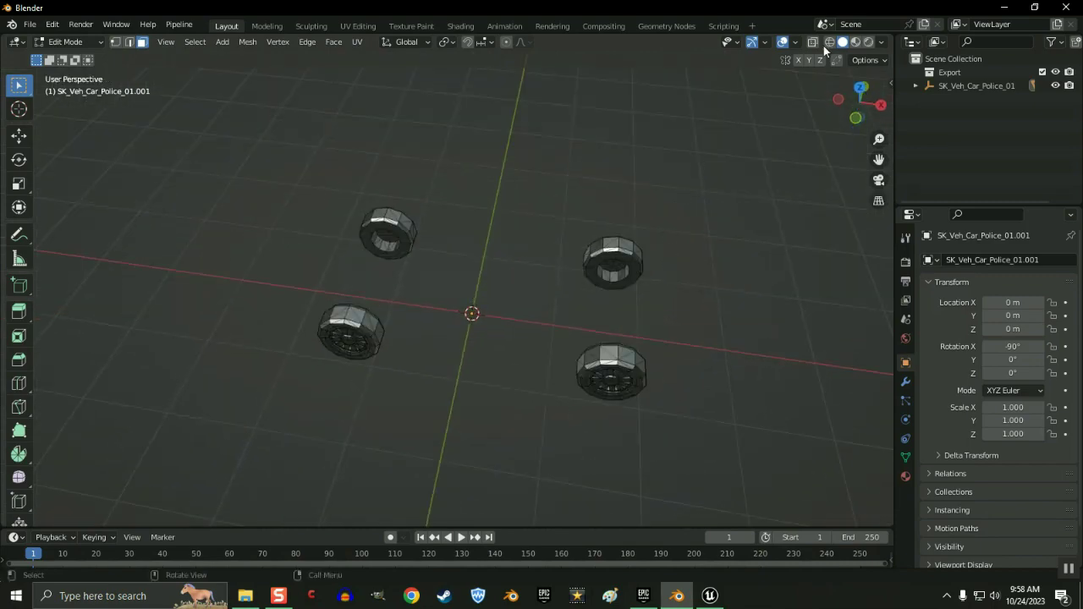
{"action": "left_click", "coordinate": [830, 42]}
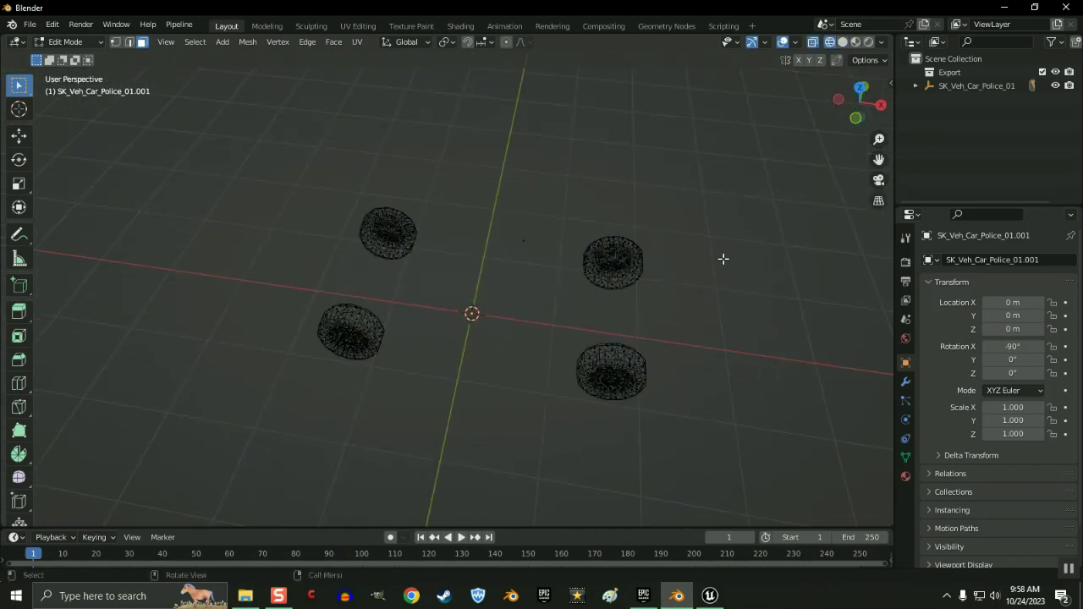
Step: Circle-select the lower-right wheel and separate it into its own object, SK_Veh_Car_Police_01.003
{"action": "key", "text": "c"}
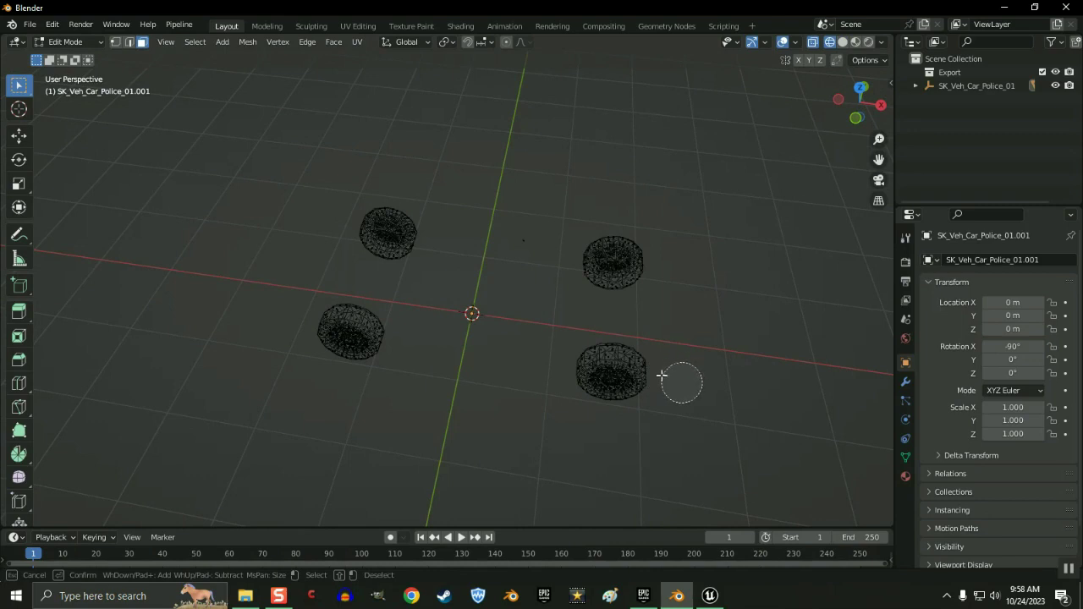
{"action": "mouse_move", "coordinate": [662, 375]}
{"action": "left_mouse_down"}
{"action": "mouse_move", "coordinate": [554, 359]}
{"action": "mouse_move", "coordinate": [635, 390]}
{"action": "left_mouse_up"}
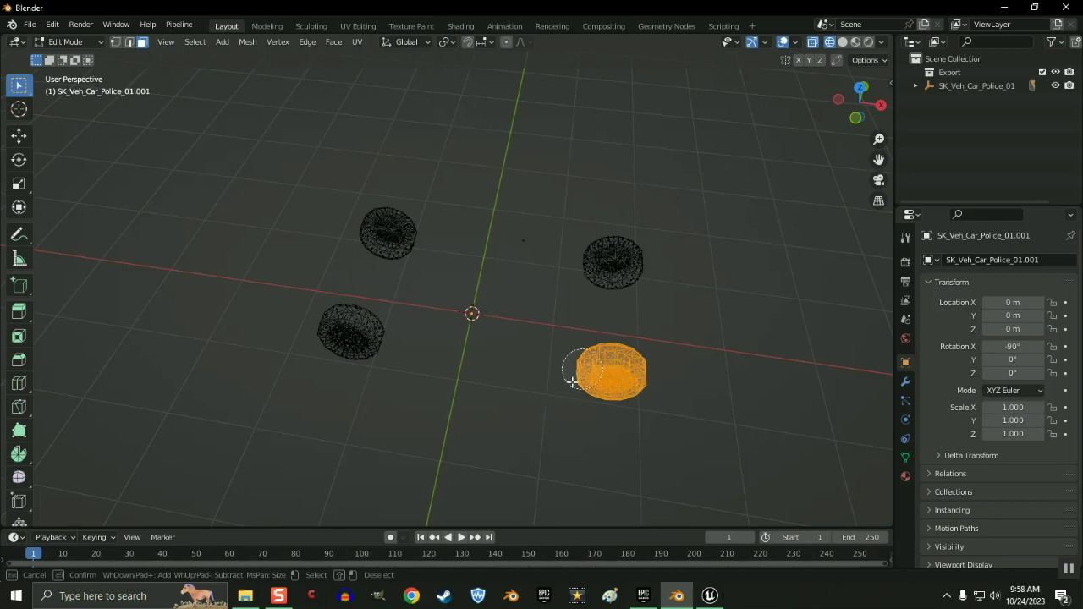
{"action": "right_click", "coordinate": [691, 391]}
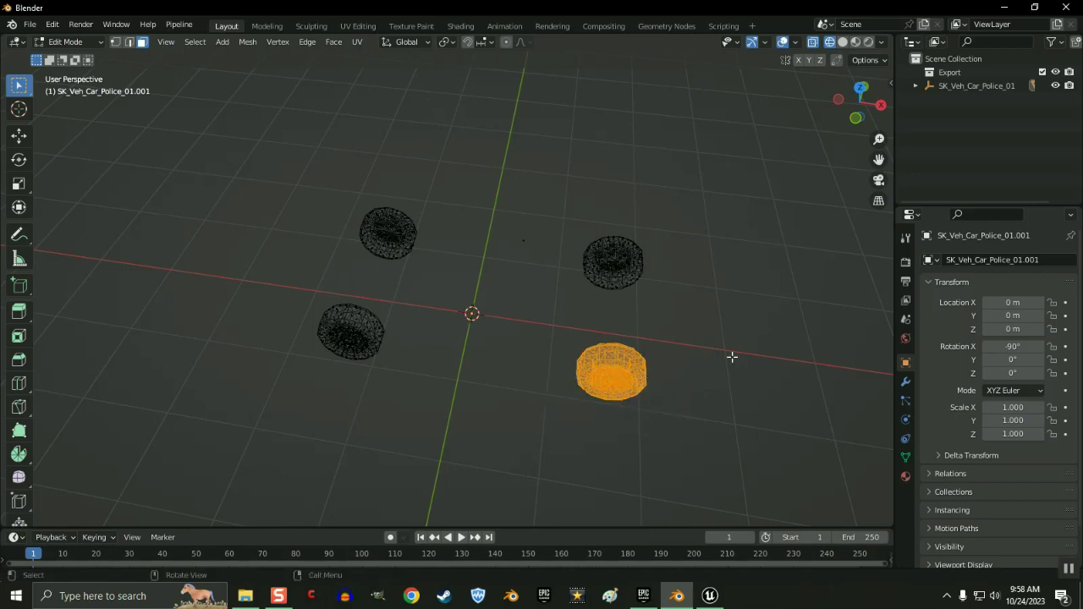
{"action": "key", "text": "p"}
{"action": "left_click", "coordinate": [683, 387]}
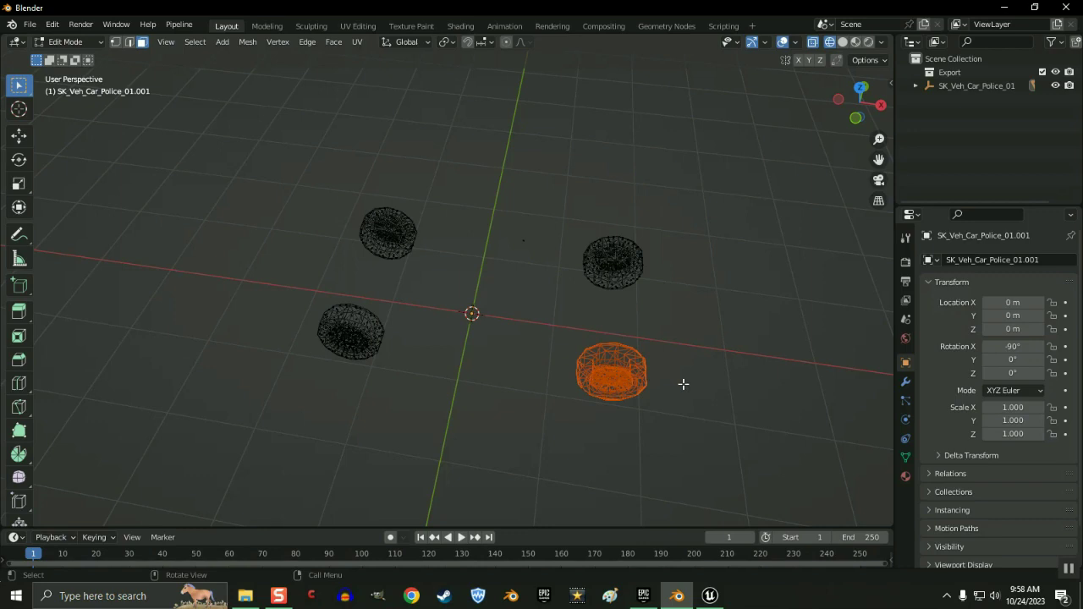
{"action": "key", "text": "Tab"}
{"action": "left_click", "coordinate": [611, 382]}
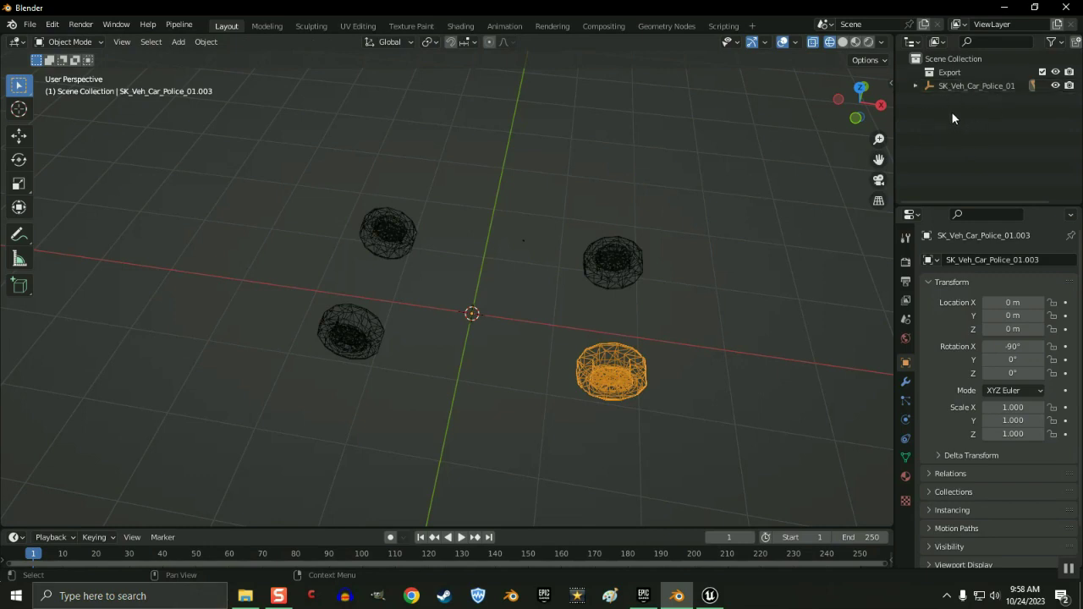
Step: Rename the separated wheel object SK_Veh_Car_Police_01.003 to FR in the Outliner
{"action": "key", "text": "KP_Decimal"}
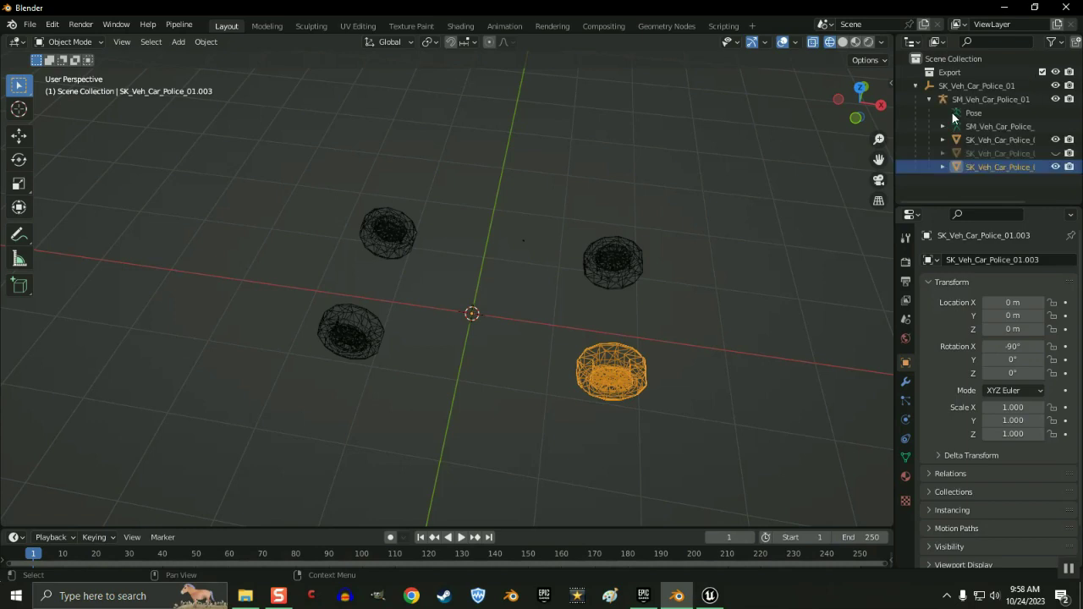
{"action": "double_click", "coordinate": [982, 166]}
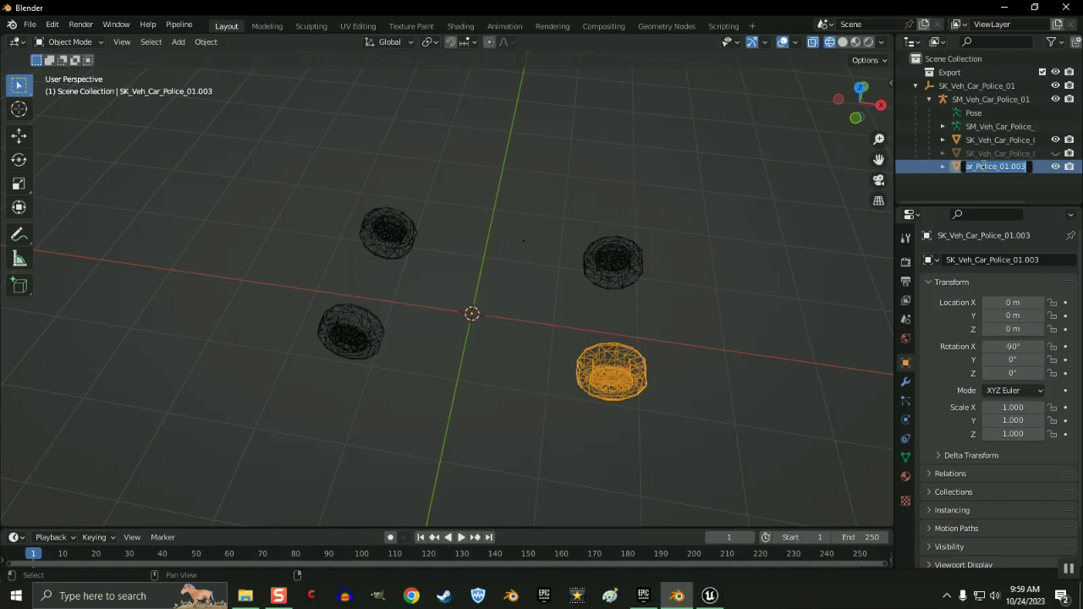
{"action": "type", "text": "FR"}
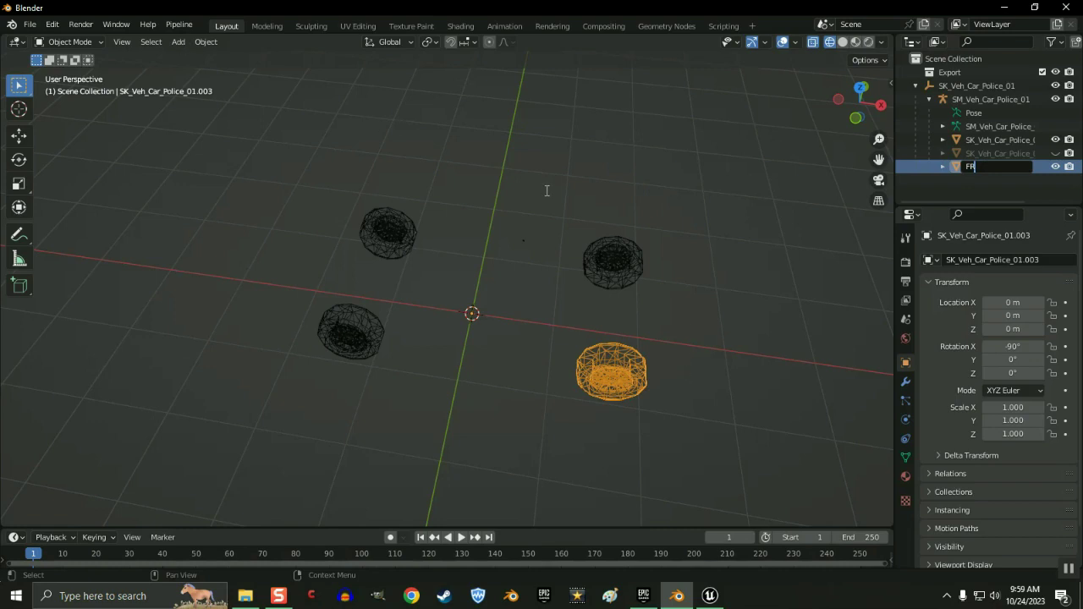
{"action": "key", "text": "Return"}
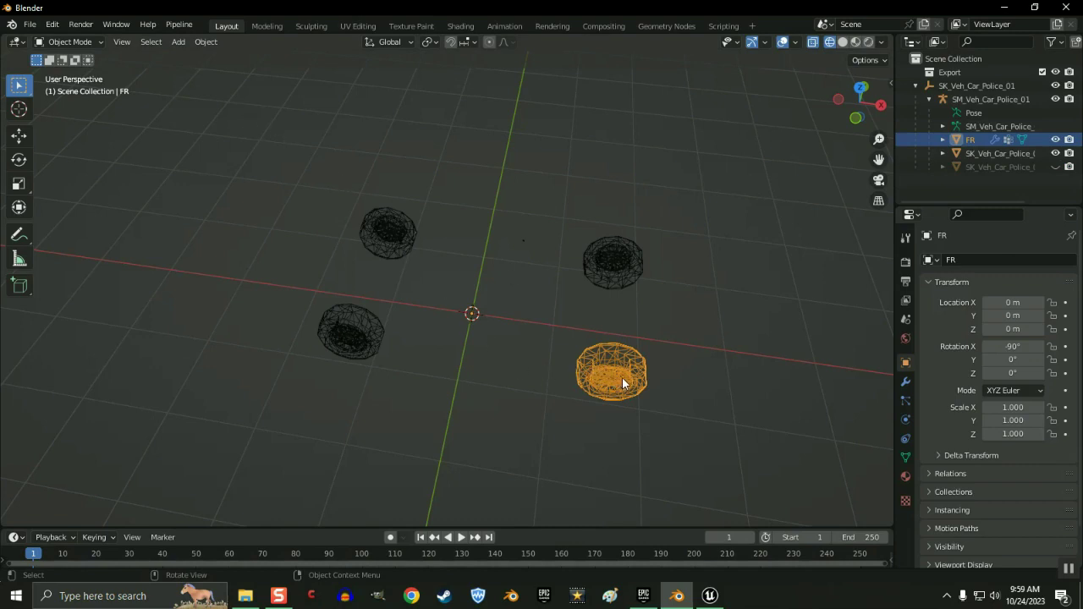
Step: Set FR's origin to its geometry, placing it at 163.2 m, 36.176 m, 89.186 m
{"action": "left_click", "coordinate": [205, 42]}
{"action": "mouse_move", "coordinate": [309, 72]}
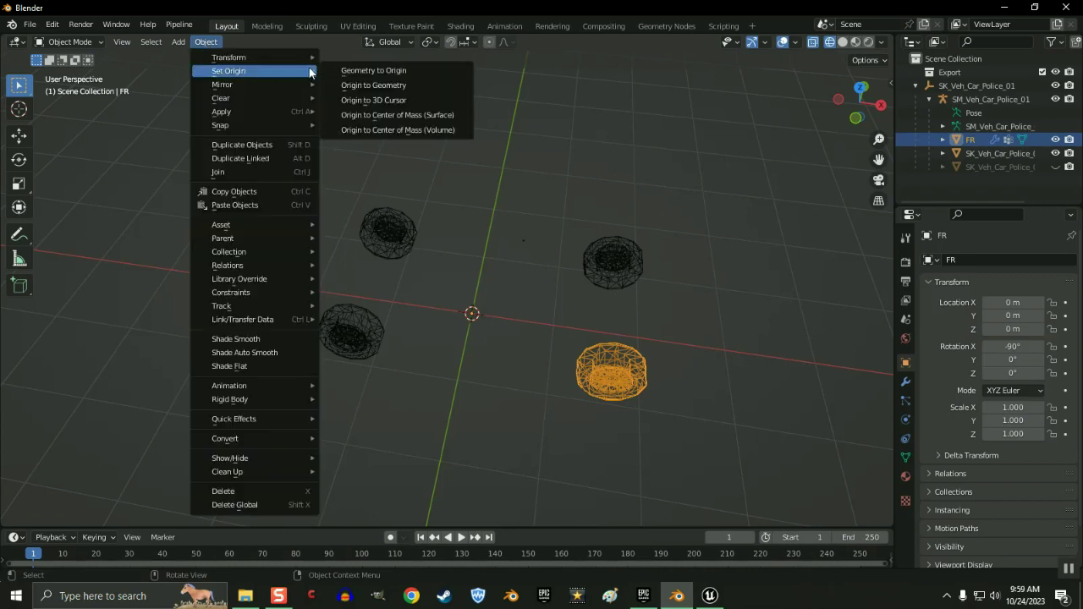
{"action": "left_click", "coordinate": [373, 85]}
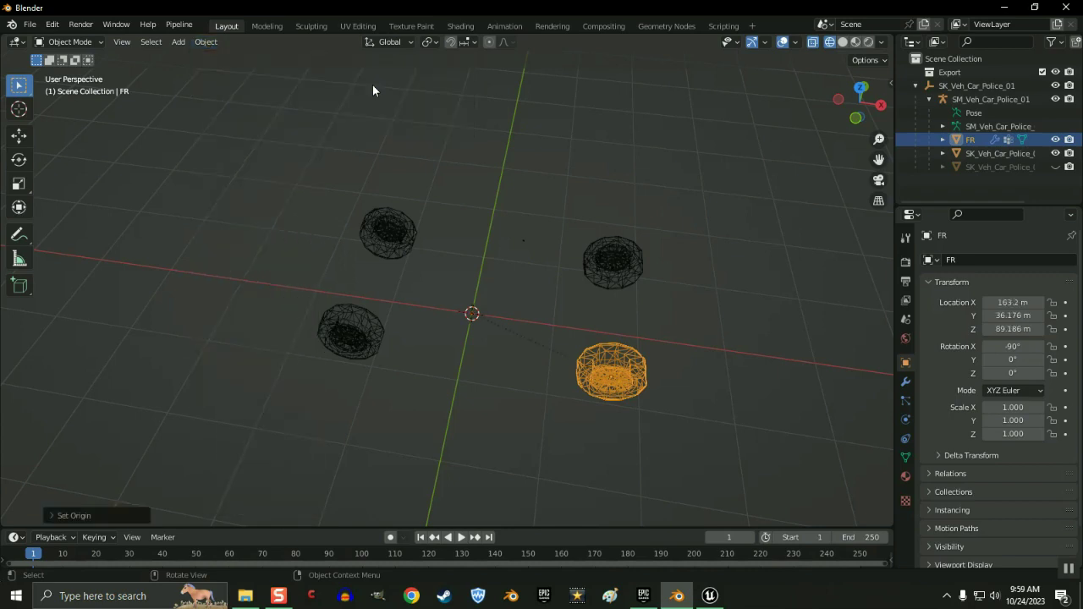
{"action": "middle_click_drag", "start_coordinate": [709, 390], "coordinate": [651, 291]}
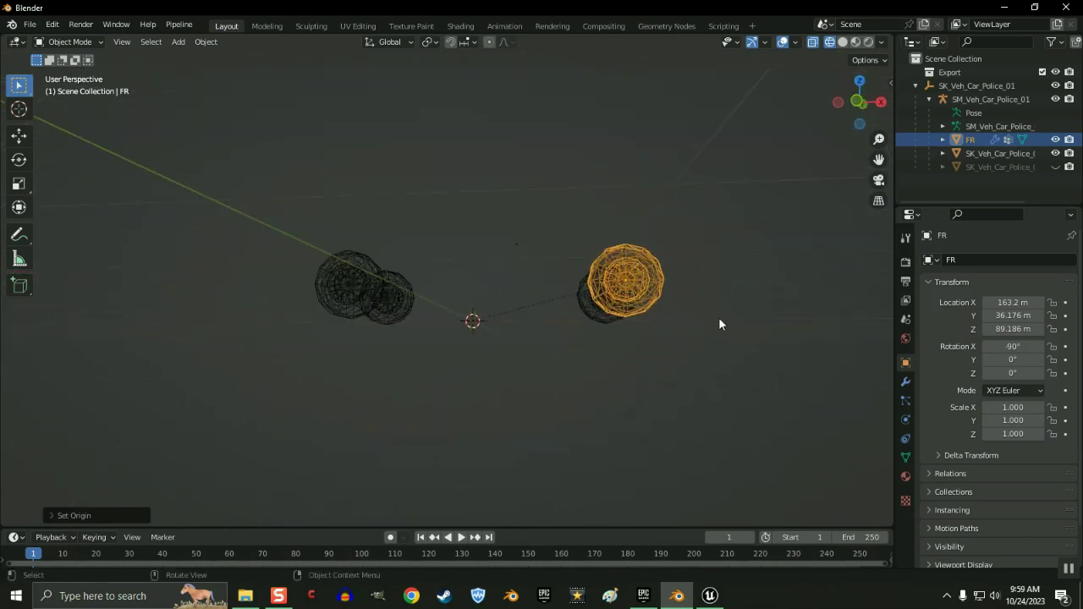
{"action": "middle_click_drag", "start_coordinate": [718, 319], "coordinate": [698, 372]}
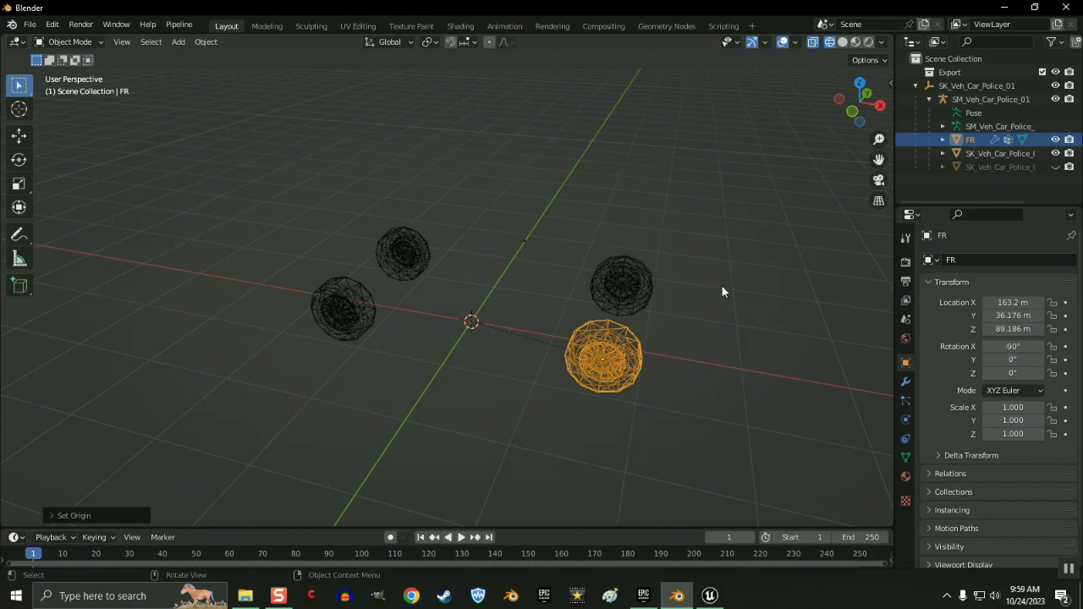
{"action": "key", "text": "Tab"}
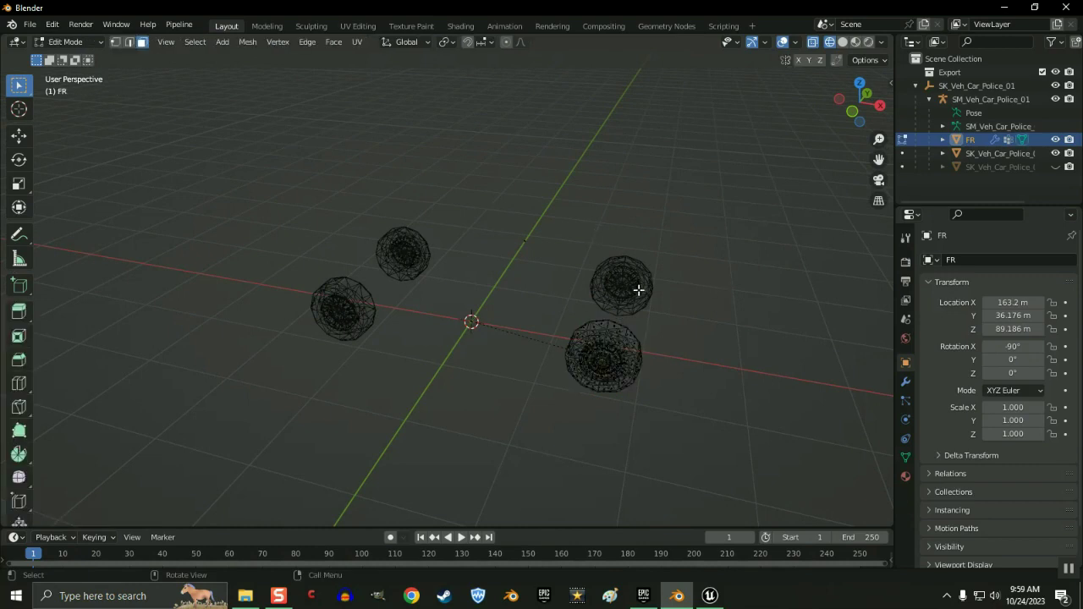
{"action": "key", "text": "Tab"}
Step: Circle-select the upper-right wheel in Edit Mode and separate it by selection into SK_Veh_Car_Police_01.003
{"action": "left_click", "coordinate": [627, 284]}
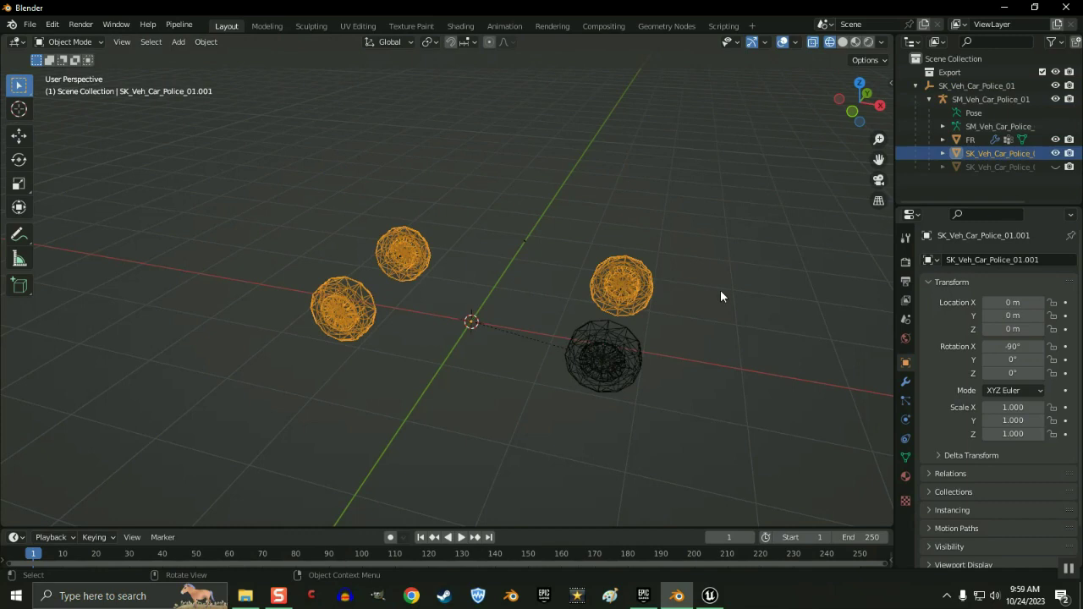
{"action": "middle_click_drag", "start_coordinate": [719, 295], "coordinate": [756, 338]}
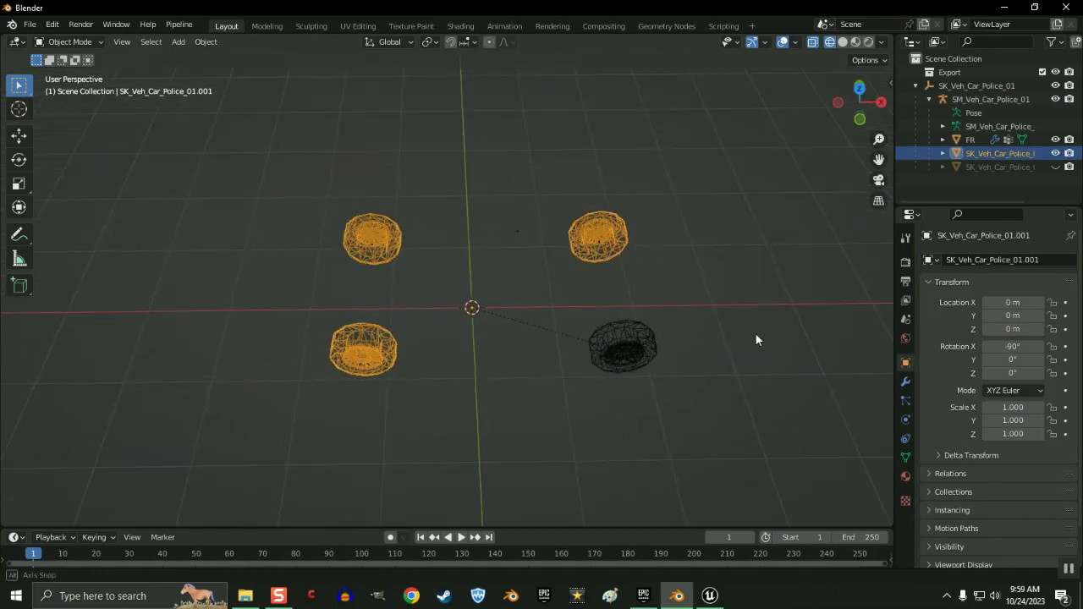
{"action": "key", "text": "Tab"}
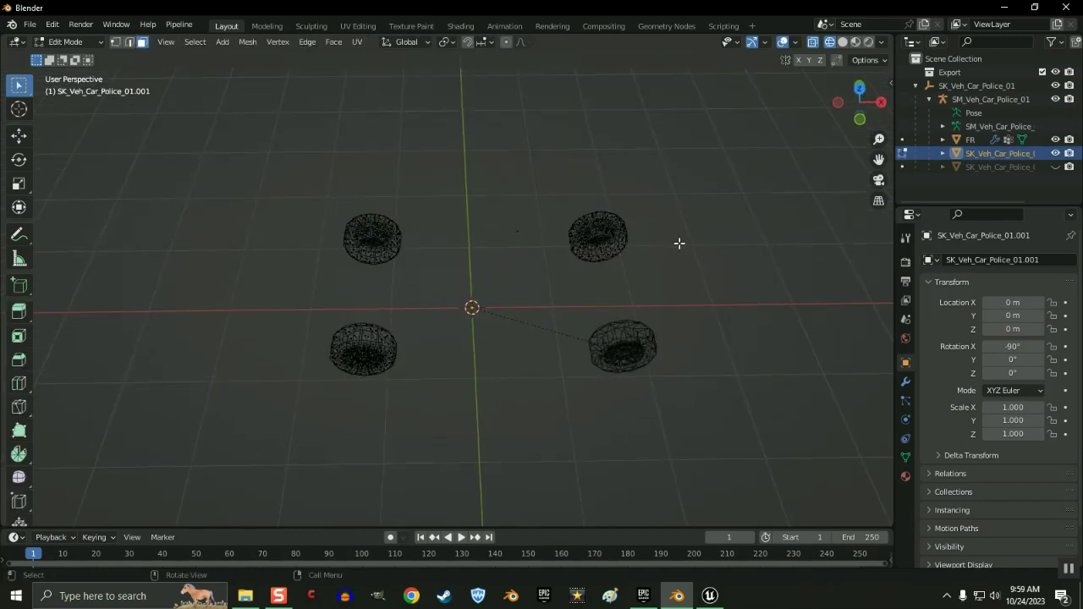
{"action": "key", "text": "c"}
{"action": "mouse_move", "coordinate": [643, 237]}
{"action": "left_mouse_down"}
{"action": "mouse_move", "coordinate": [604, 221]}
{"action": "mouse_move", "coordinate": [567, 236]}
{"action": "mouse_move", "coordinate": [619, 243]}
{"action": "mouse_move", "coordinate": [572, 237]}
{"action": "mouse_move", "coordinate": [620, 236]}
{"action": "mouse_move", "coordinate": [604, 219]}
{"action": "mouse_move", "coordinate": [590, 253]}
{"action": "mouse_move", "coordinate": [636, 244]}
{"action": "left_mouse_up"}
{"action": "right_click", "coordinate": [643, 244]}
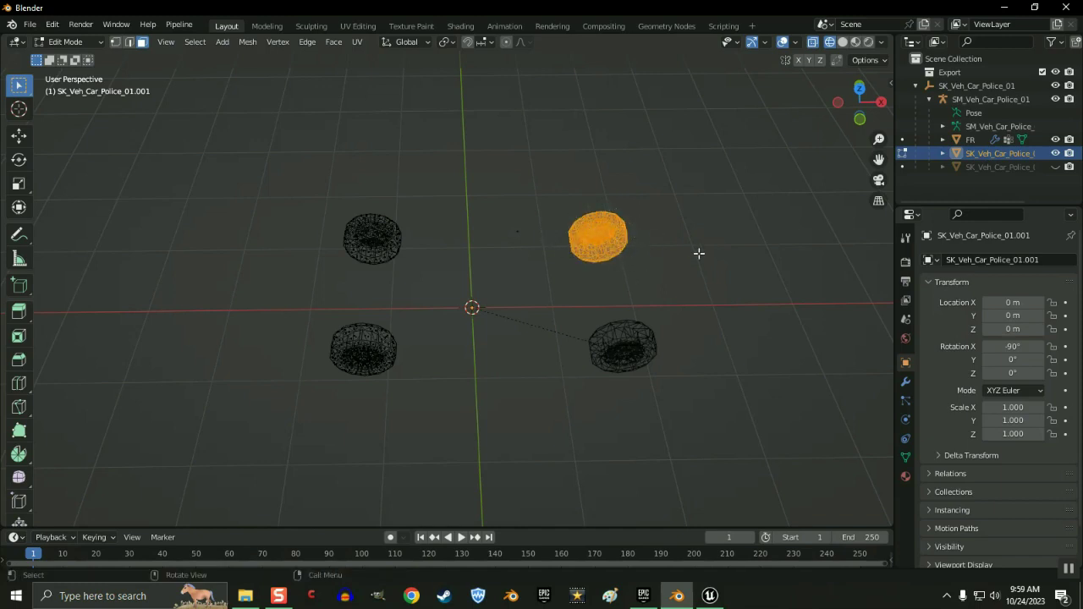
{"action": "key", "text": "p"}
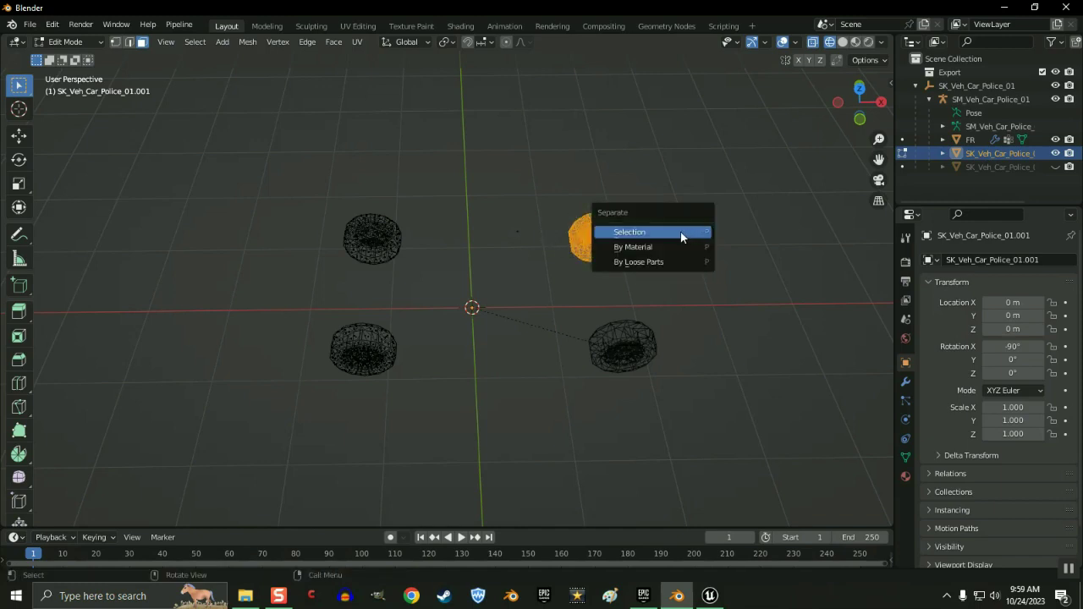
{"action": "left_click", "coordinate": [680, 232]}
{"action": "key", "text": "Tab"}
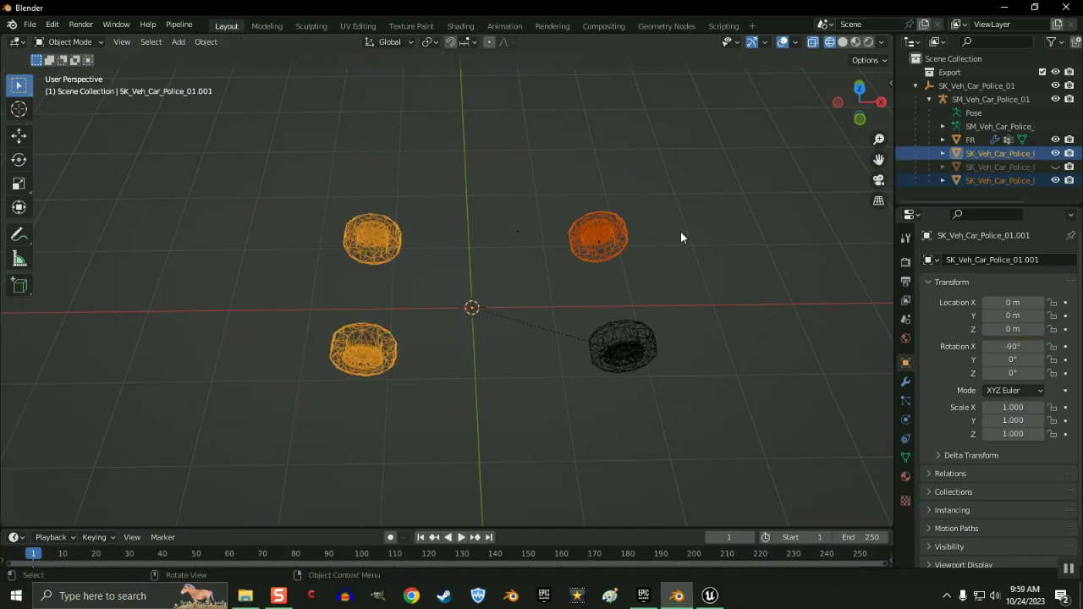
{"action": "left_click", "coordinate": [617, 239]}
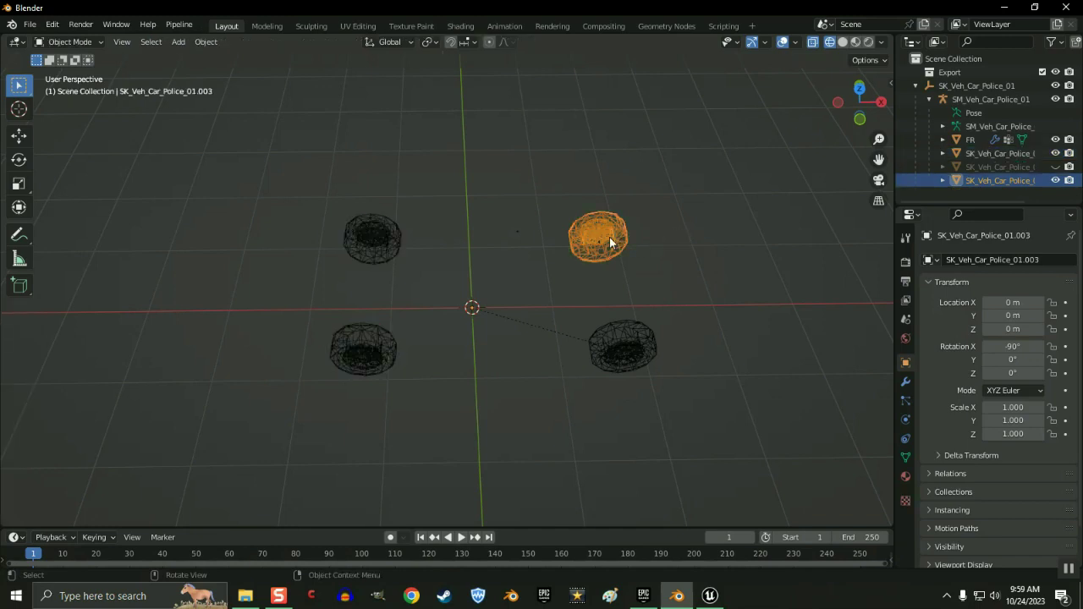
Step: Rename the new upper-right wheel object to FL
{"action": "double_click", "coordinate": [973, 179]}
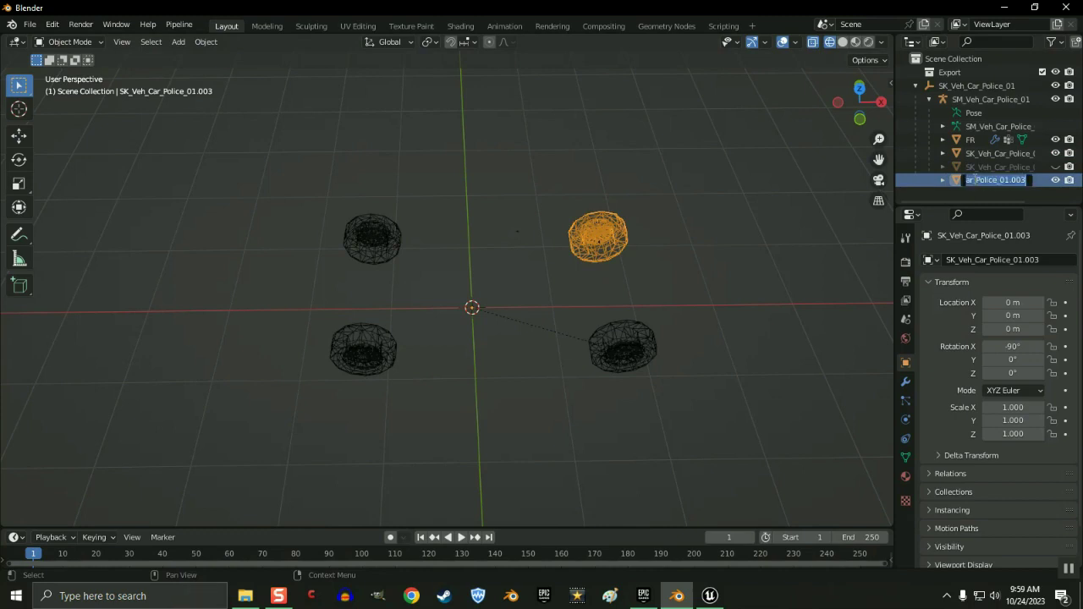
{"action": "type", "text": "FL"}
{"action": "key", "text": "Return"}
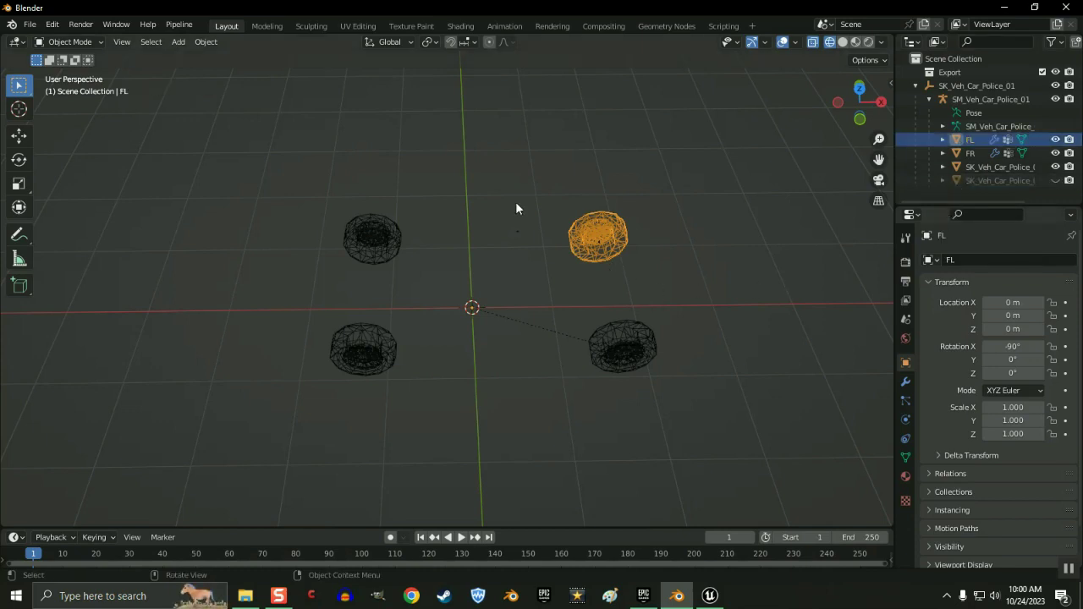
Step: Set FL's origin to its geometry at 163.23 m, 36.176 m, -89.213 m
{"action": "left_click", "coordinate": [201, 42]}
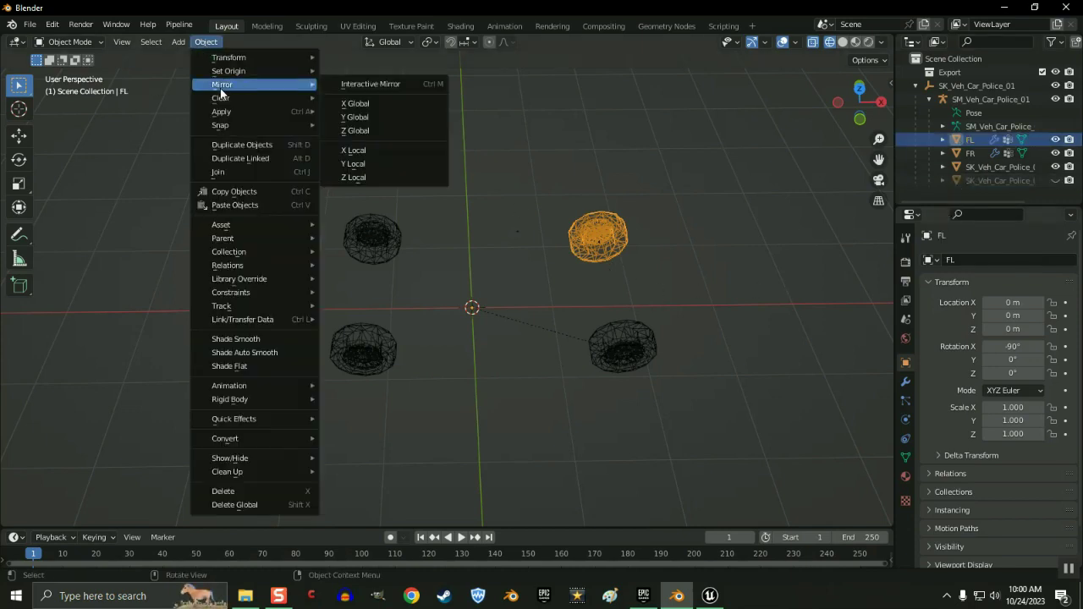
{"action": "mouse_move", "coordinate": [254, 71]}
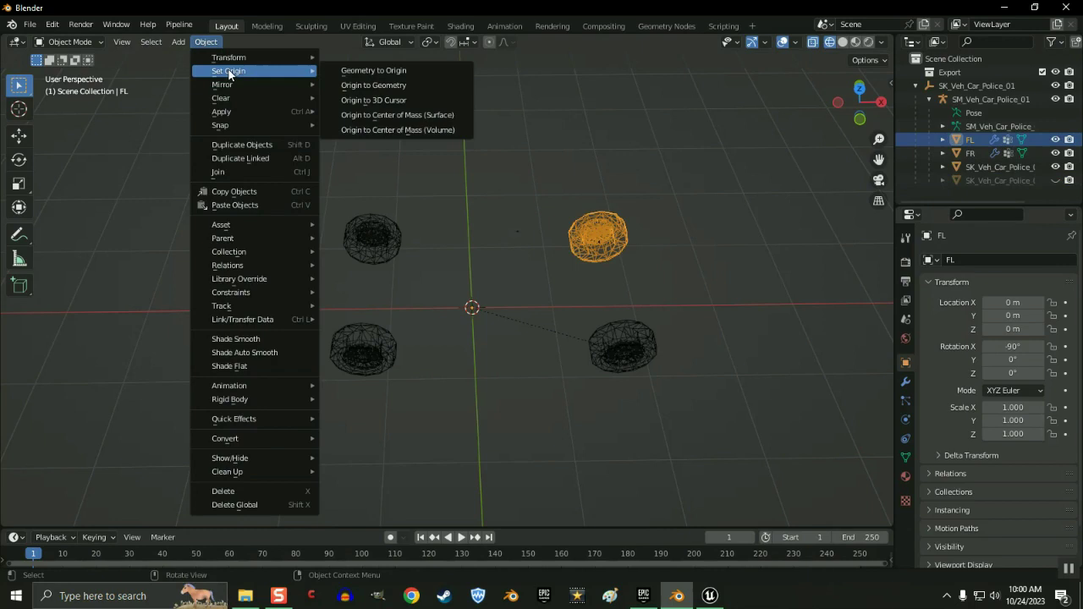
{"action": "left_click", "coordinate": [378, 86]}
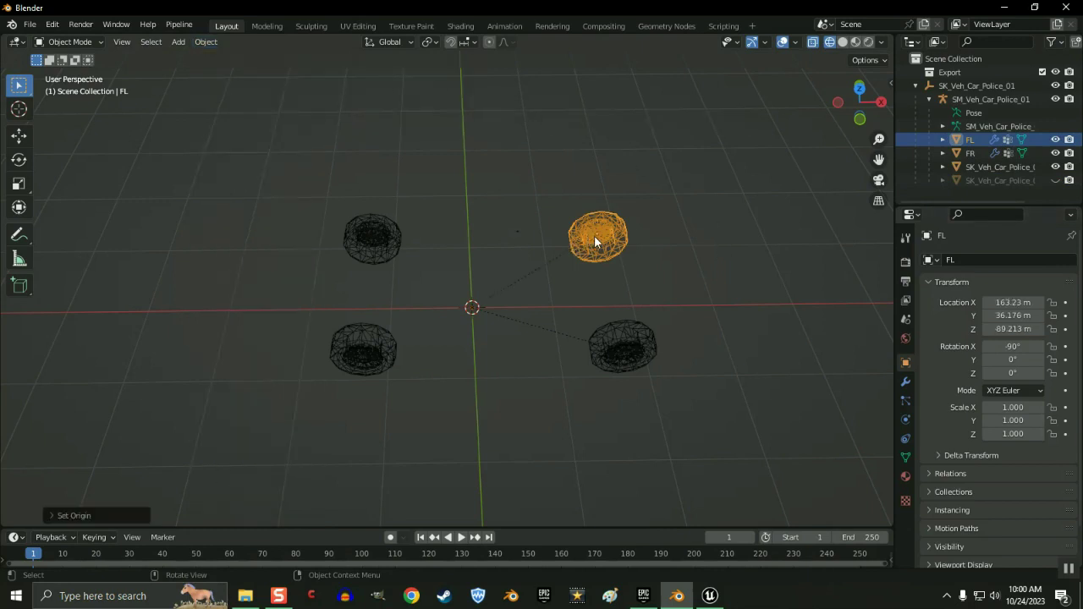
{"action": "left_click", "coordinate": [633, 359]}
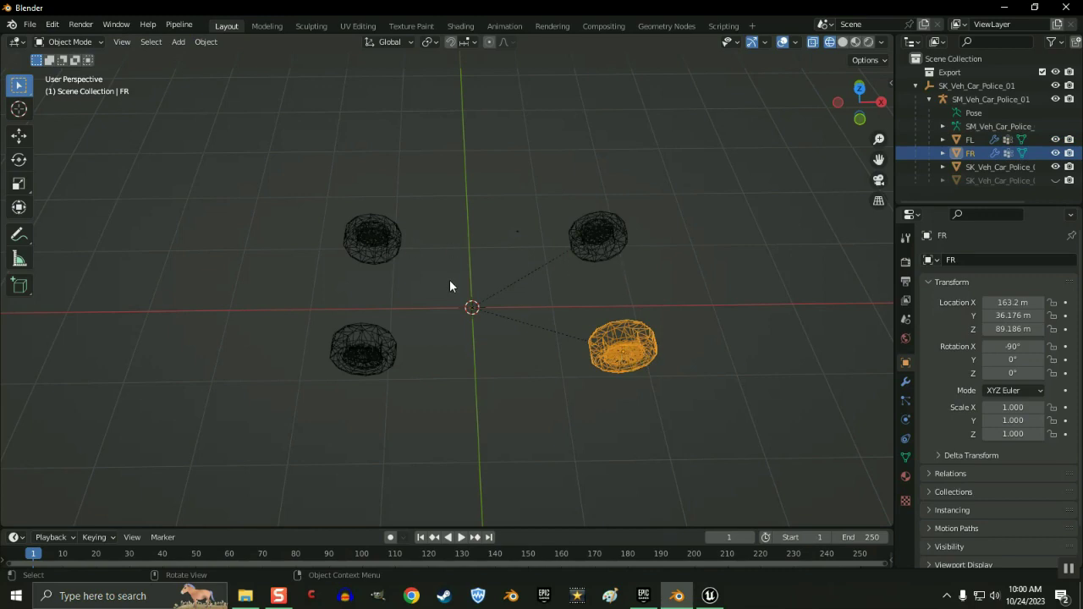
Step: Inspect a wheel bone of the SM_Veh_Car_Police_01 armature in Edit Mode
{"action": "left_click", "coordinate": [371, 241]}
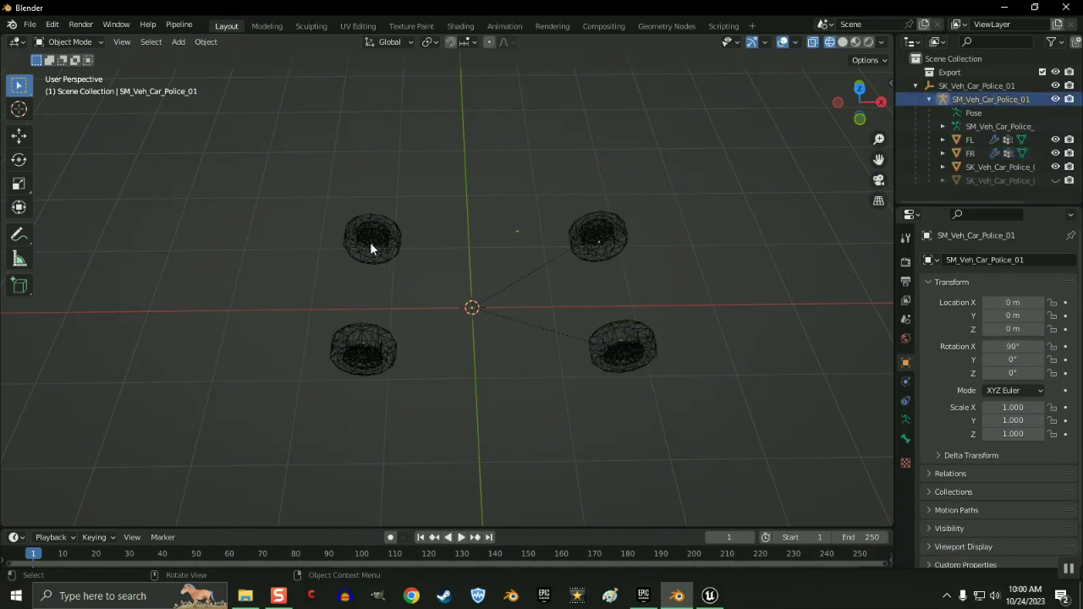
{"action": "key", "text": "Tab"}
{"action": "left_click", "coordinate": [371, 241]}
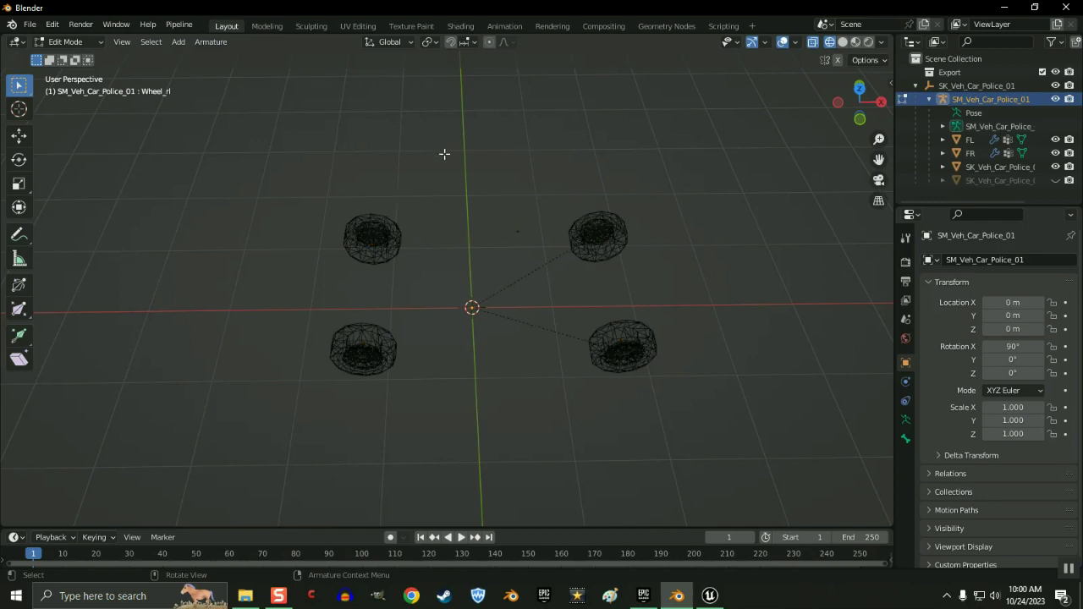
{"action": "key", "text": "Tab"}
Step: Circle-select the upper-left wheel in the left-wheels object and separate it into its own object
{"action": "left_click", "coordinate": [371, 233]}
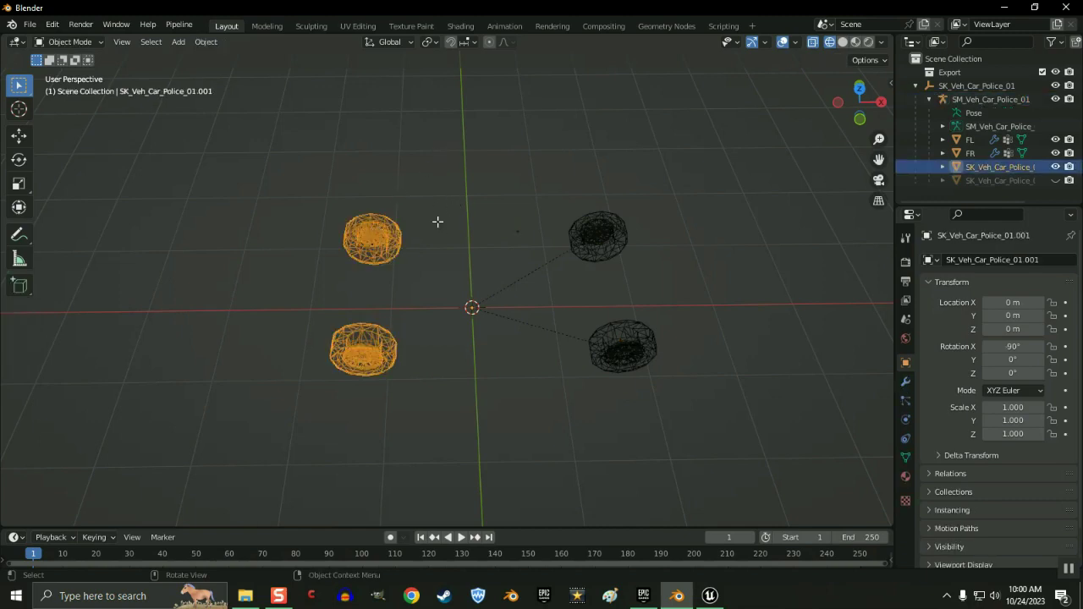
{"action": "key", "text": "Tab"}
{"action": "key", "text": "c"}
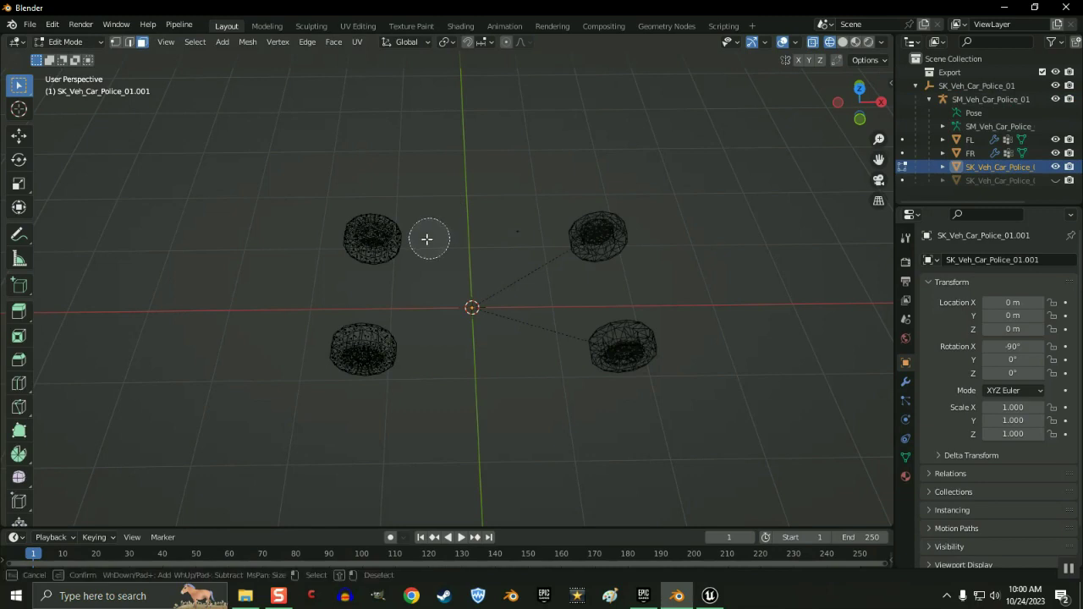
{"action": "mouse_move", "coordinate": [426, 239]}
{"action": "left_mouse_down"}
{"action": "mouse_move", "coordinate": [360, 229]}
{"action": "mouse_move", "coordinate": [386, 234]}
{"action": "left_mouse_up"}
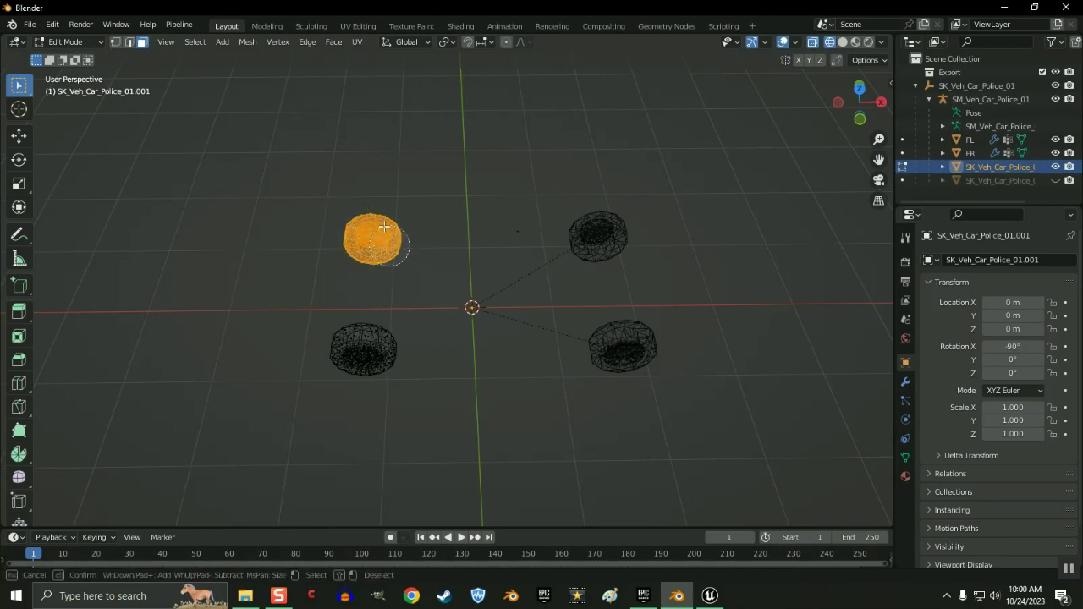
{"action": "right_click", "coordinate": [430, 221]}
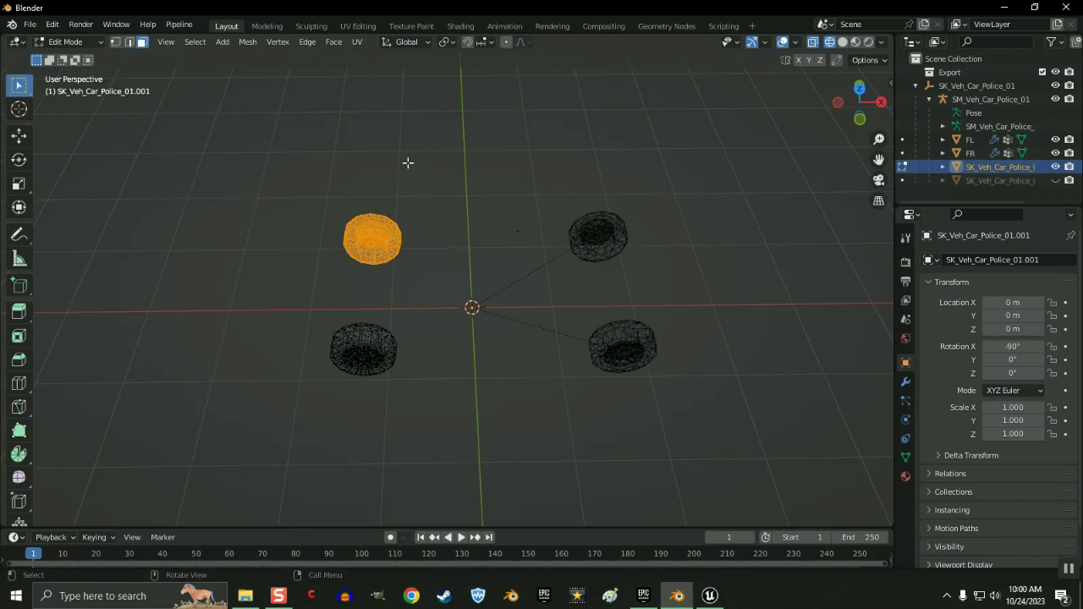
{"action": "key", "text": "p"}
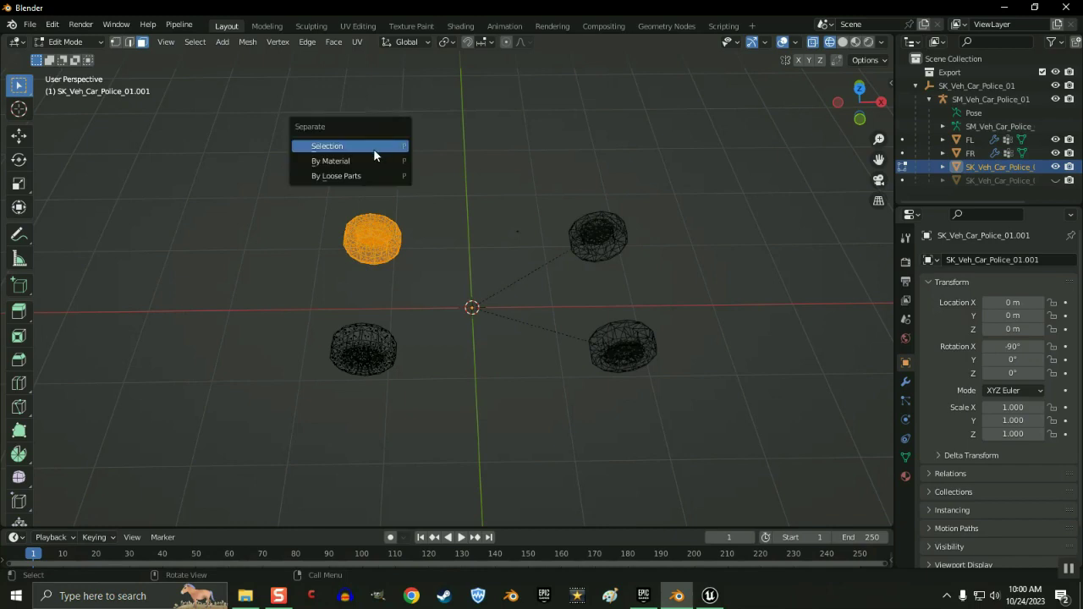
{"action": "left_click", "coordinate": [373, 145]}
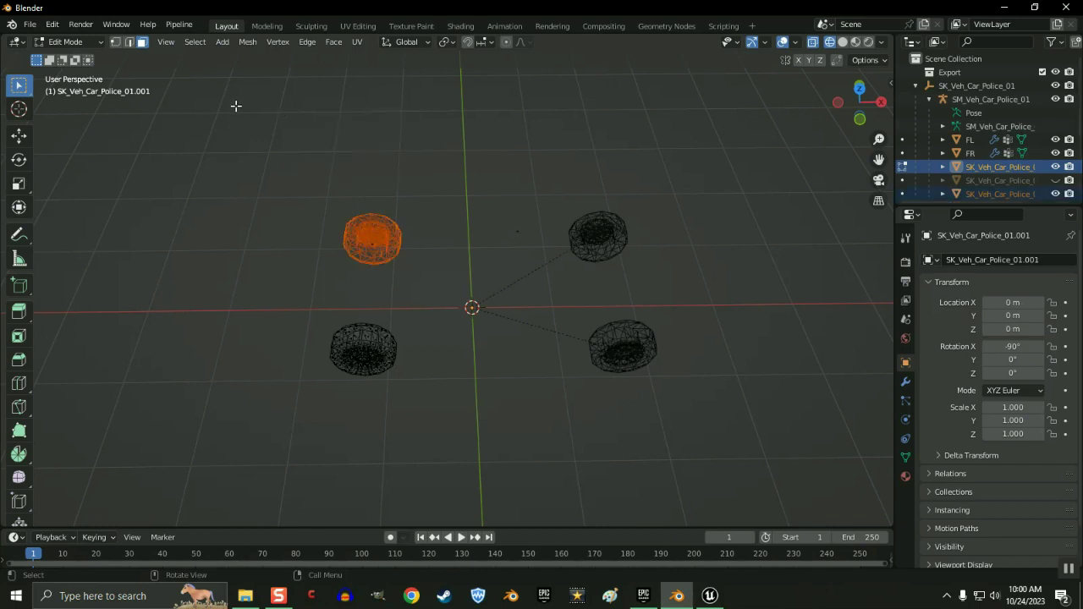
{"action": "key", "text": "Tab"}
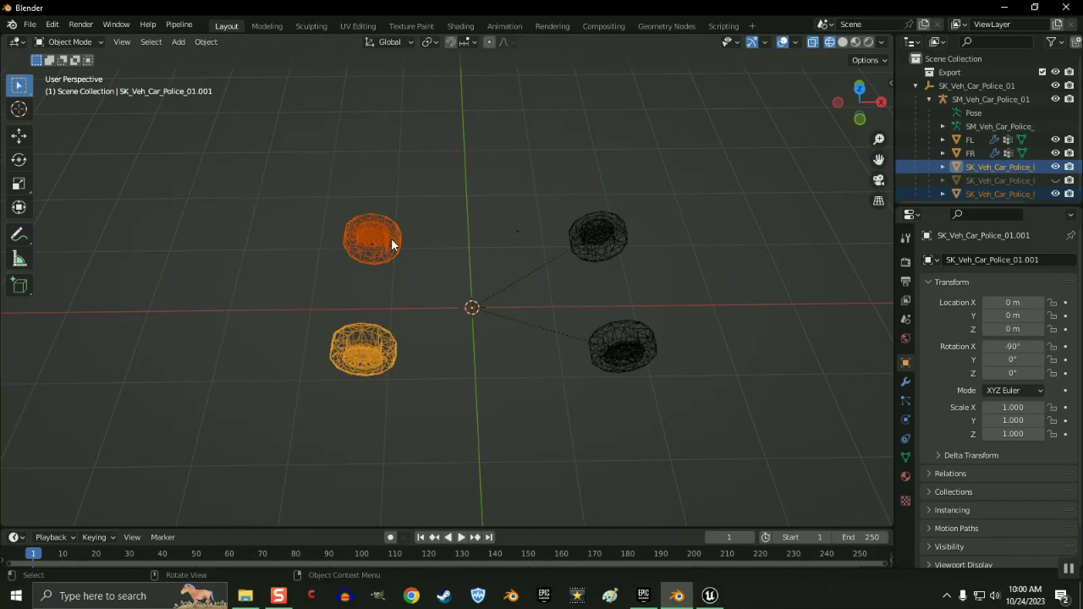
{"action": "left_click", "coordinate": [367, 234]}
Step: Set the upper-left wheel's origin to its geometry at -124.98 m, 36.172 m, -89.213 m
{"action": "left_click", "coordinate": [206, 41]}
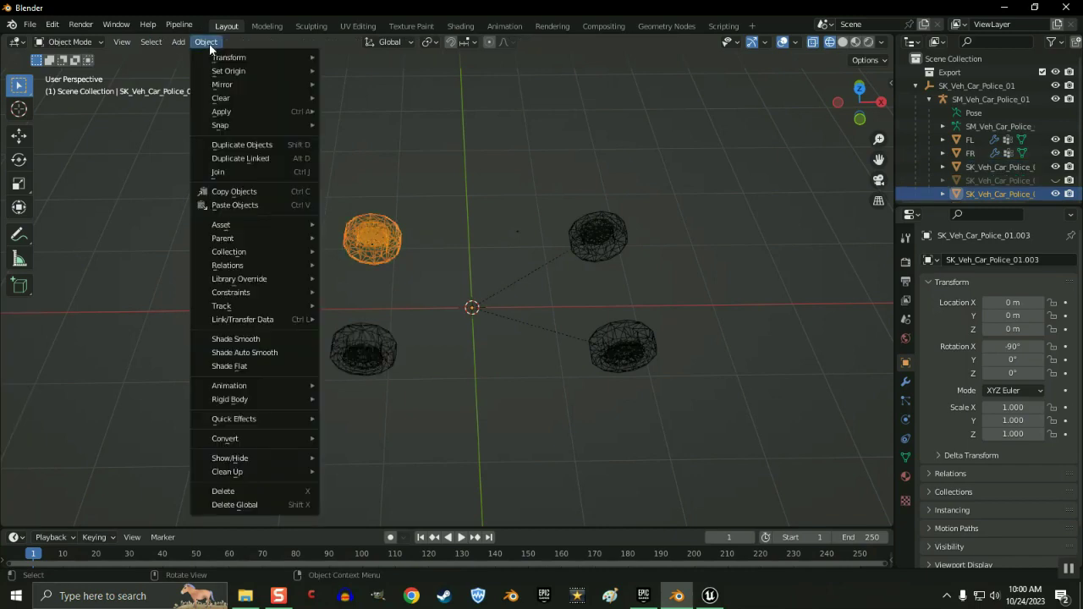
{"action": "mouse_move", "coordinate": [221, 71]}
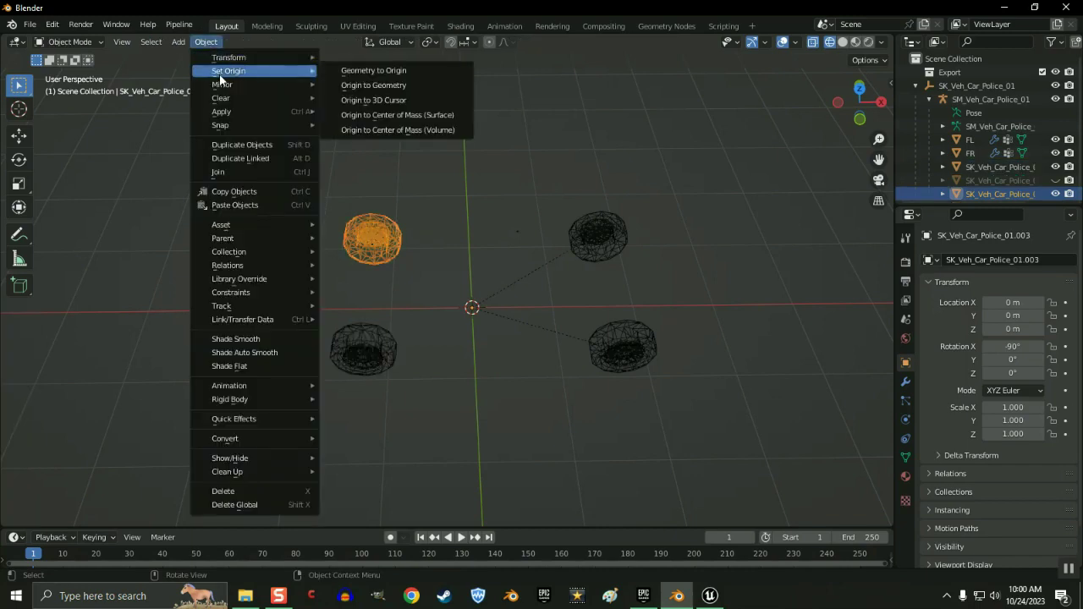
{"action": "left_click", "coordinate": [348, 84]}
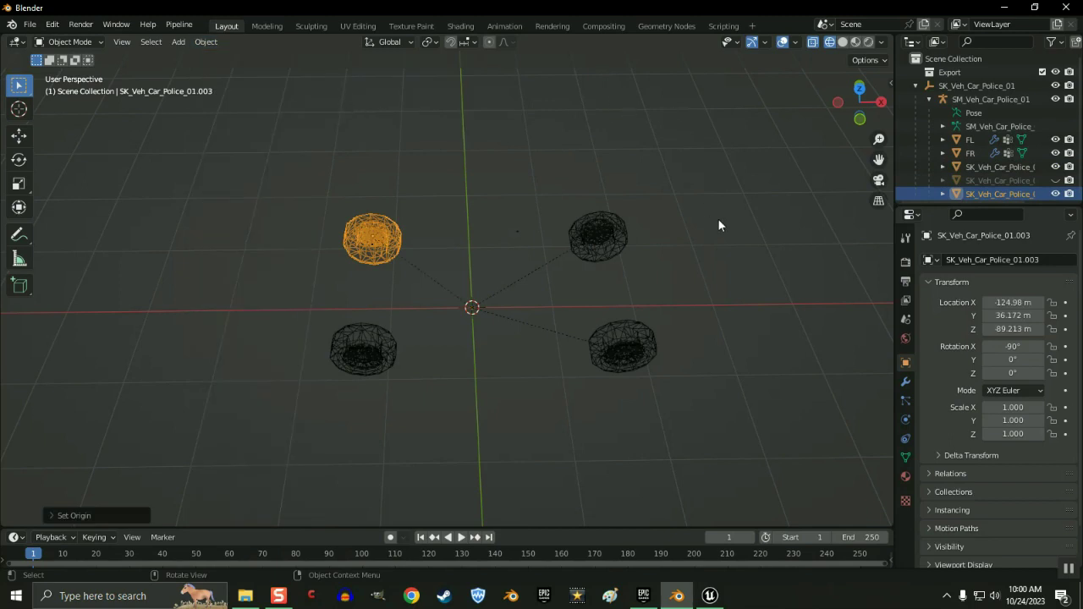
Step: Rename the SK_Veh_Car_Police_01.003 wheel to RL
{"action": "double_click", "coordinate": [973, 193]}
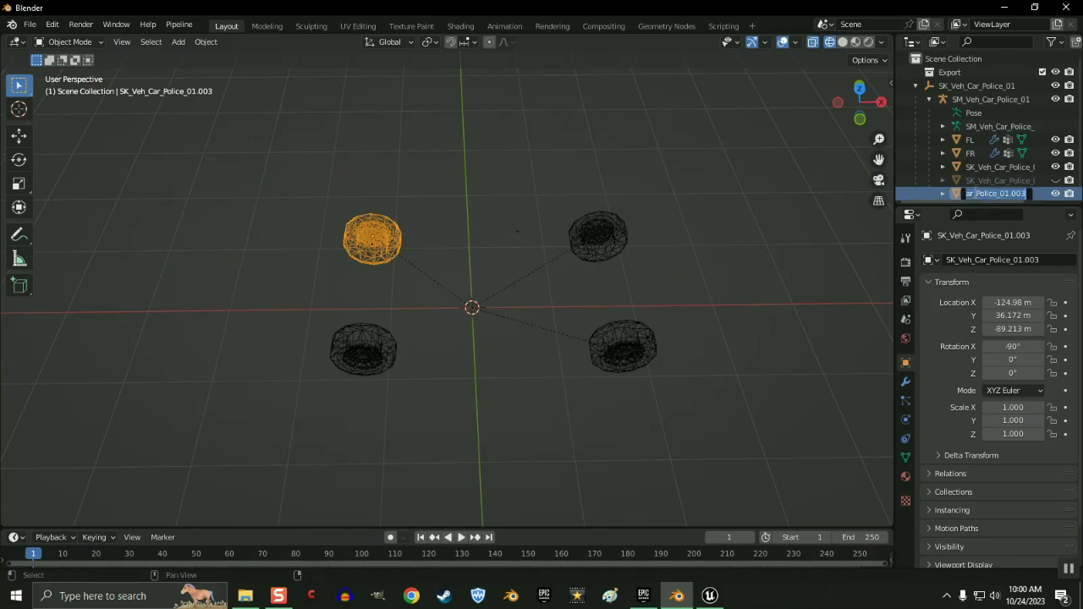
{"action": "type", "text": "RL"}
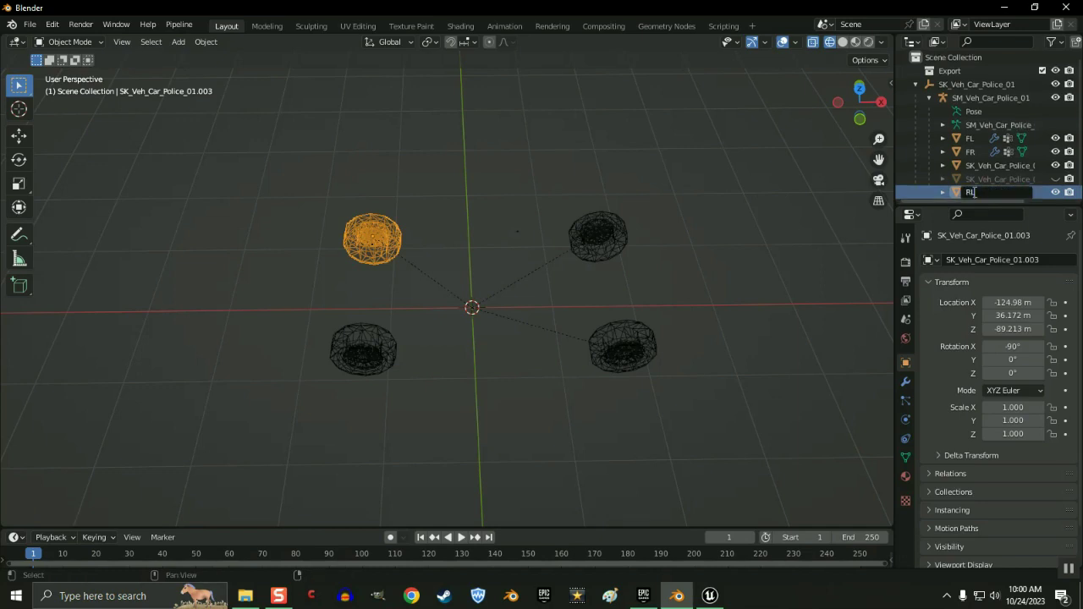
{"action": "key", "text": "Return"}
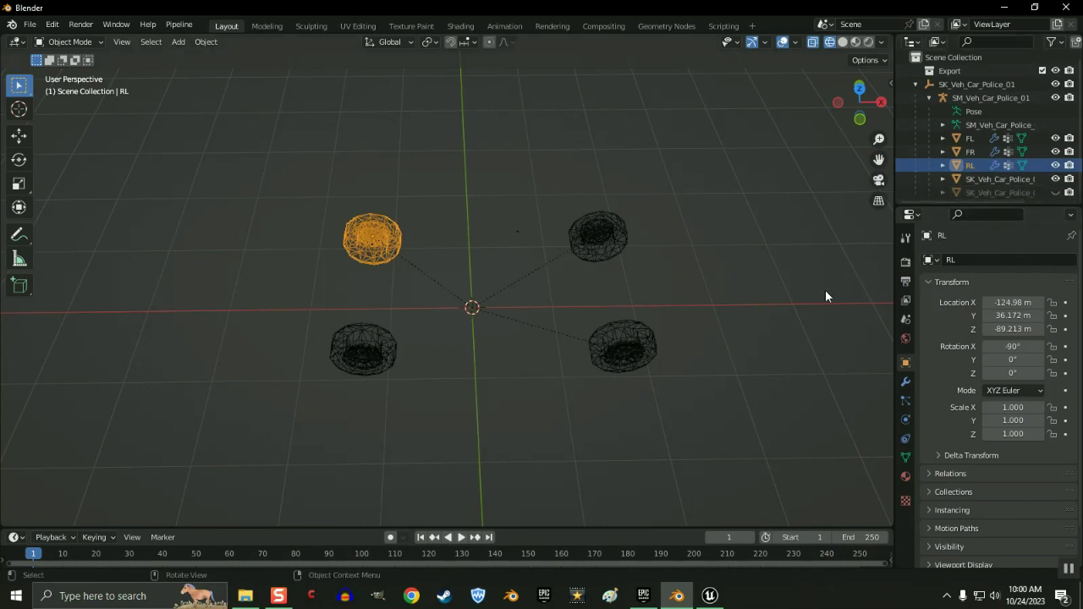
{"action": "left_click", "coordinate": [362, 359]}
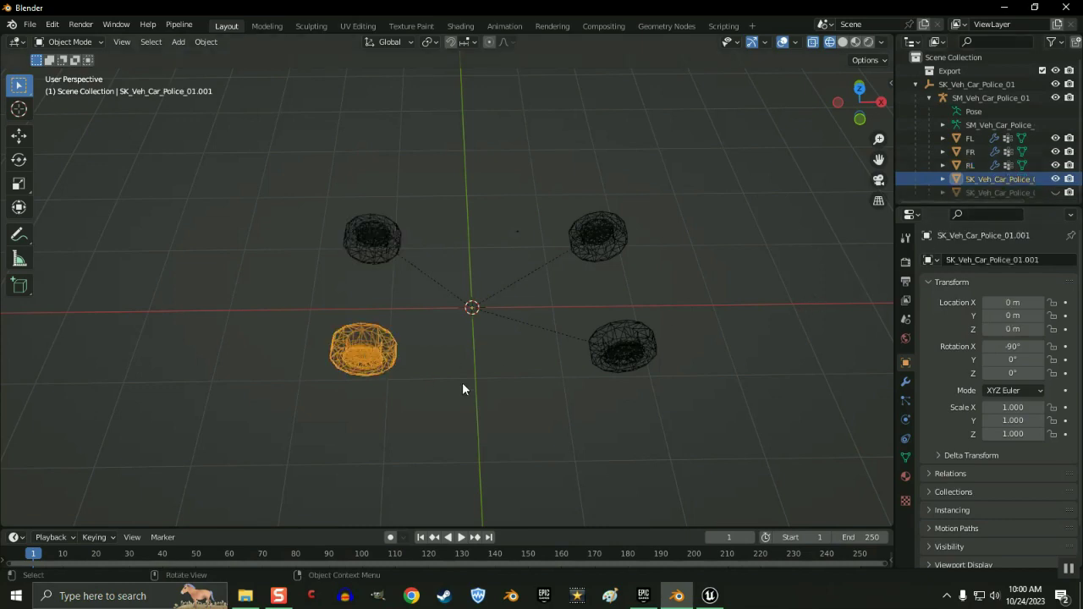
Step: Set the lower-left wheel's origin to its geometry at -125.01 m, 36.144 m, 89.158 m
{"action": "left_click", "coordinate": [204, 41]}
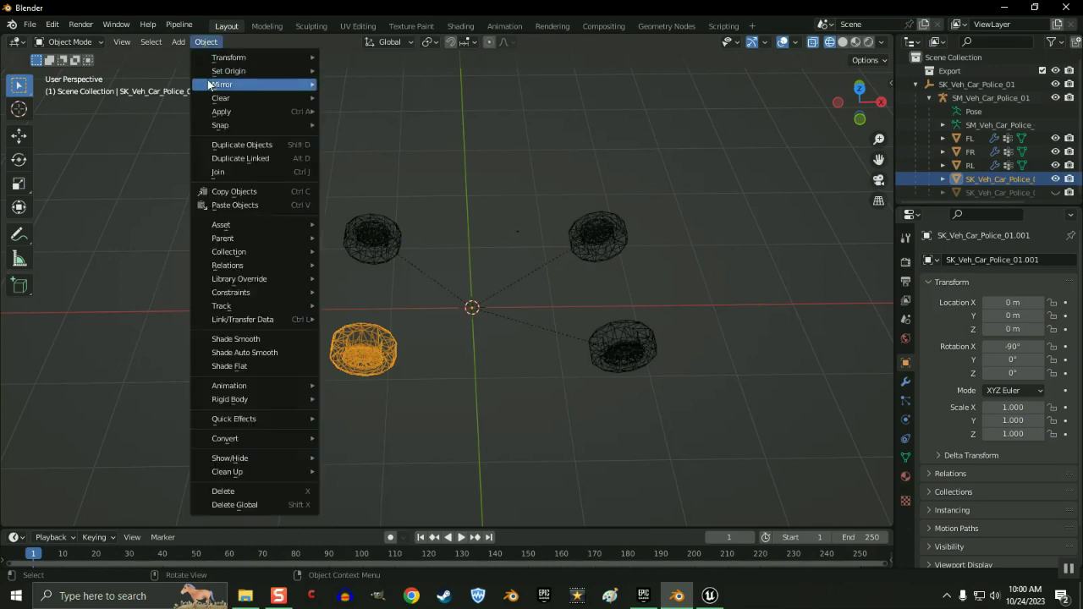
{"action": "mouse_move", "coordinate": [241, 71]}
{"action": "left_click", "coordinate": [343, 85]}
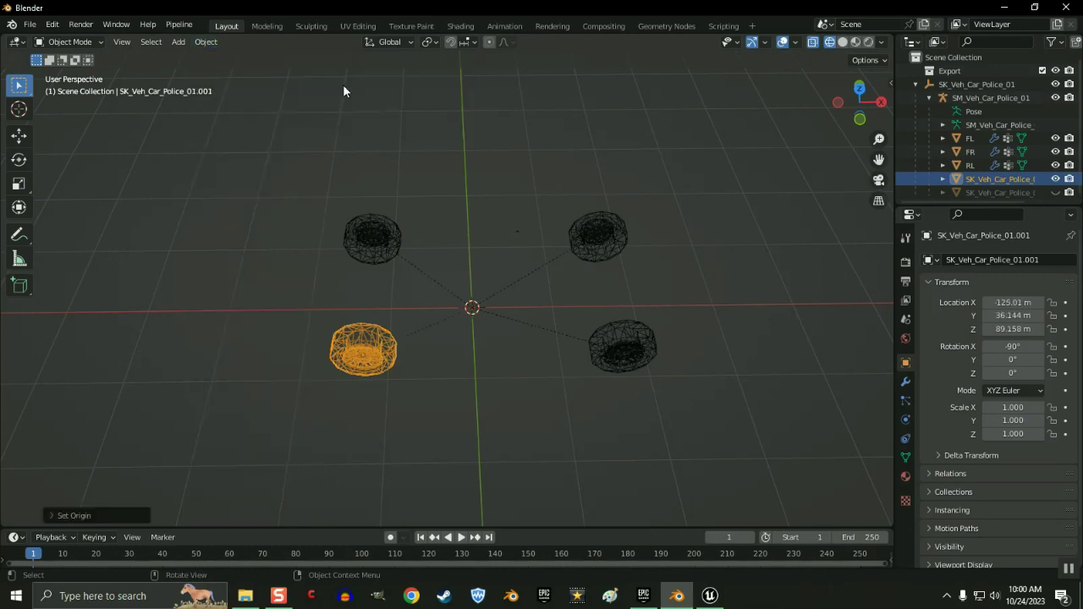
Step: Rename the SK_Veh_Car_Police_01.001 wheel to RR
{"action": "double_click", "coordinate": [969, 179]}
{"action": "type", "text": "R"}
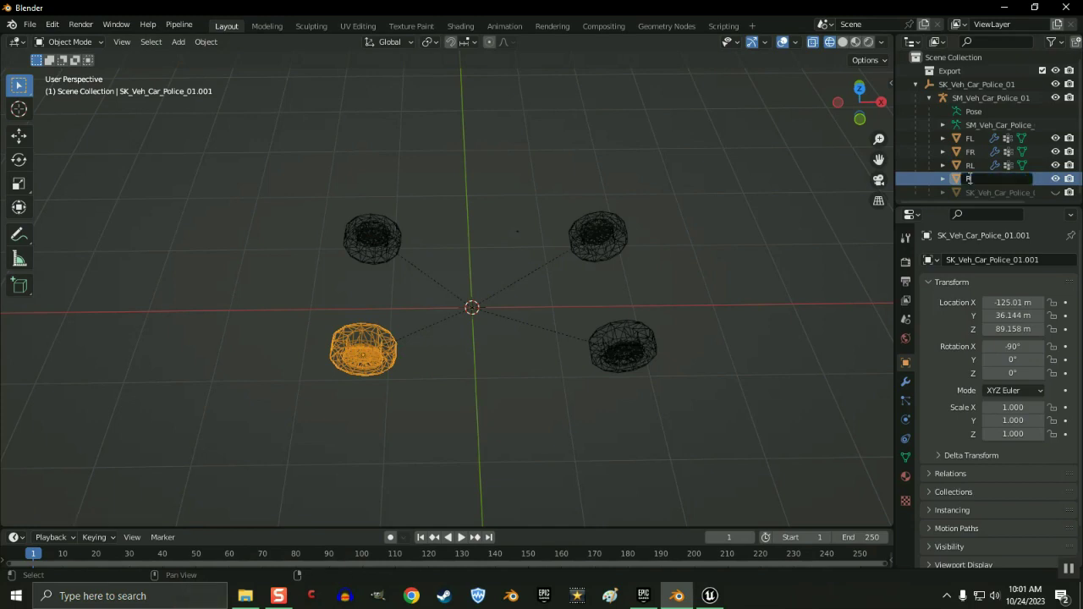
{"action": "type", "text": "R"}
{"action": "key", "text": "Return"}
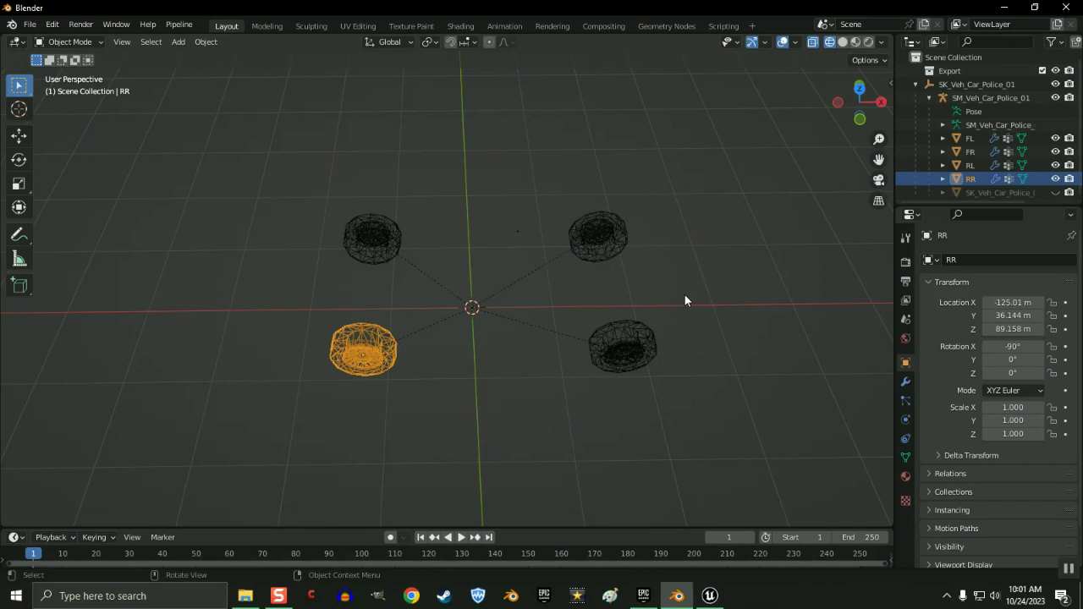
{"action": "key", "text": "Tab"}
Step: Switch to solid shading and view all four wheels from a level angle
{"action": "left_click", "coordinate": [842, 41]}
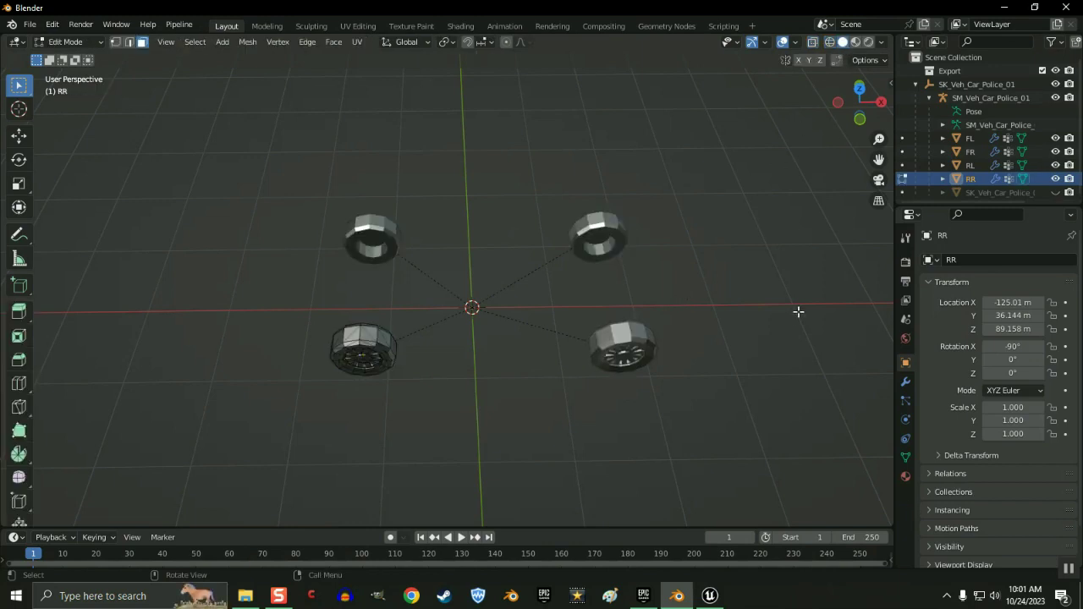
{"action": "middle_click_drag", "start_coordinate": [797, 310], "coordinate": [703, 295]}
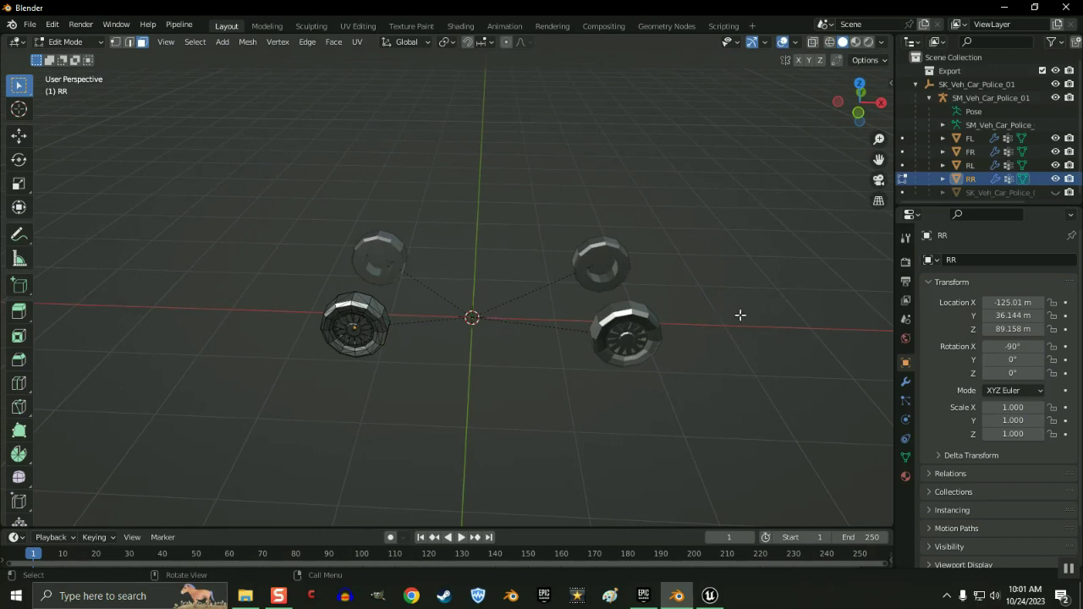
{"action": "middle_click_drag", "start_coordinate": [747, 326], "coordinate": [743, 286]}
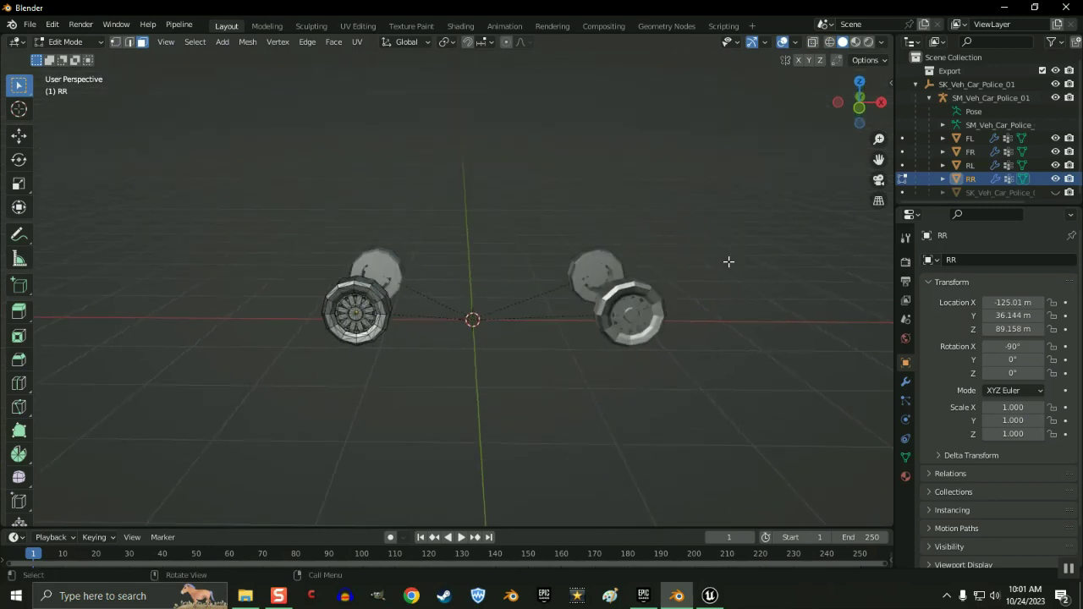
{"action": "key", "text": "alt+h"}
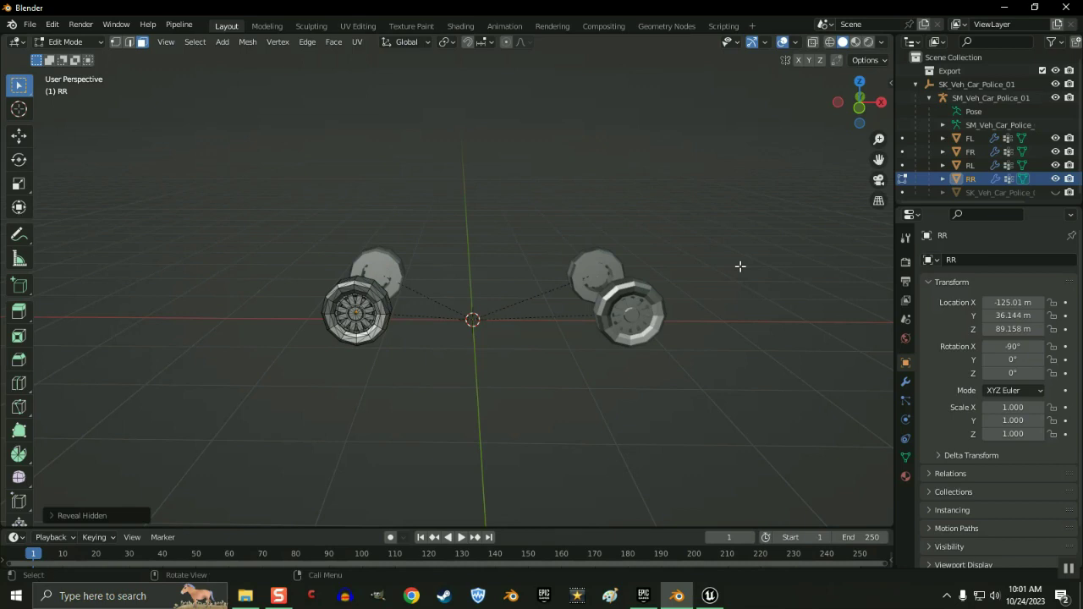
{"action": "key", "text": "Tab"}
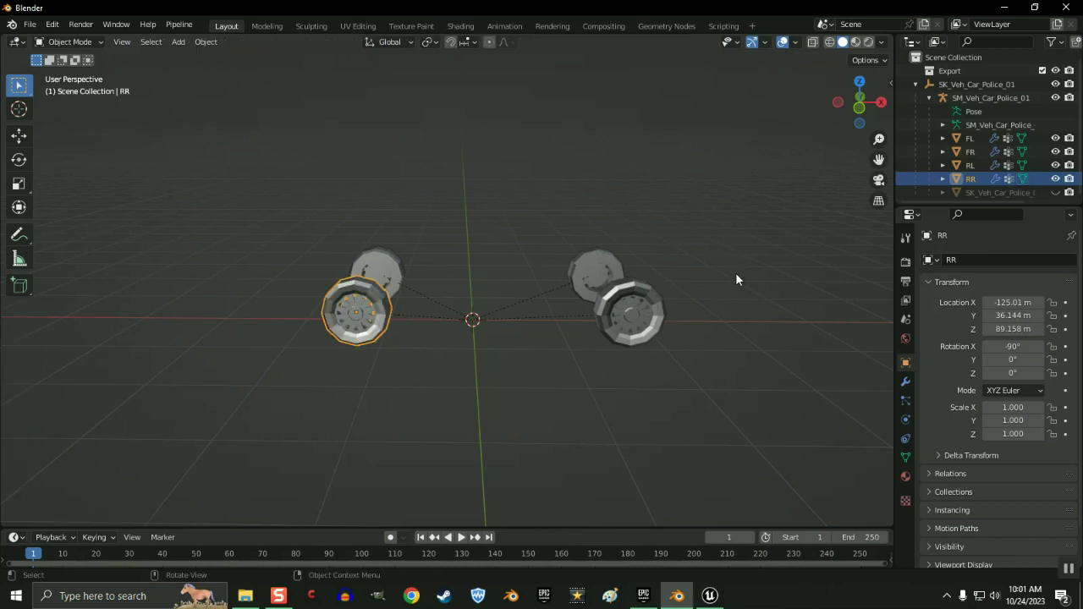
Step: Unhide the car body with Alt+H and select every part of the car
{"action": "key", "text": "alt+h"}
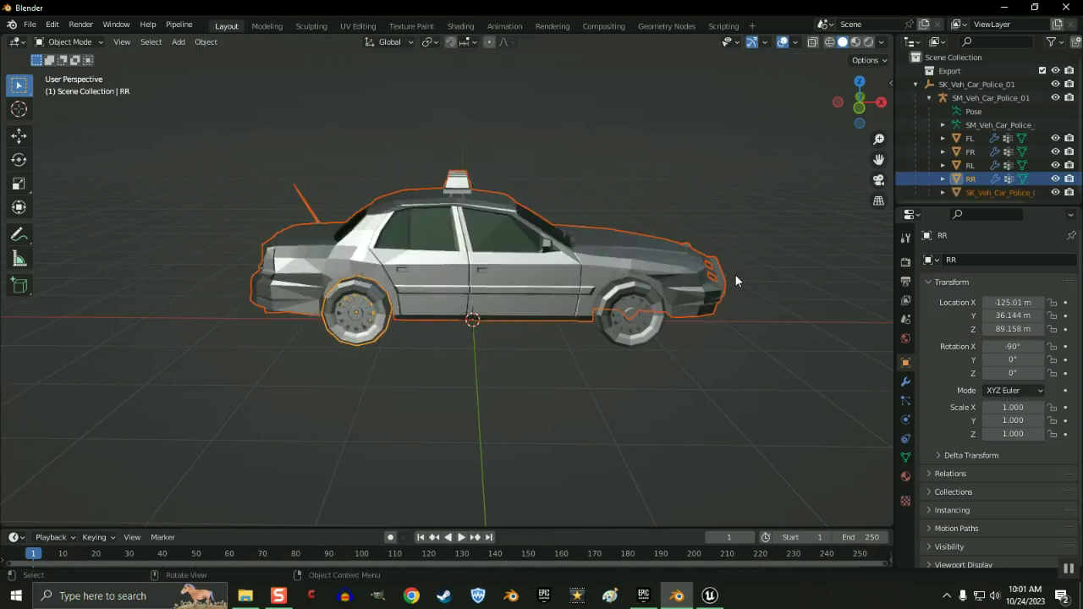
{"action": "key", "text": "a"}
{"action": "middle_click_drag", "start_coordinate": [720, 343], "coordinate": [712, 394]}
{"action": "key", "text": "alt+a"}
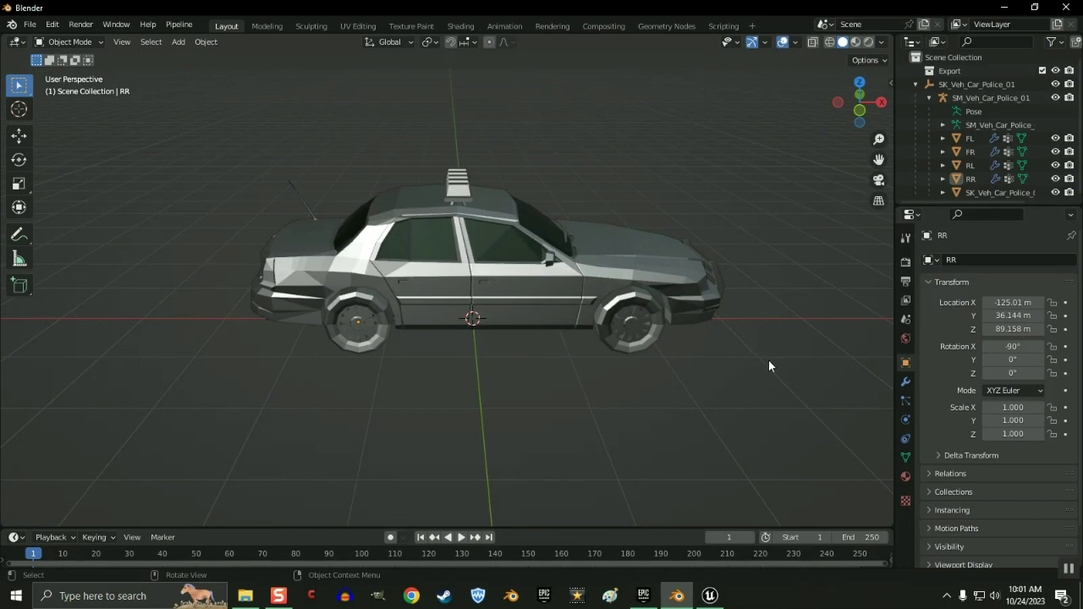
{"action": "key", "text": "a"}
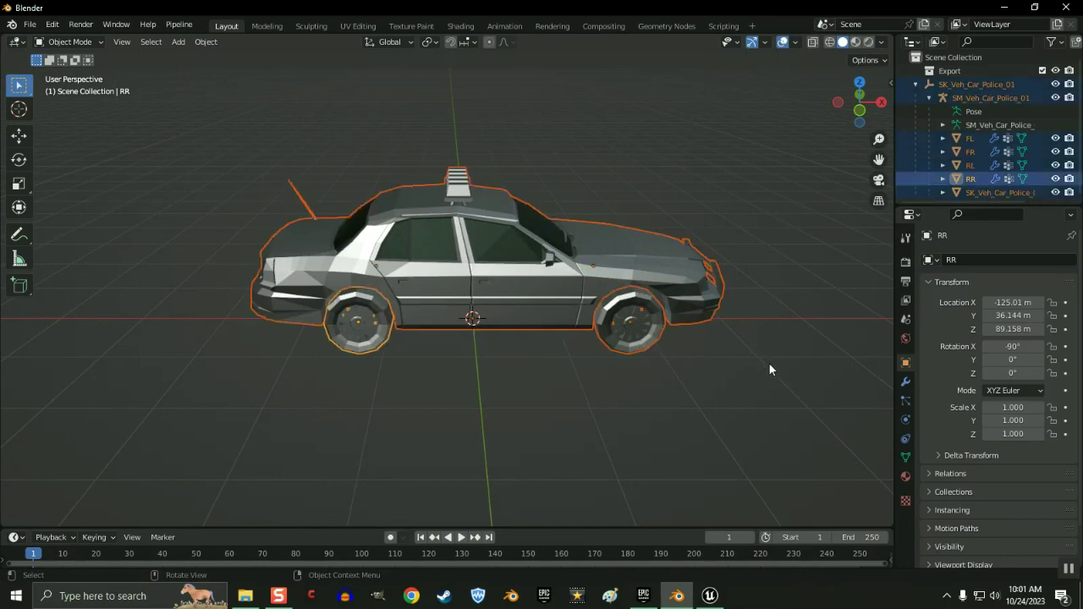
{"action": "middle_click_drag", "start_coordinate": [769, 369], "coordinate": [770, 327]}
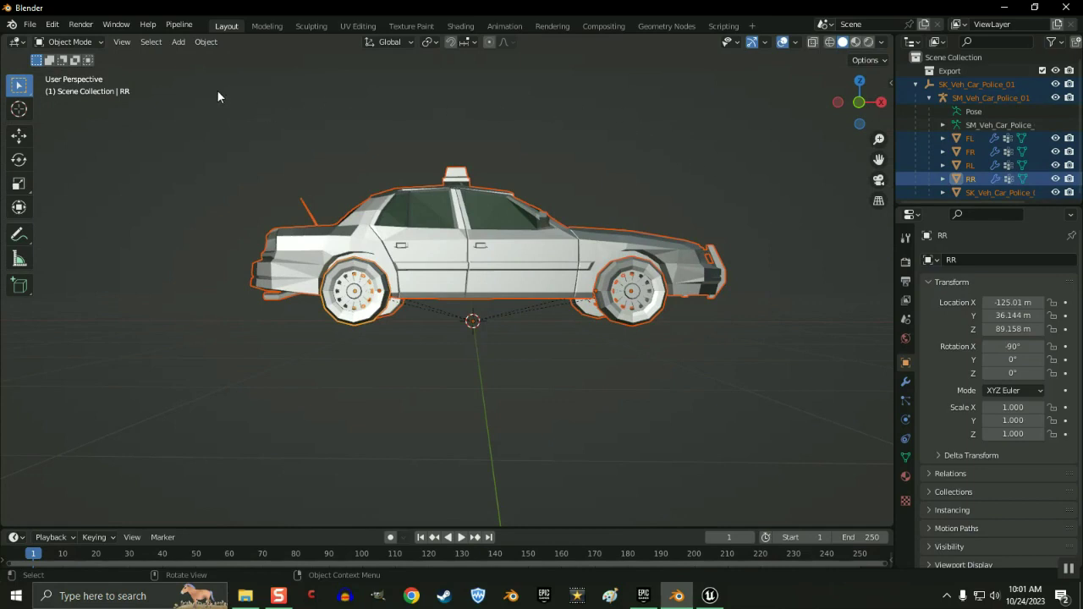
{"action": "middle_click_drag", "start_coordinate": [614, 194], "coordinate": [651, 232]}
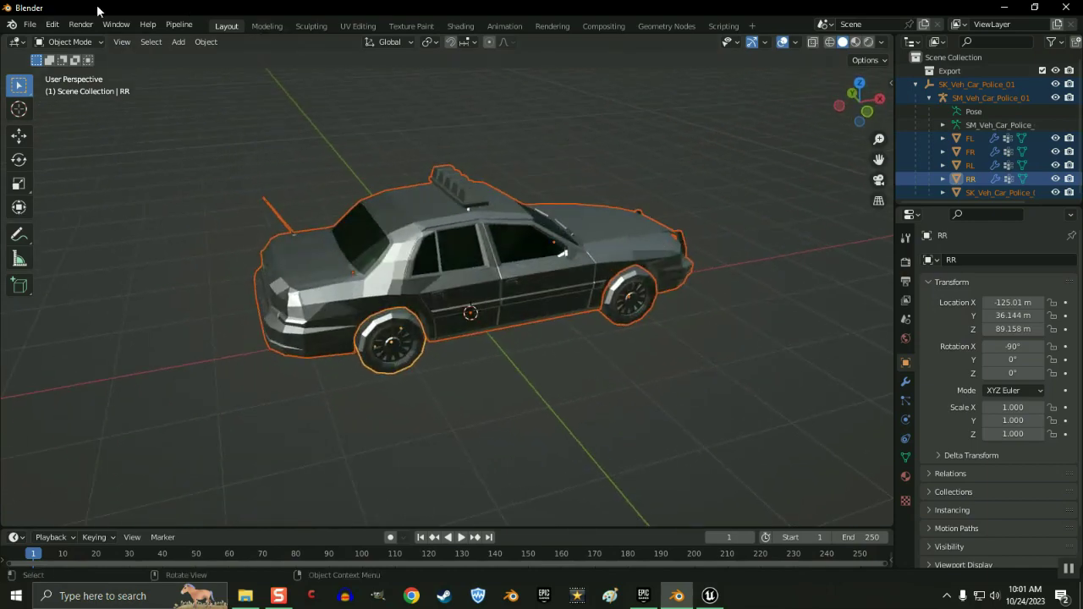
Step: Start an FBX export limited to selected Armature and Mesh objects
{"action": "left_click", "coordinate": [30, 25]}
{"action": "mouse_move", "coordinate": [85, 207]}
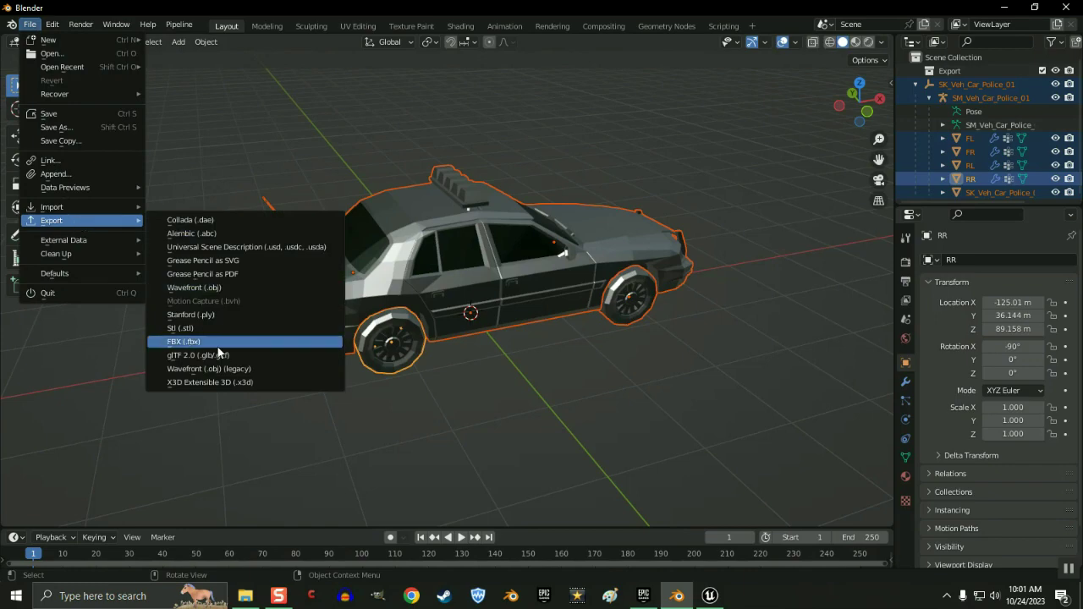
{"action": "left_click", "coordinate": [218, 344]}
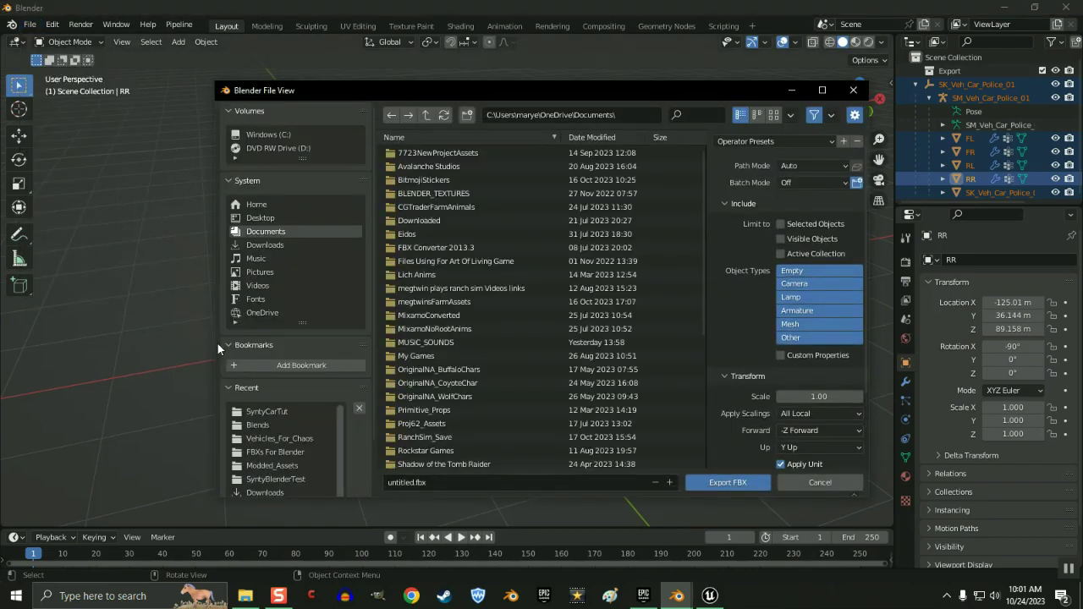
{"action": "left_click", "coordinate": [798, 326]}
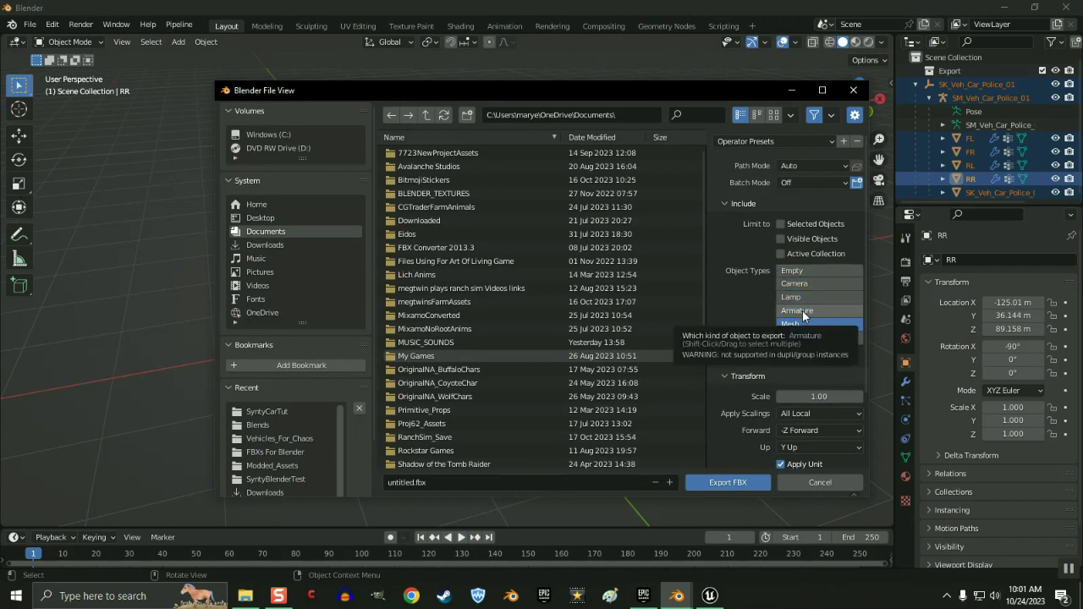
{"action": "left_click", "coordinate": [801, 311], "text": "shift"}
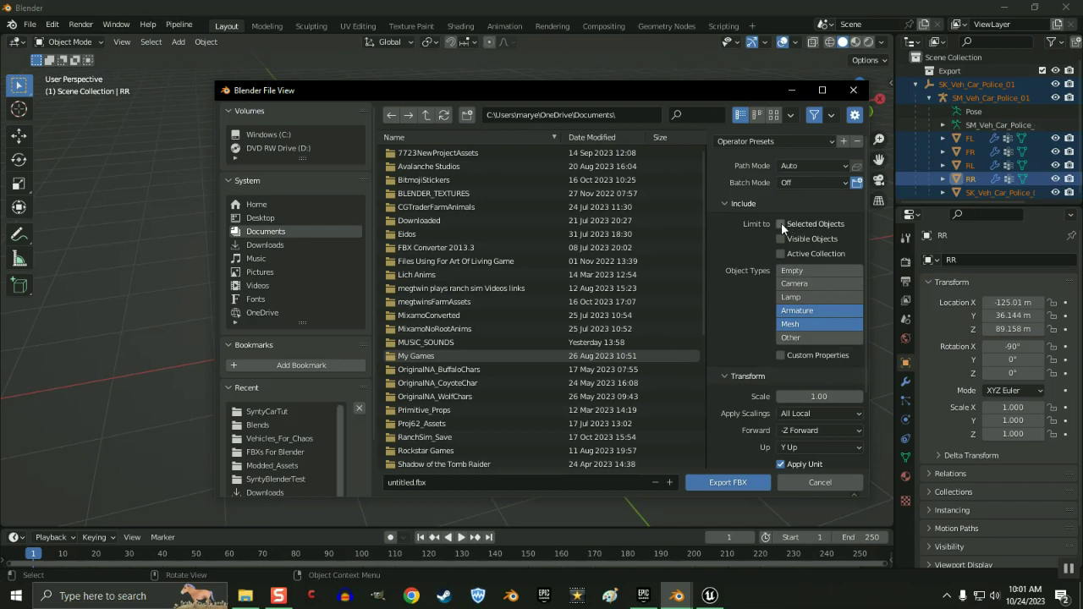
{"action": "left_click", "coordinate": [780, 223]}
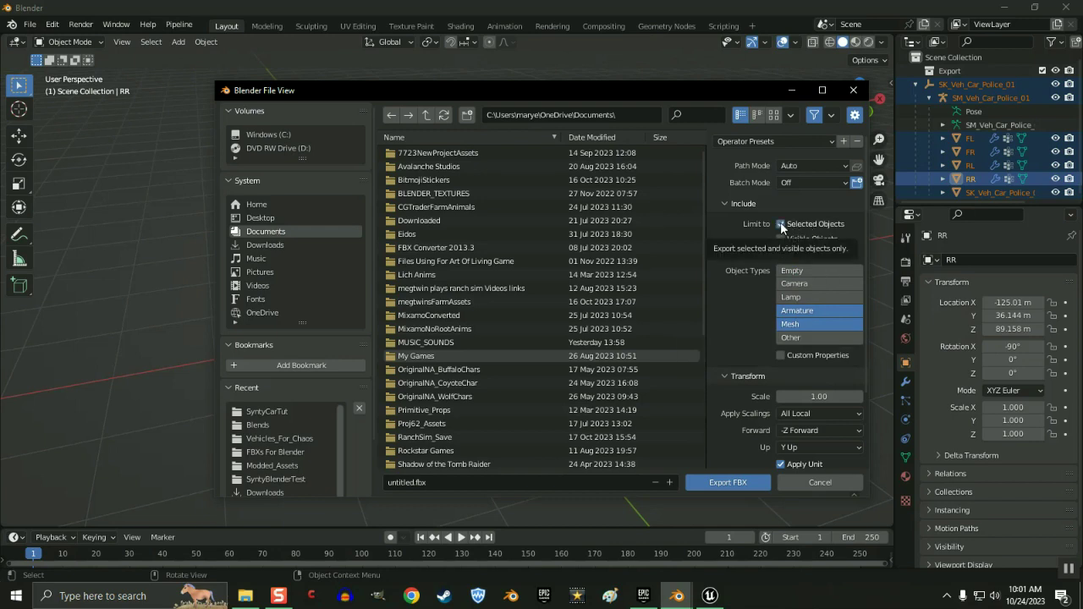
Step: Set the FBX Geometry smoothing option to Face
{"action": "scroll", "coordinate": [733, 399], "scroll_direction": "down", "scroll_amount": 3}
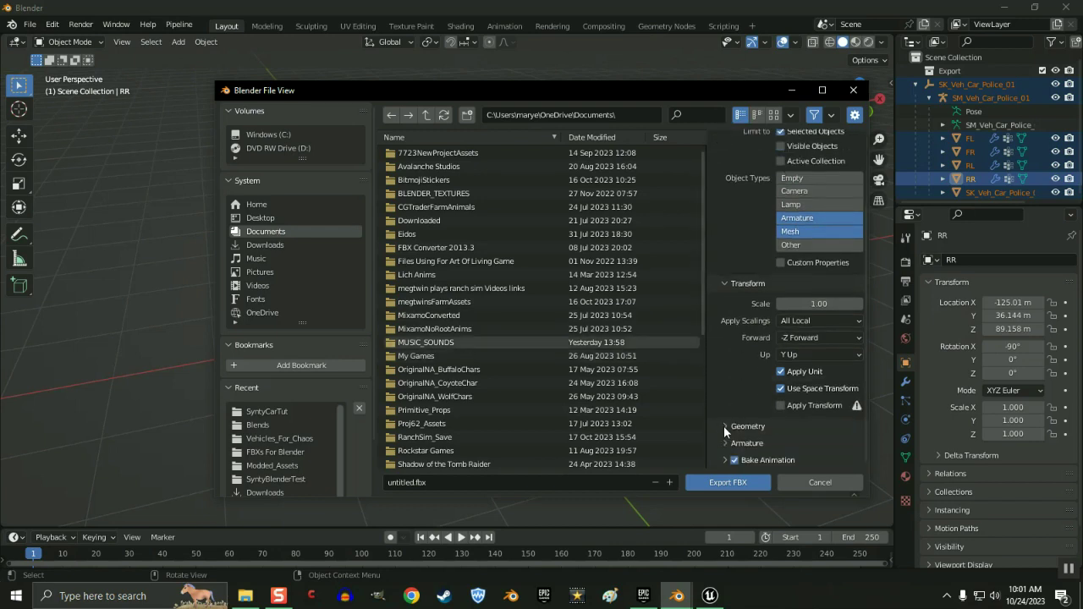
{"action": "left_click", "coordinate": [724, 425]}
{"action": "scroll", "coordinate": [751, 416], "scroll_direction": "down", "scroll_amount": 2}
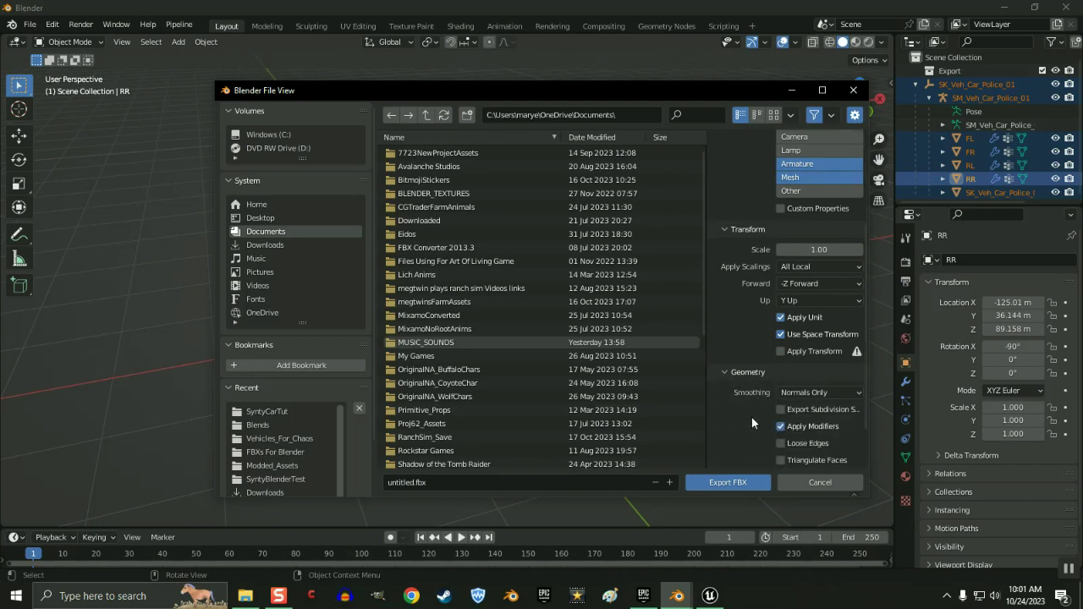
{"action": "scroll", "coordinate": [750, 410], "scroll_direction": "down", "scroll_amount": 2}
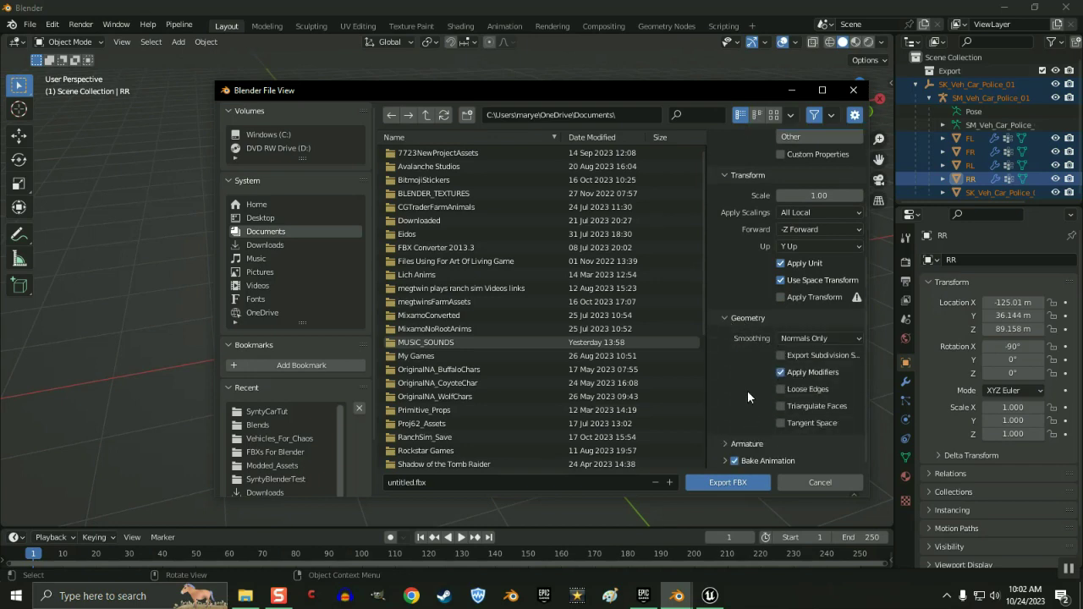
{"action": "left_click", "coordinate": [809, 338]}
{"action": "left_click", "coordinate": [795, 370]}
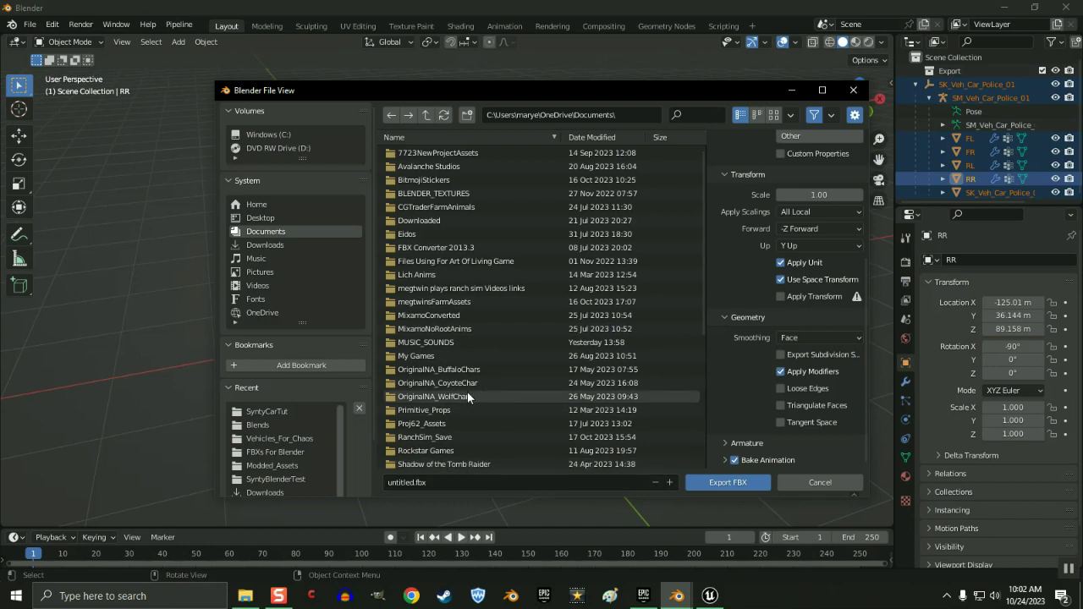
Step: Choose the SyntyCarTut folder, rename untitled.fbx to PoliceCar.fbx, and export it
{"action": "scroll", "coordinate": [467, 396], "scroll_direction": "down", "scroll_amount": 6}
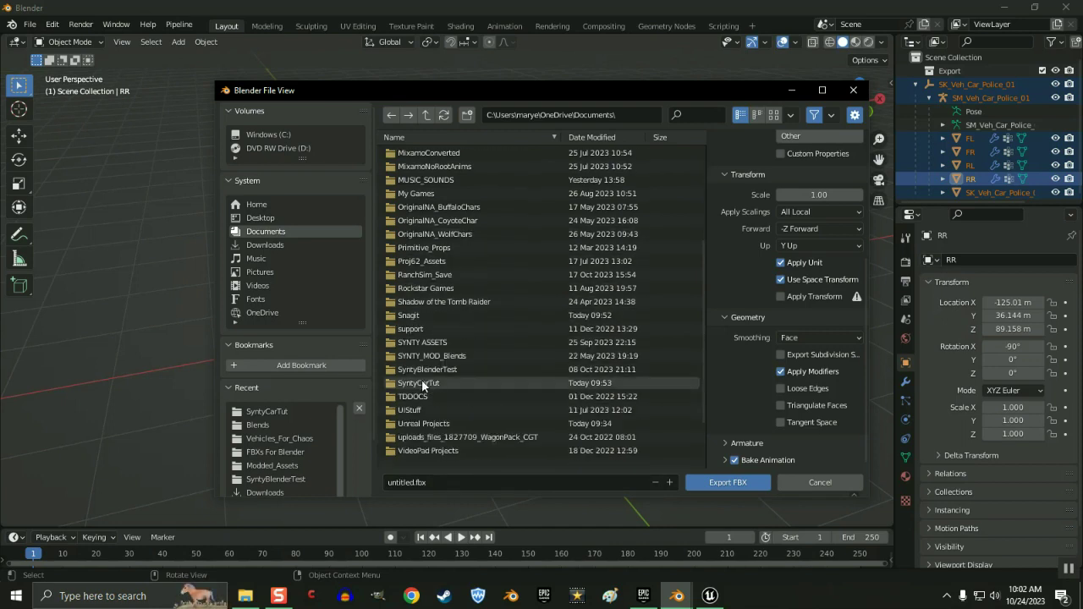
{"action": "left_click", "coordinate": [415, 383]}
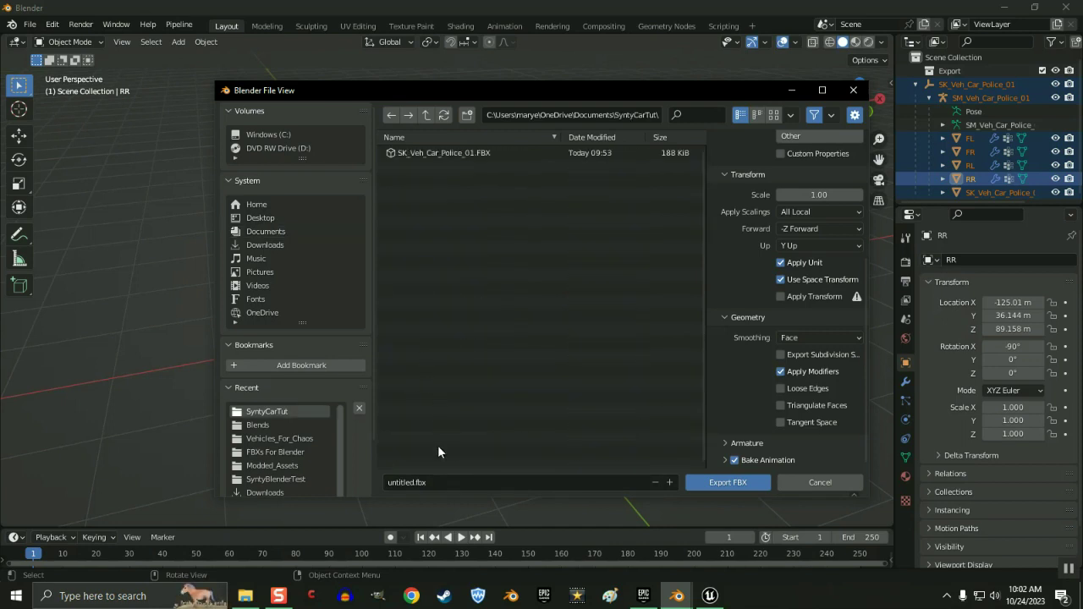
{"action": "left_click", "coordinate": [397, 483]}
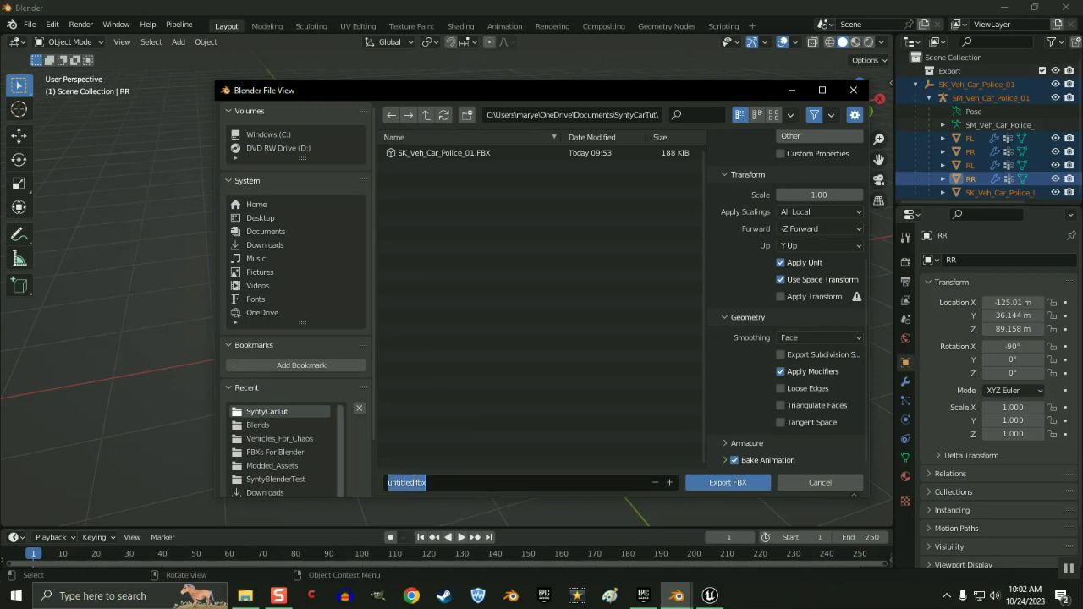
{"action": "left_click_drag", "start_coordinate": [414, 482], "coordinate": [382, 480]}
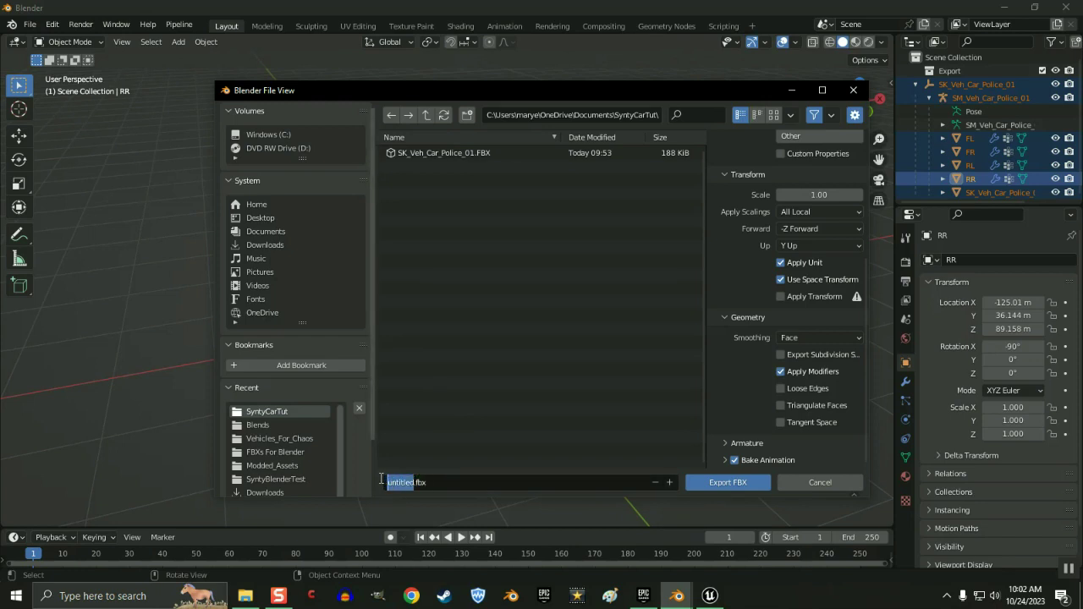
{"action": "type", "text": "PoliceCar"}
{"action": "left_click", "coordinate": [724, 484]}
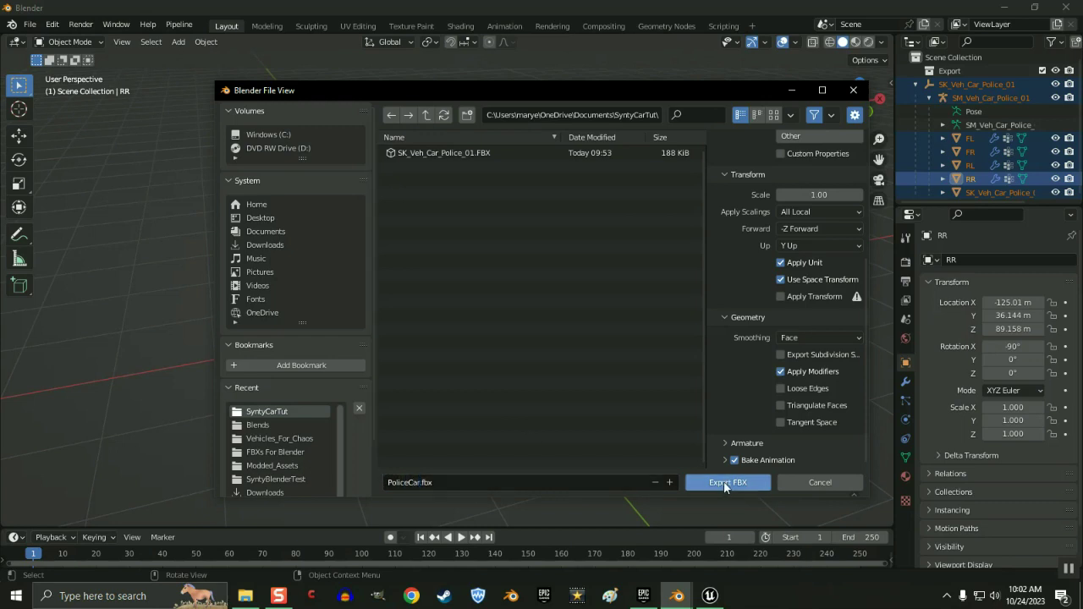
{"action": "left_click", "coordinate": [725, 484]}
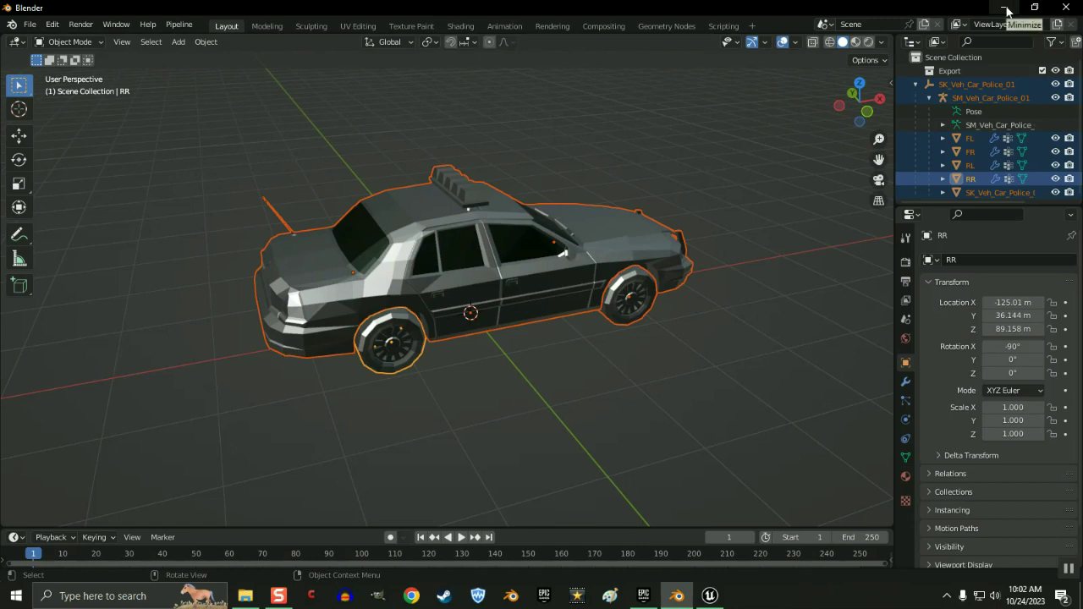
Step: Save the Blender scene as PoliceCar.blend in Documents > SyntyCarTut
{"action": "left_click", "coordinate": [32, 24]}
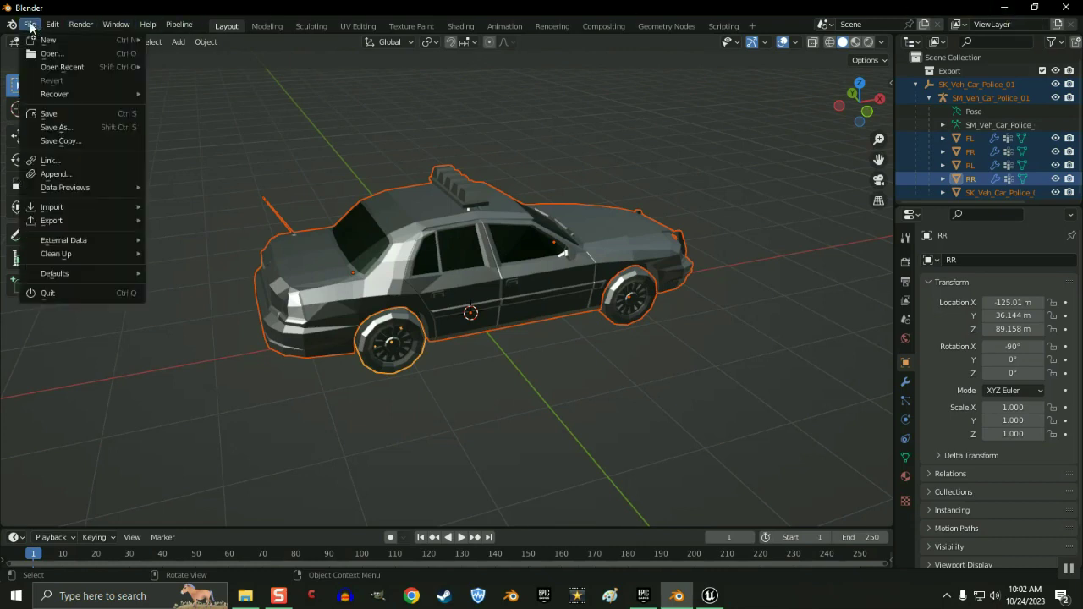
{"action": "left_click", "coordinate": [69, 114]}
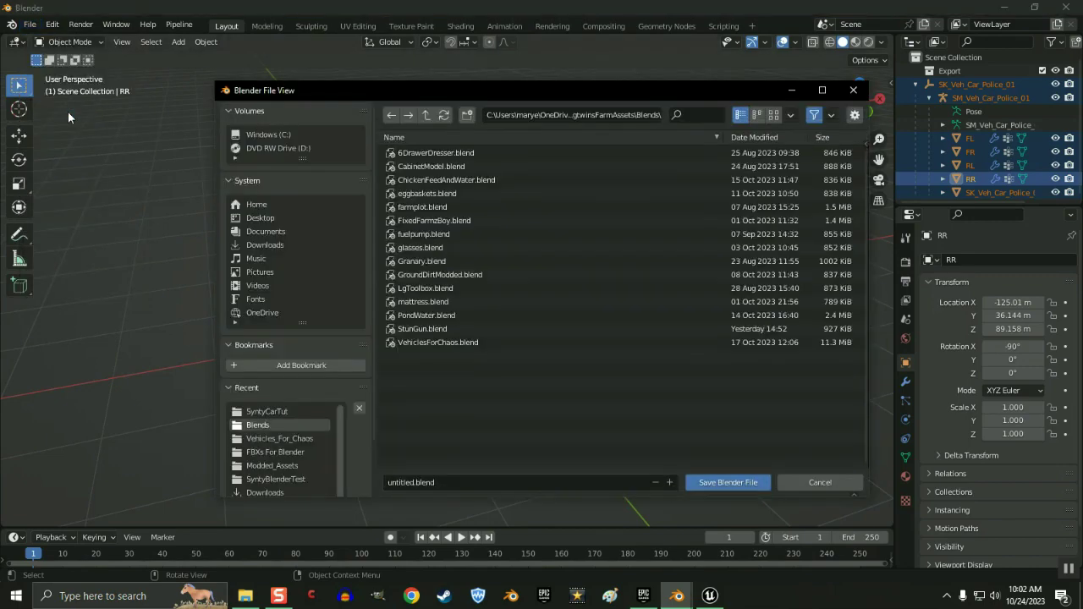
{"action": "left_click", "coordinate": [273, 231]}
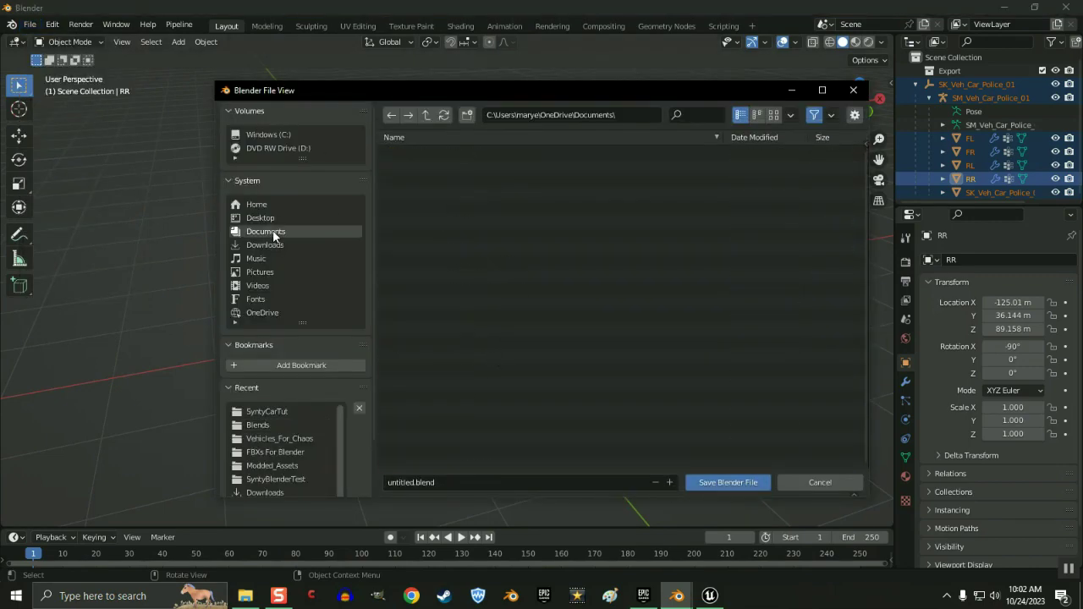
{"action": "scroll", "coordinate": [461, 397], "scroll_direction": "down", "scroll_amount": 4}
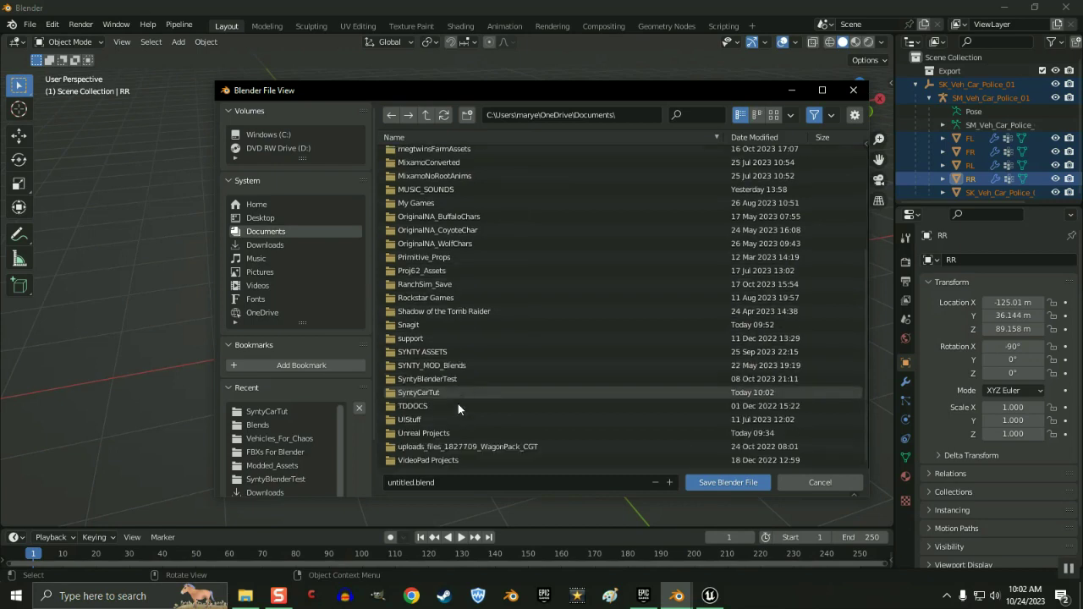
{"action": "double_click", "coordinate": [420, 392]}
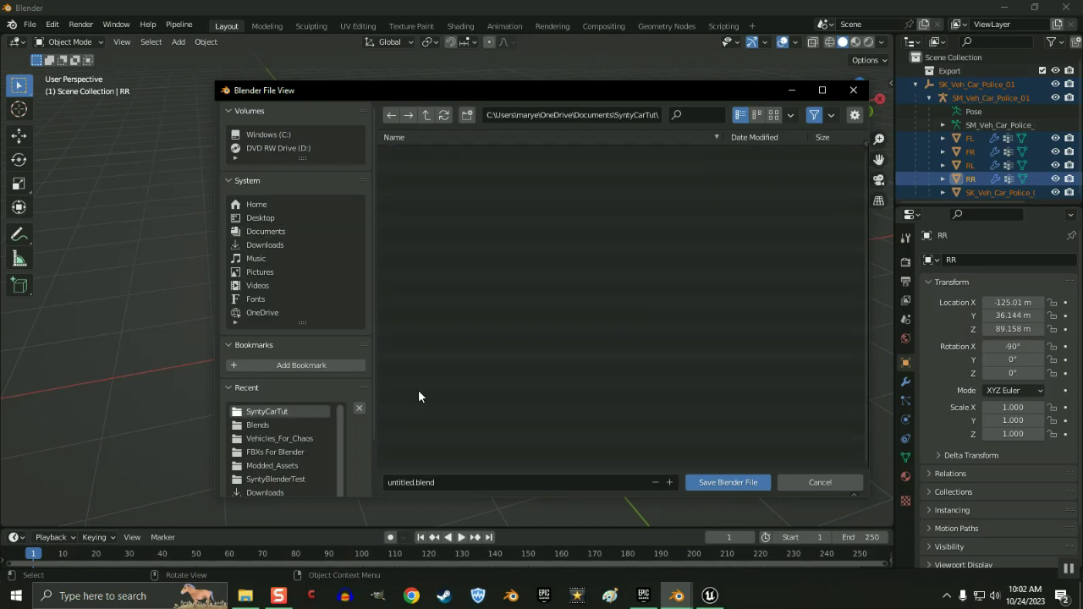
{"action": "left_click", "coordinate": [420, 480]}
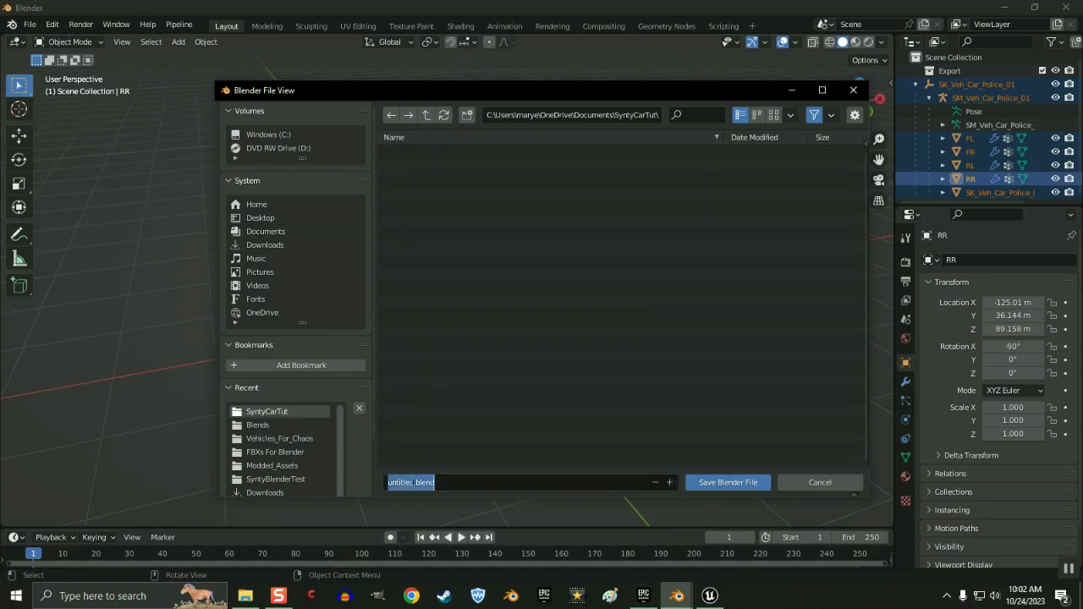
{"action": "left_click_drag", "start_coordinate": [413, 482], "coordinate": [372, 483]}
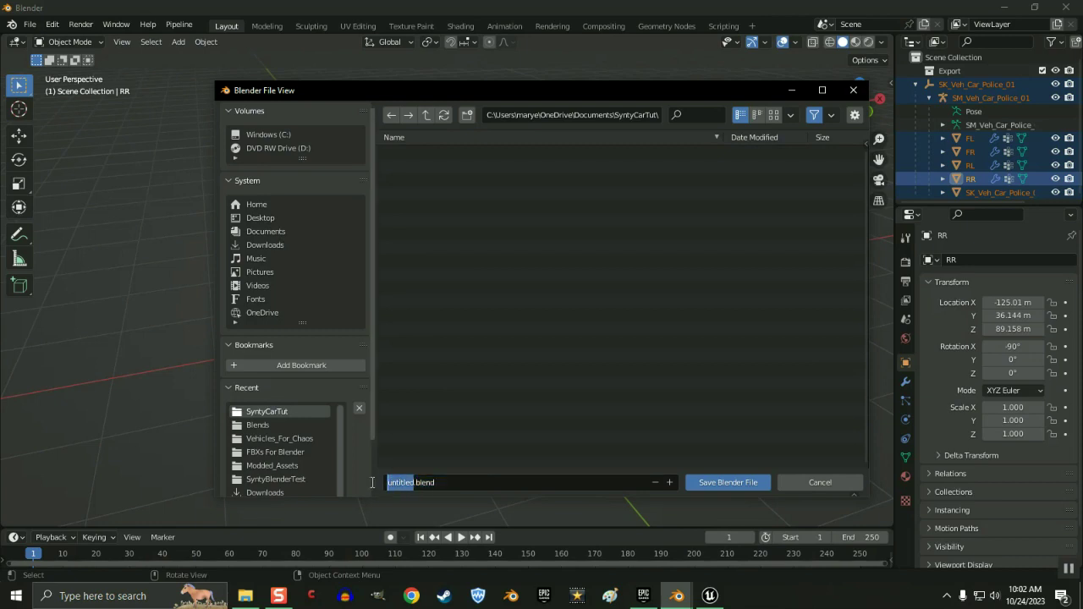
{"action": "type", "text": "PoliceCar"}
{"action": "left_click", "coordinate": [718, 483]}
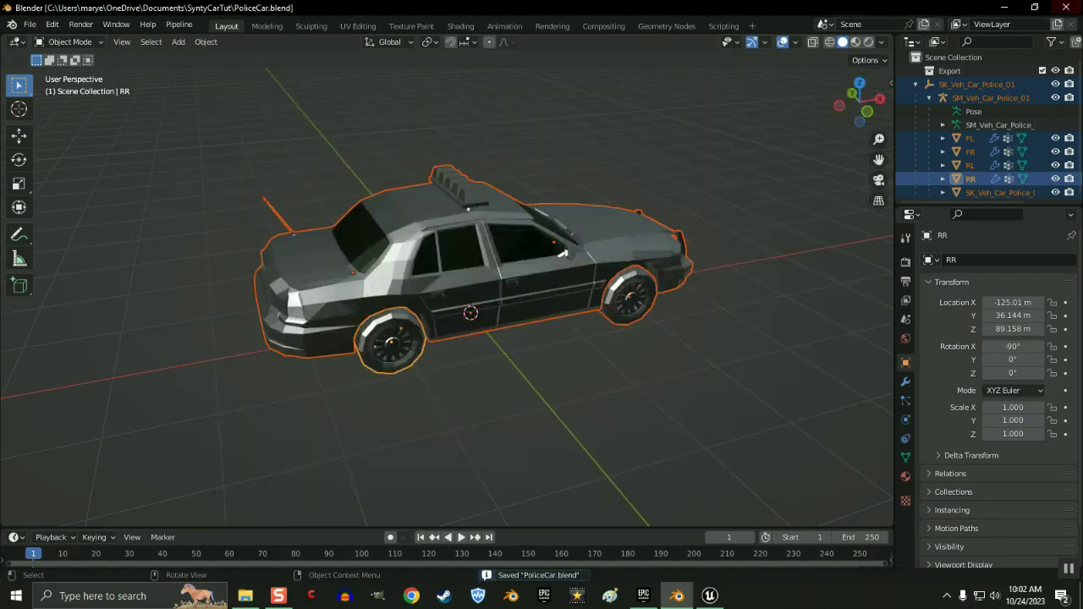
Step: Close Blender and open the top-level Content folder in Unreal's asset browser
{"action": "left_click", "coordinate": [1064, 7]}
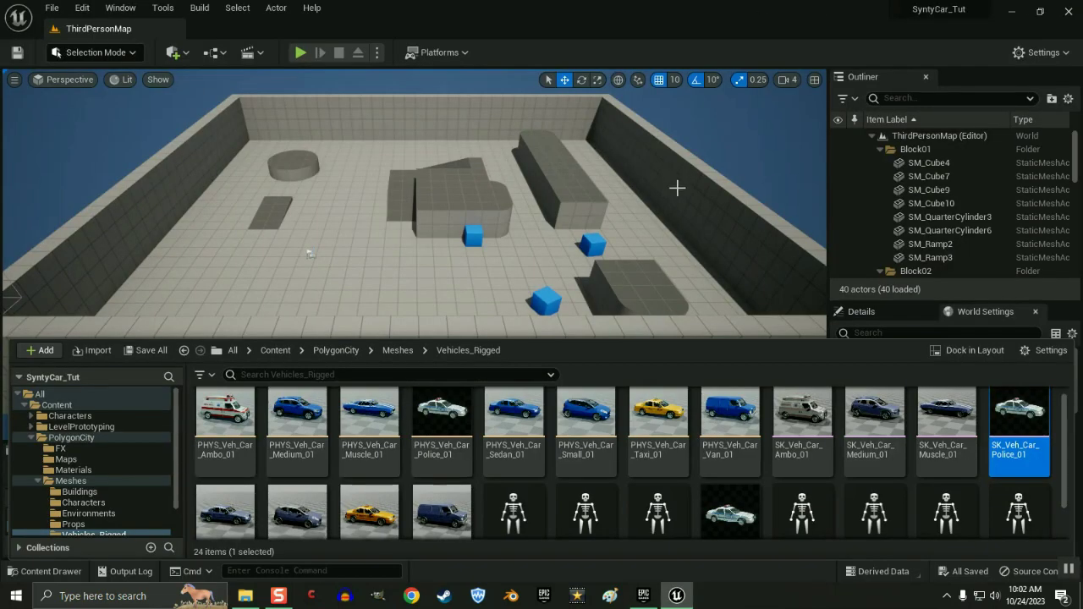
{"action": "mouse_move", "coordinate": [288, 340]}
{"action": "left_mouse_down"}
{"action": "mouse_move", "coordinate": [289, 259]}
{"action": "mouse_move", "coordinate": [290, 353]}
{"action": "left_mouse_up"}
{"action": "scroll", "coordinate": [107, 499], "scroll_direction": "down", "scroll_amount": 2}
{"action": "scroll", "coordinate": [107, 499], "scroll_direction": "up", "scroll_amount": 3}
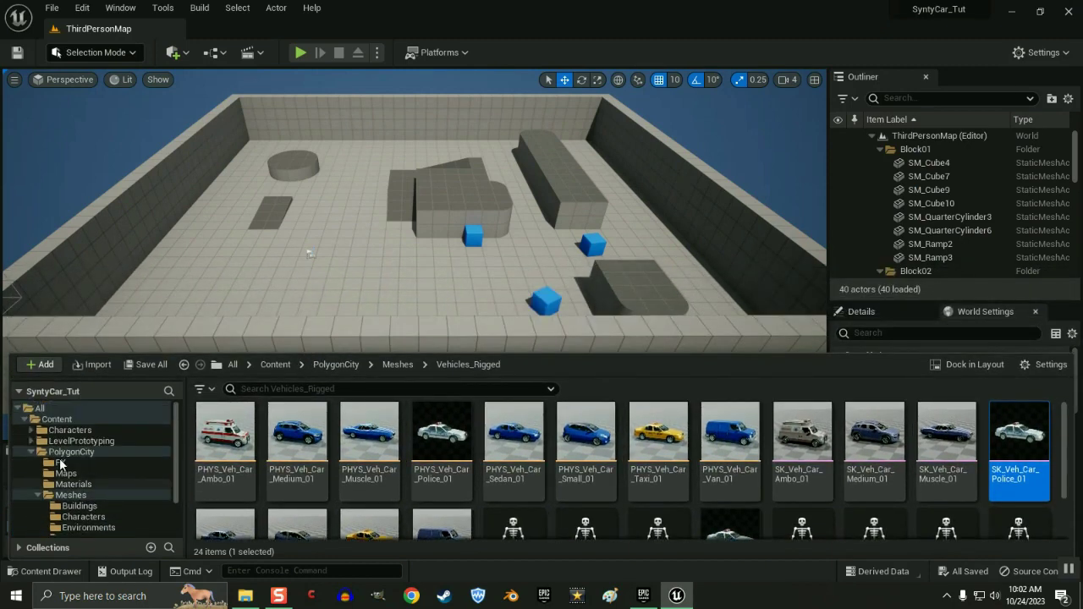
{"action": "left_click", "coordinate": [31, 452]}
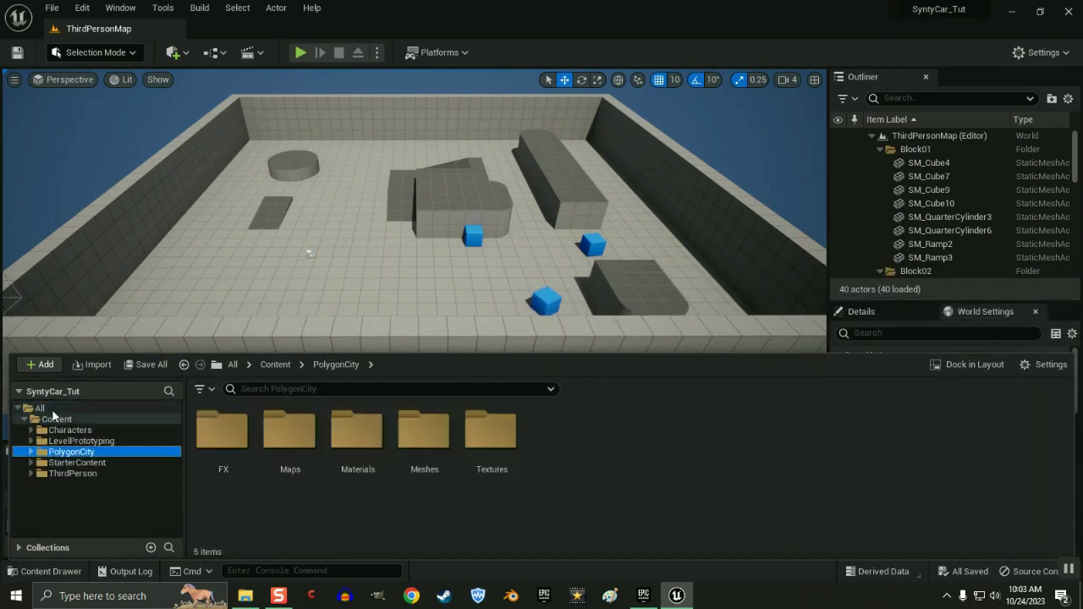
{"action": "left_click", "coordinate": [54, 420]}
Step: Create a new folder named My_Vehicles inside Content
{"action": "right_click", "coordinate": [56, 424]}
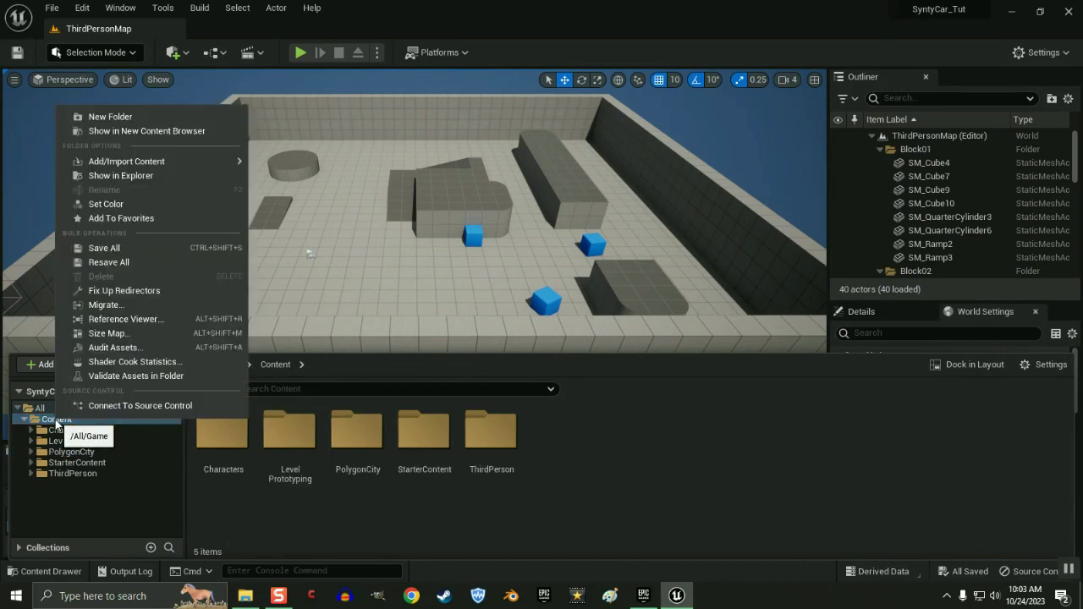
{"action": "left_click", "coordinate": [118, 121]}
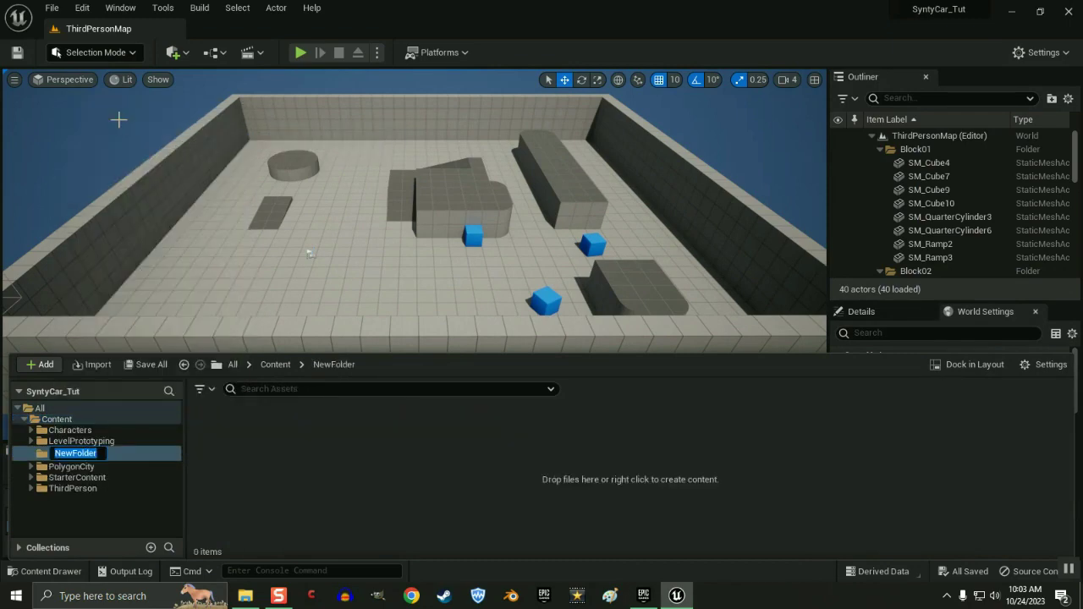
{"action": "type", "text": "My_Vehi"}
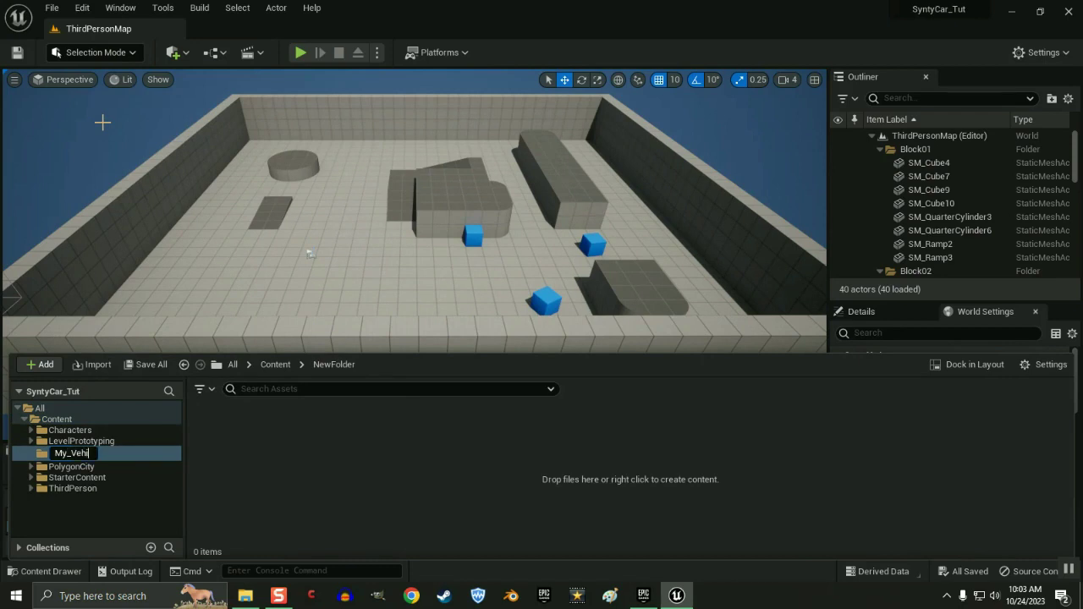
{"action": "type", "text": "cles"}
{"action": "key", "text": "Return"}
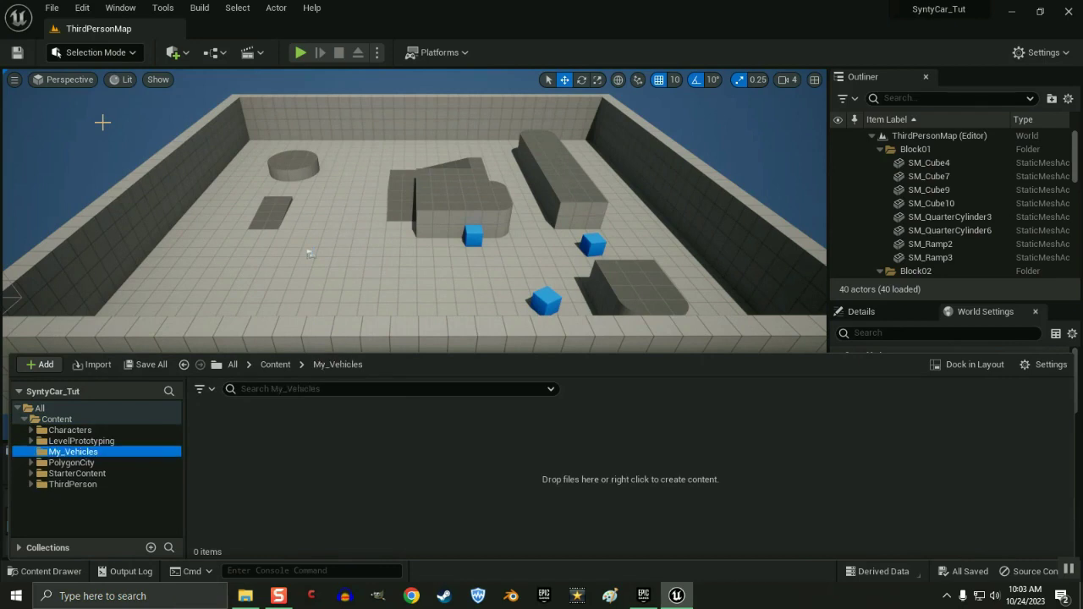
{"action": "left_click", "coordinate": [245, 599]}
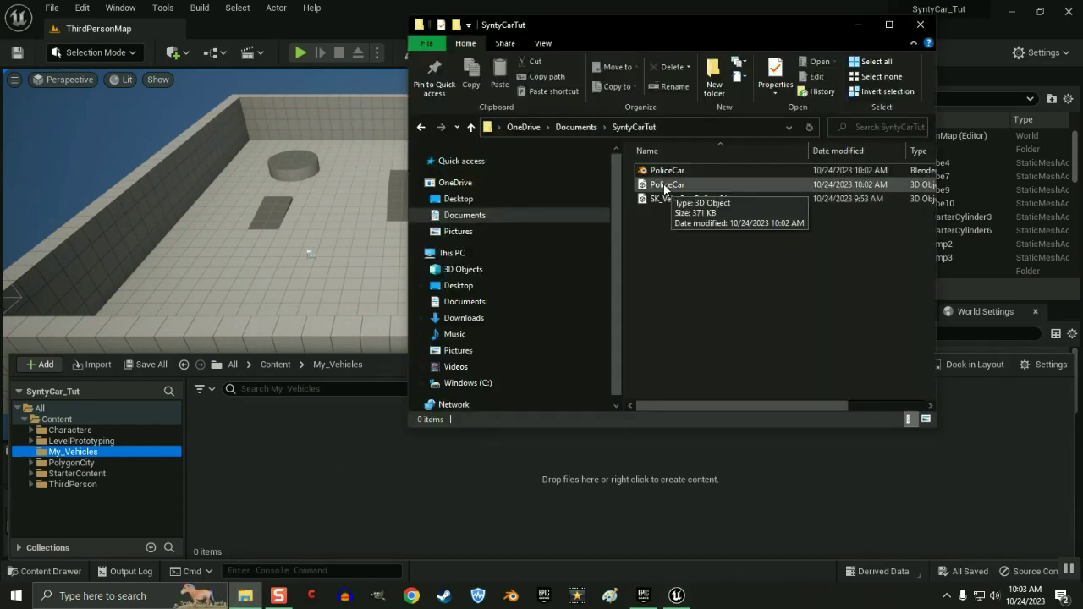
Step: Drag PoliceCar.fbx from the SyntyCarTut folder into My_Vehicles to start the import
{"action": "left_click", "coordinate": [665, 187]}
{"action": "left_click_drag", "start_coordinate": [665, 187], "coordinate": [273, 484]}
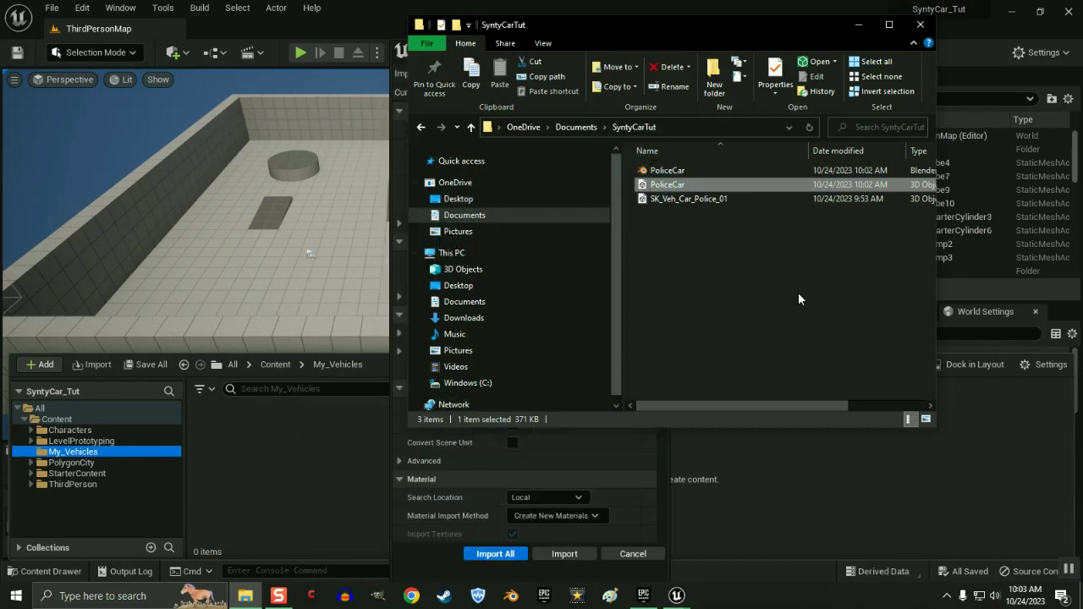
{"action": "left_click", "coordinate": [858, 29]}
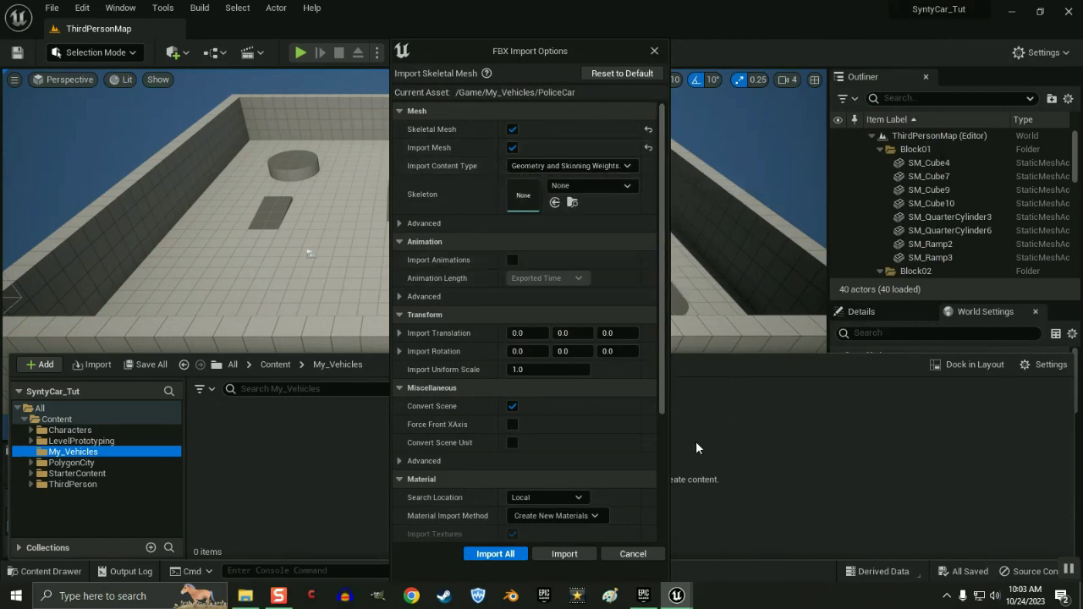
Step: Import PoliceCar with Material Import Method set to Do Not Create Material
{"action": "left_click_drag", "start_coordinate": [662, 394], "coordinate": [666, 515]}
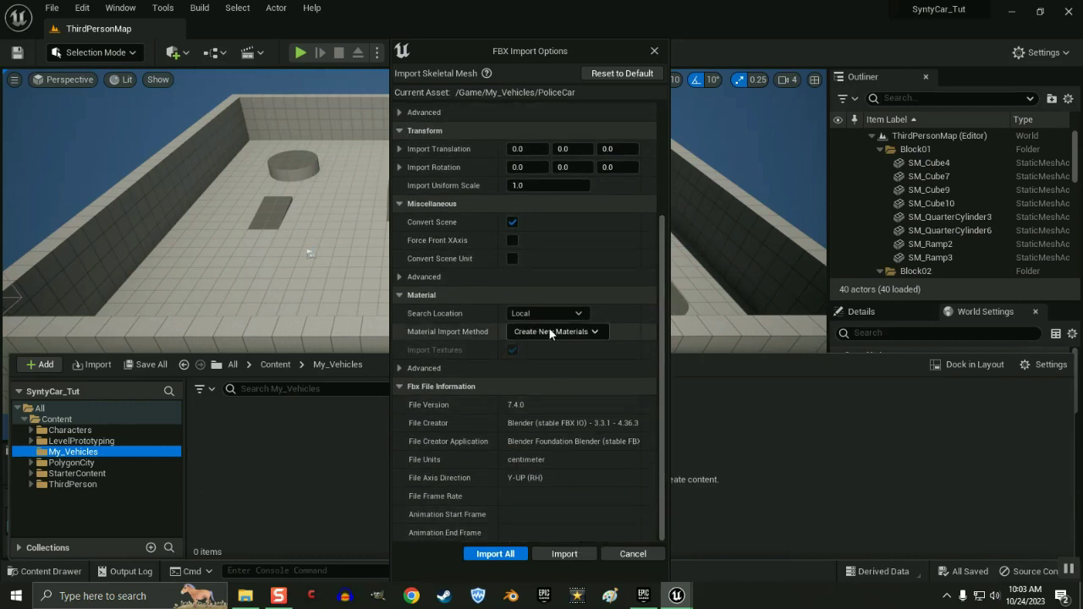
{"action": "left_click", "coordinate": [597, 331]}
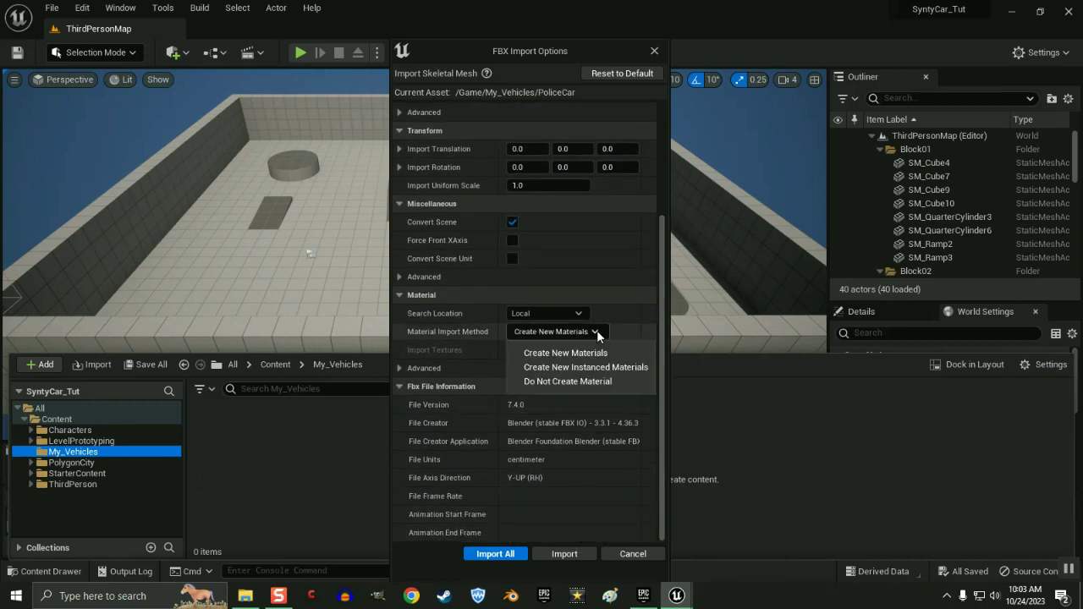
{"action": "left_click", "coordinate": [558, 381]}
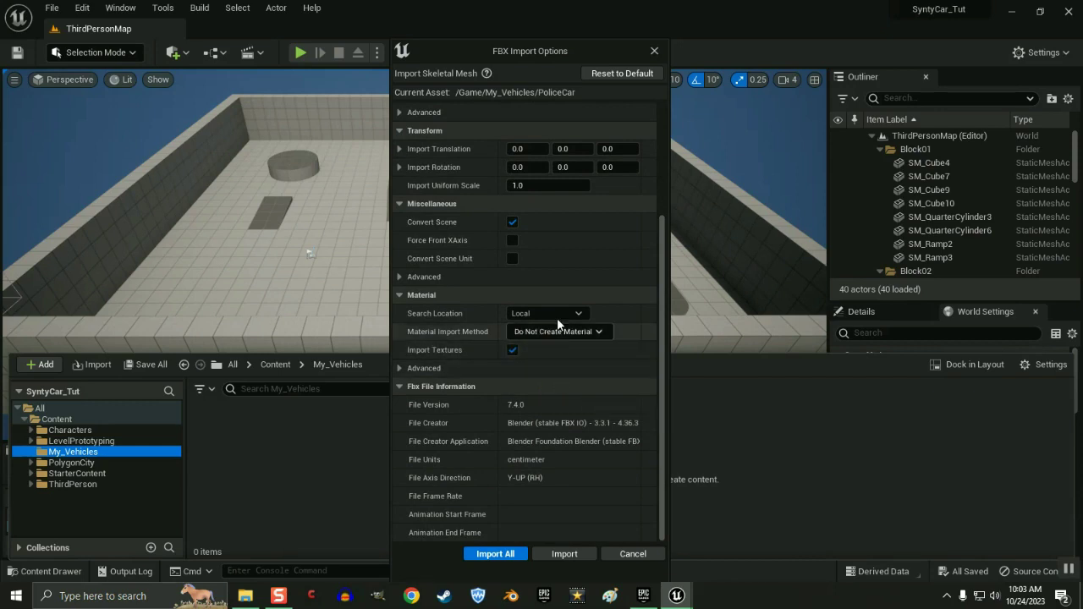
{"action": "left_click", "coordinate": [563, 554]}
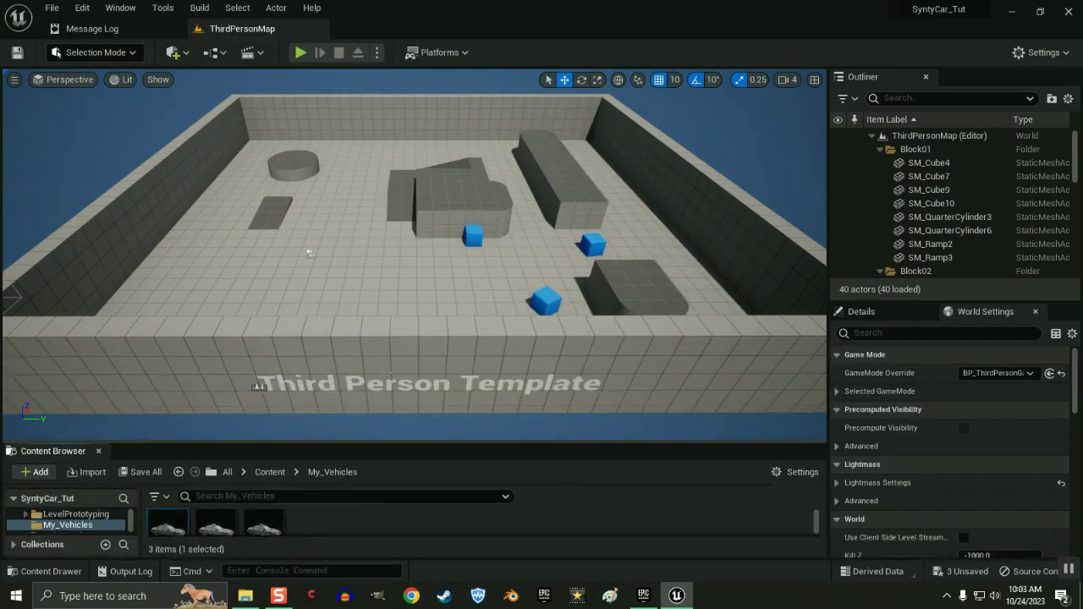
Step: Save all three imported police car assets from the Content Drawer
{"action": "key", "text": "ctrl+space"}
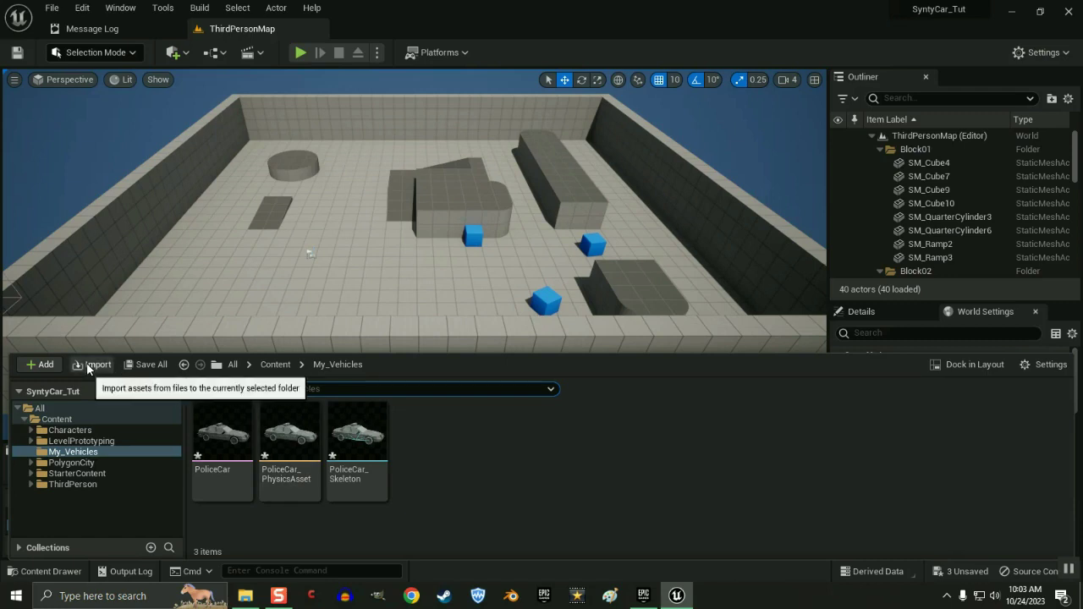
{"action": "left_click", "coordinate": [149, 364]}
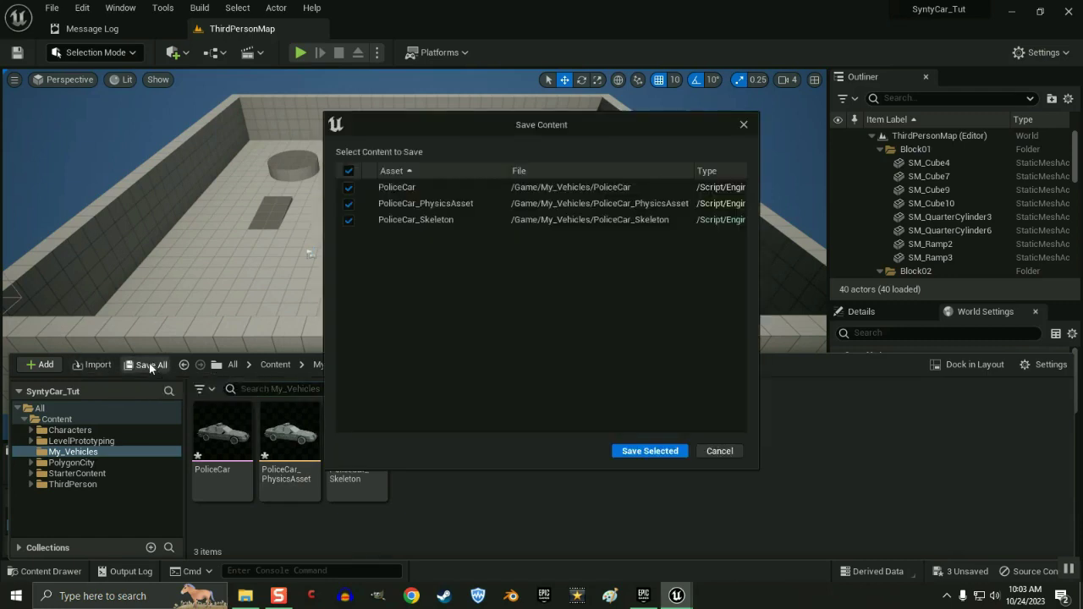
{"action": "left_click", "coordinate": [641, 454]}
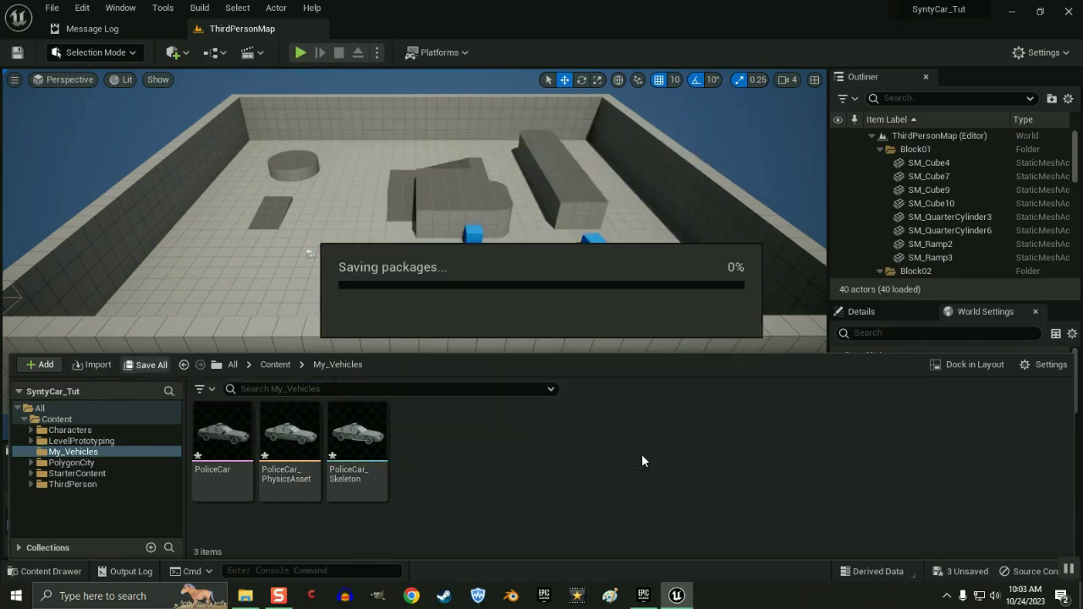
{"action": "left_click", "coordinate": [499, 467]}
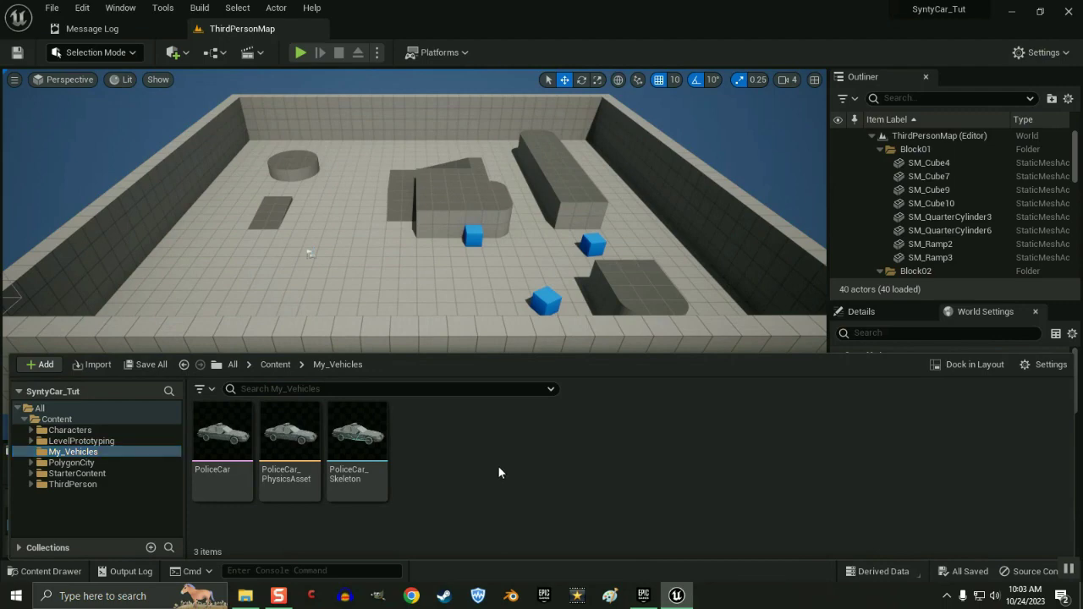
Step: Select the PoliceCar skeletal mesh asset in My_Vehicles
{"action": "mouse_move", "coordinate": [222, 433]}
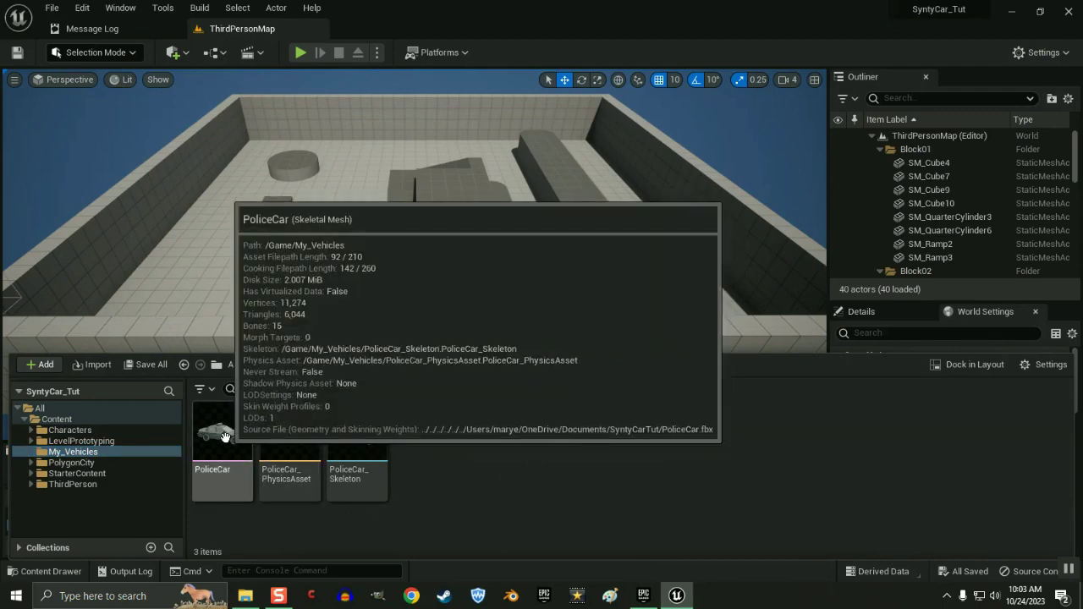
{"action": "left_click", "coordinate": [225, 435]}
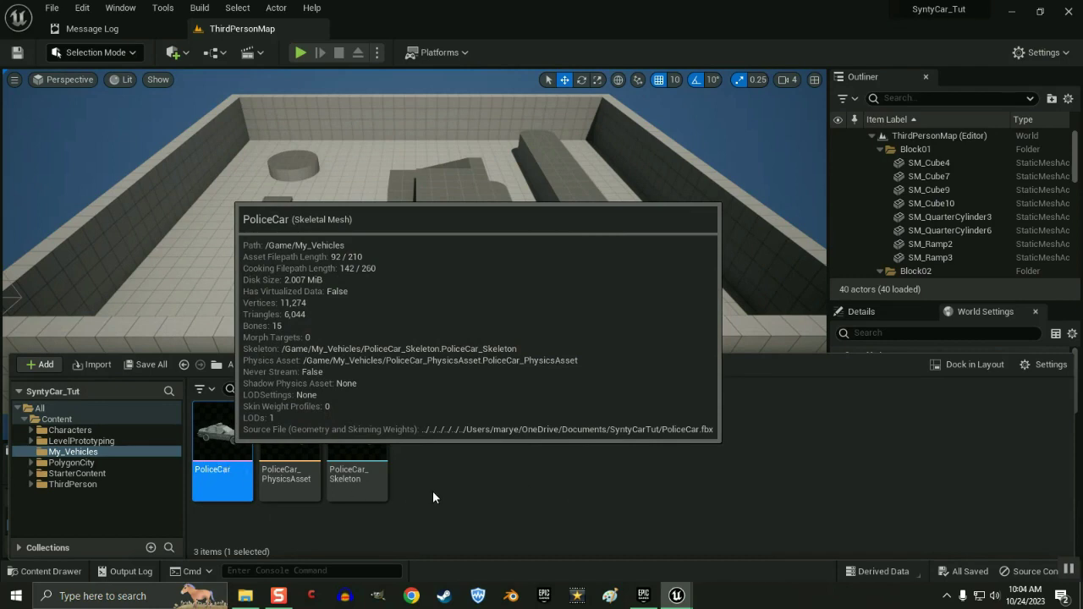
{"action": "mouse_move", "coordinate": [679, 599]}
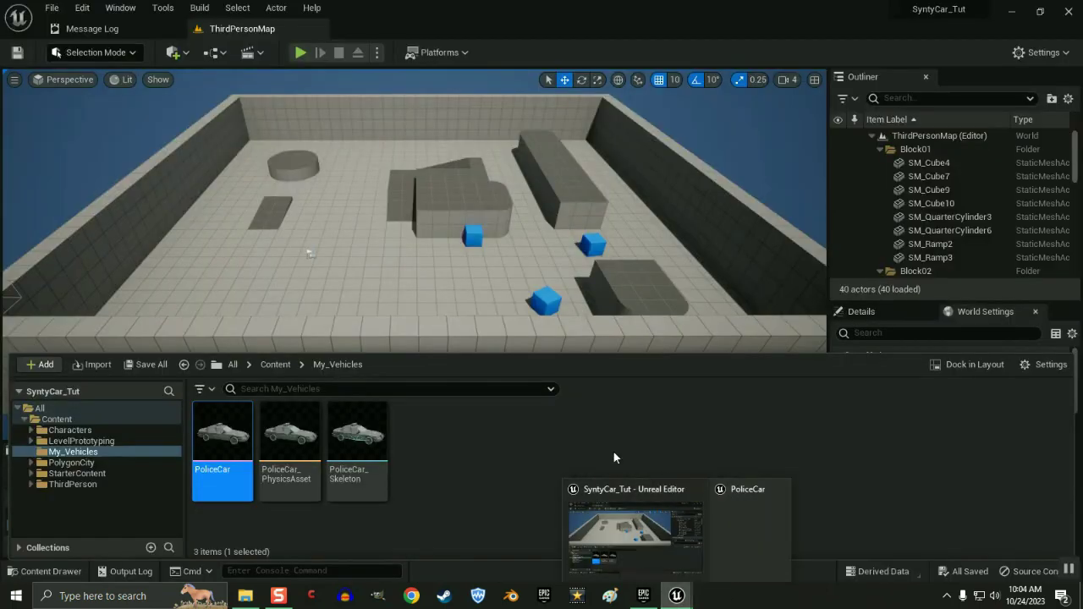
Step: Dock the PoliceCar mesh editor as a tab and widen the Asset Details panel
{"action": "left_click", "coordinate": [748, 520]}
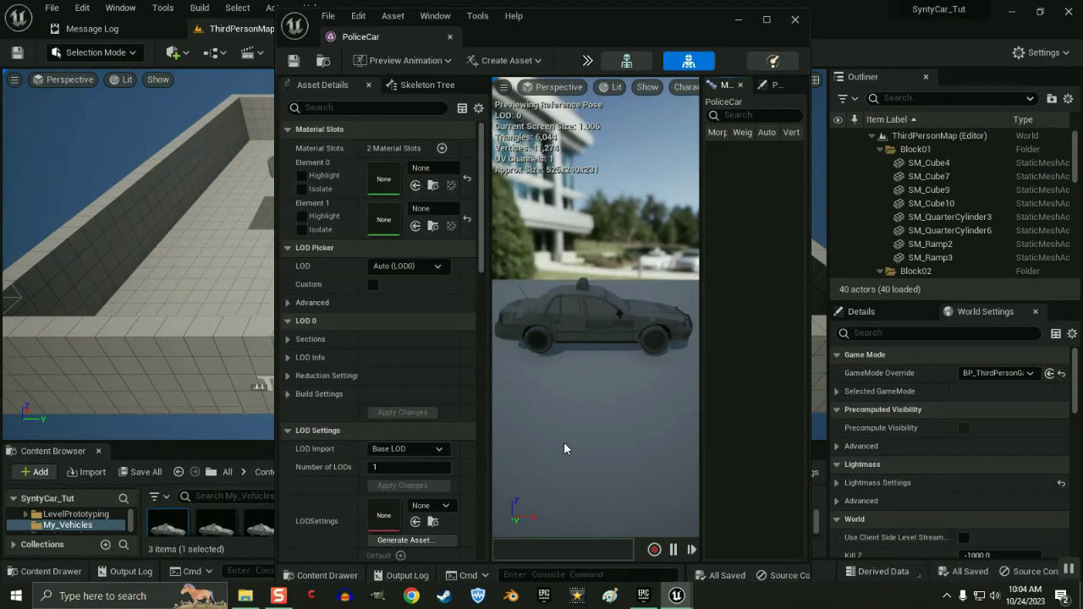
{"action": "left_click_drag", "start_coordinate": [355, 36], "coordinate": [248, 31]}
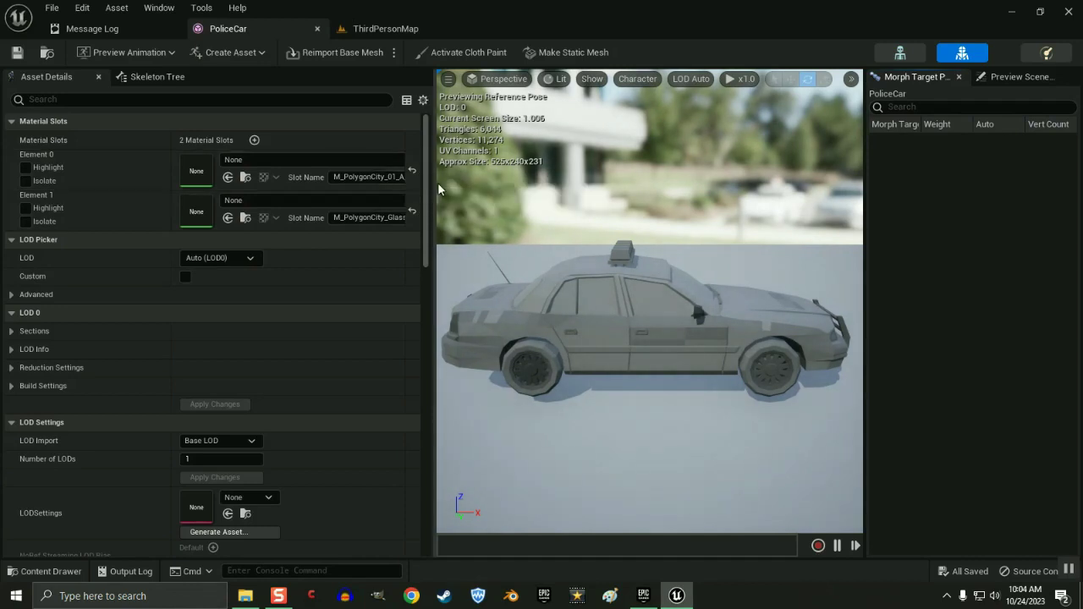
{"action": "left_click_drag", "start_coordinate": [432, 184], "coordinate": [517, 185]}
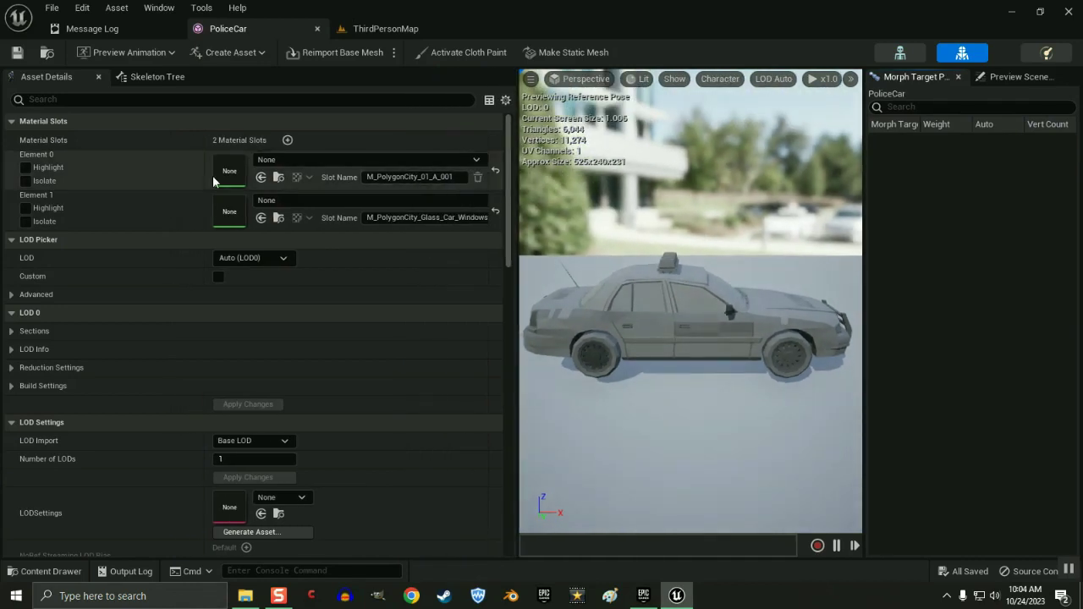
{"action": "left_click_drag", "start_coordinate": [203, 169], "coordinate": [97, 167]}
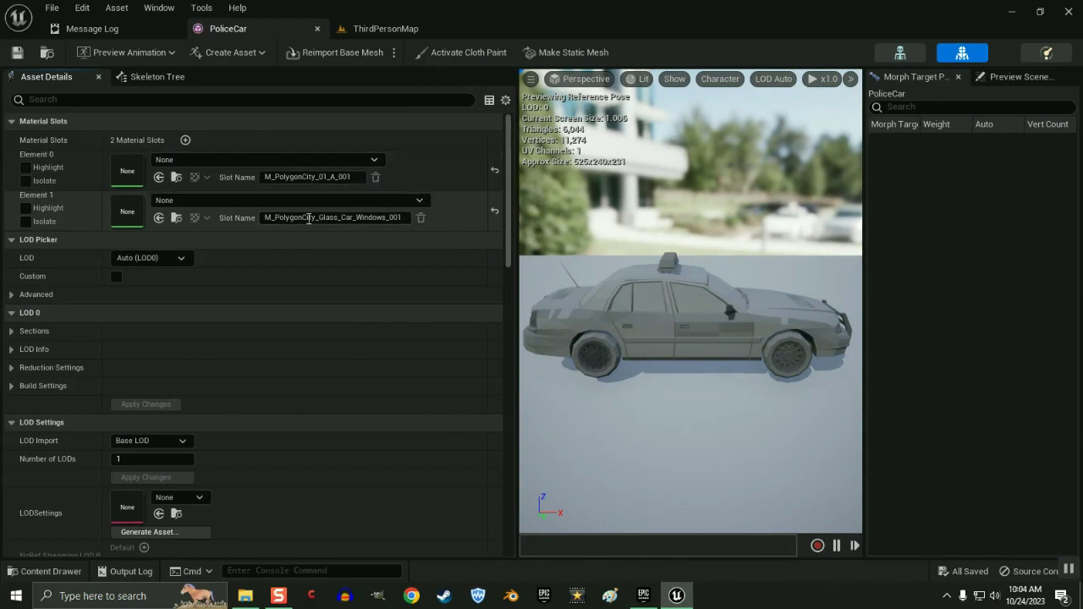
Step: Assign M_PolygonCity_01_A to material slot Element 0
{"action": "left_click", "coordinate": [375, 160]}
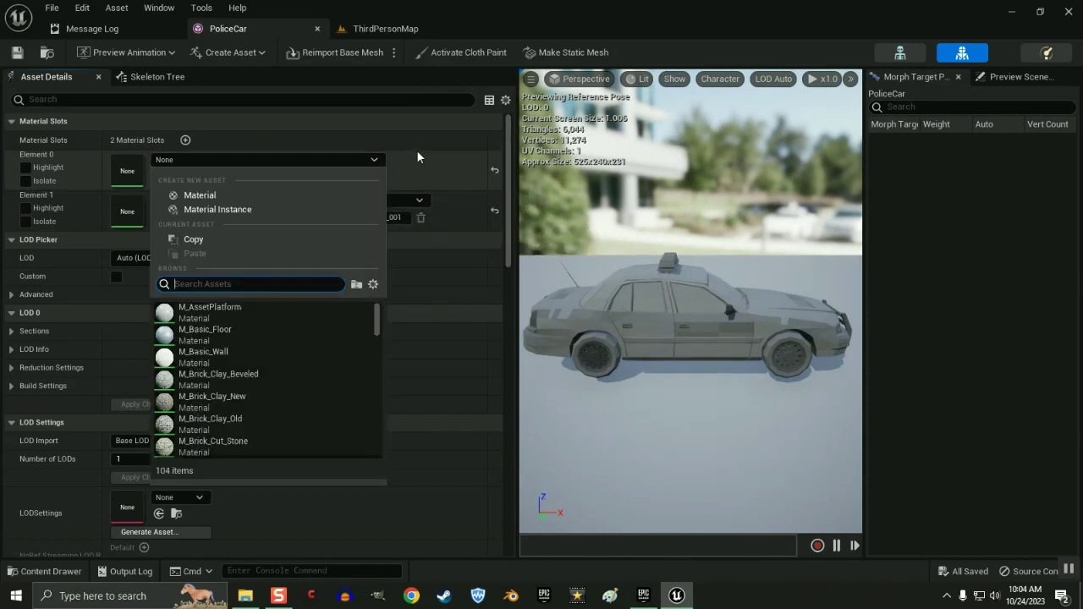
{"action": "type", "text": "m polyg"}
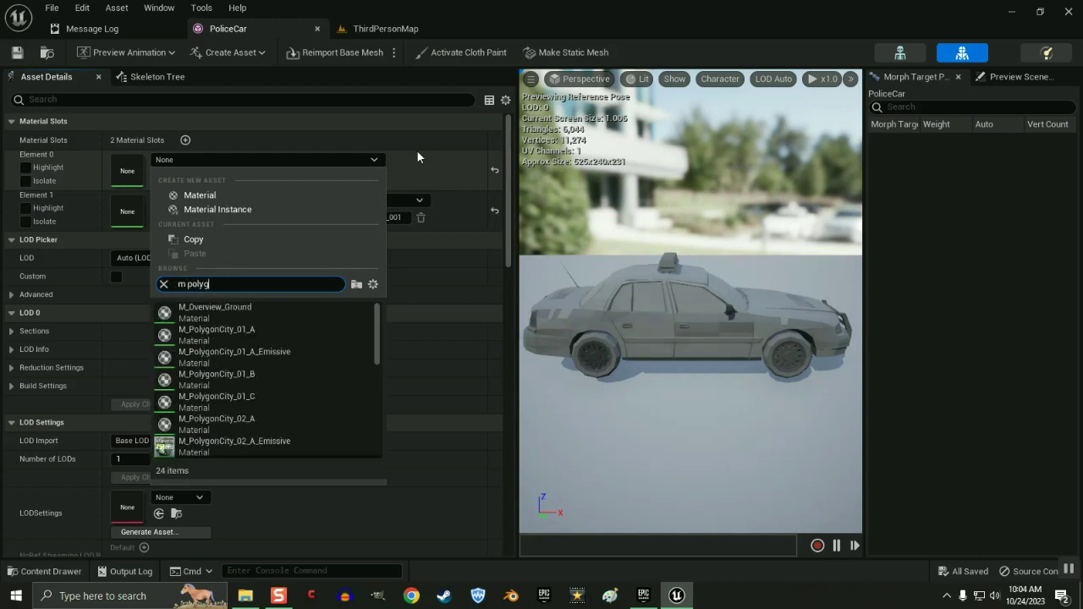
{"action": "type", "text": "on city"}
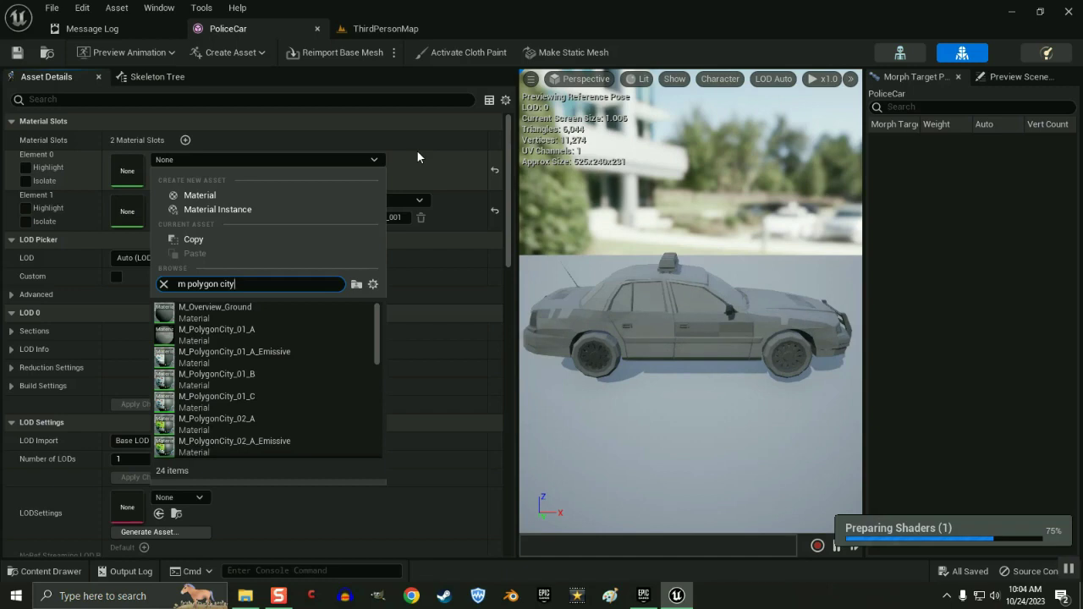
{"action": "type", "text": " pol"}
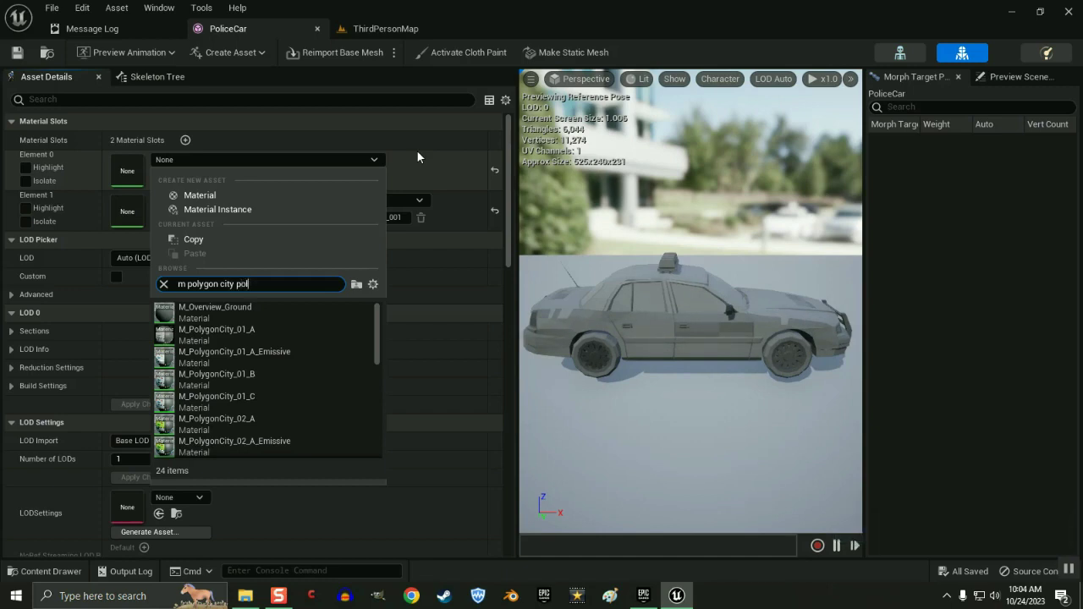
{"action": "left_click", "coordinate": [440, 150]}
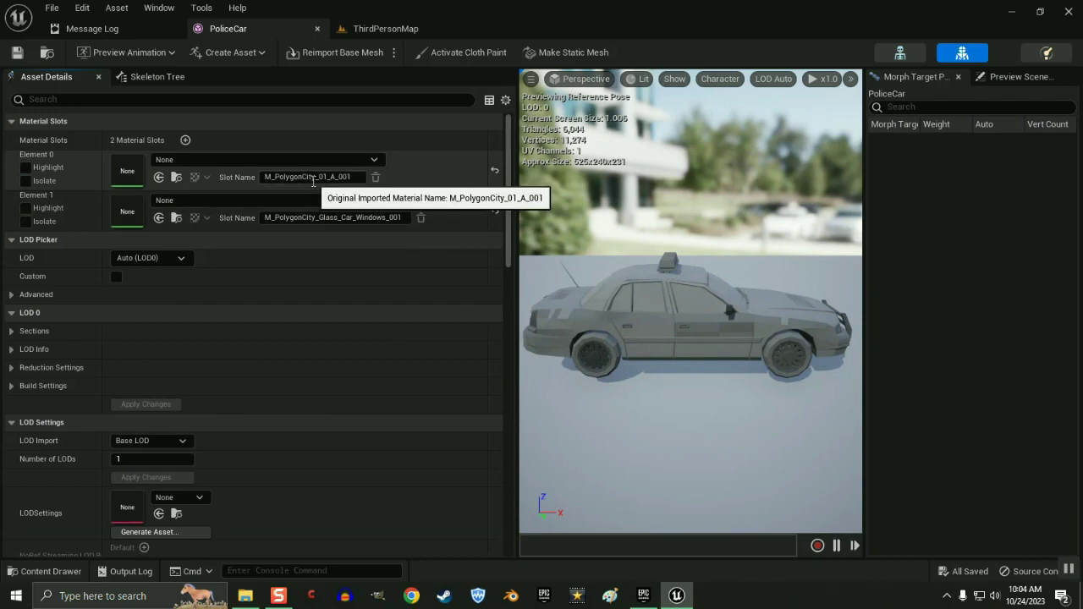
{"action": "left_click", "coordinate": [374, 160]}
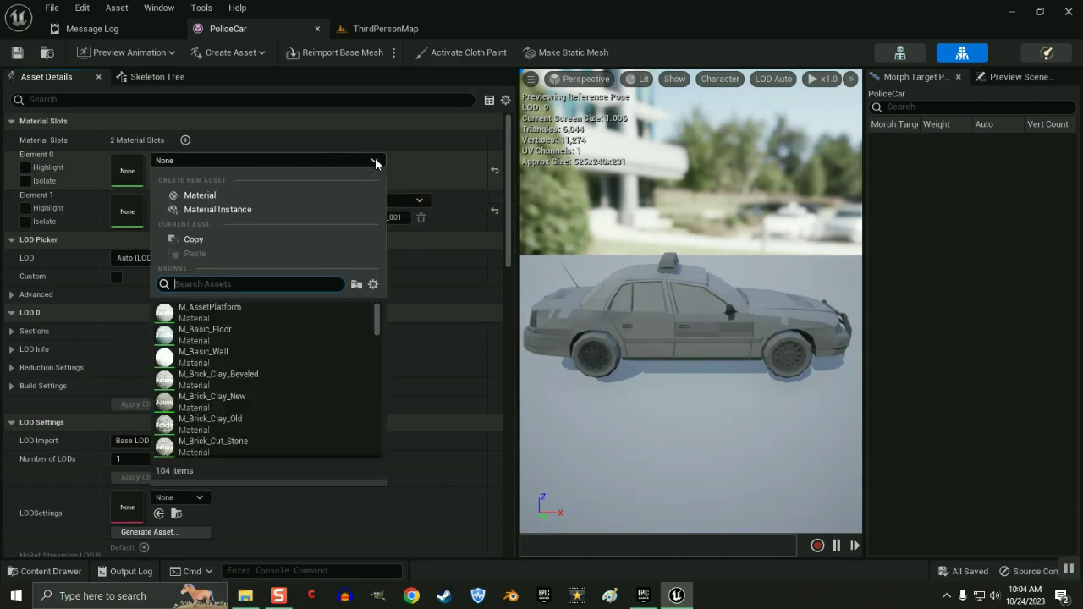
{"action": "type", "text": "m po"}
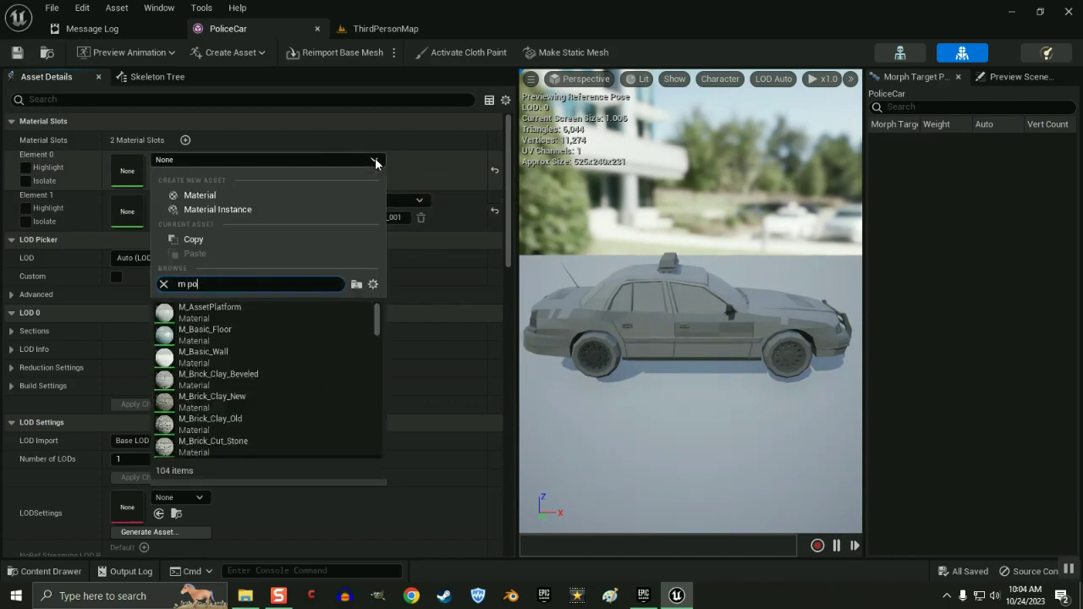
{"action": "type", "text": "lygon city"}
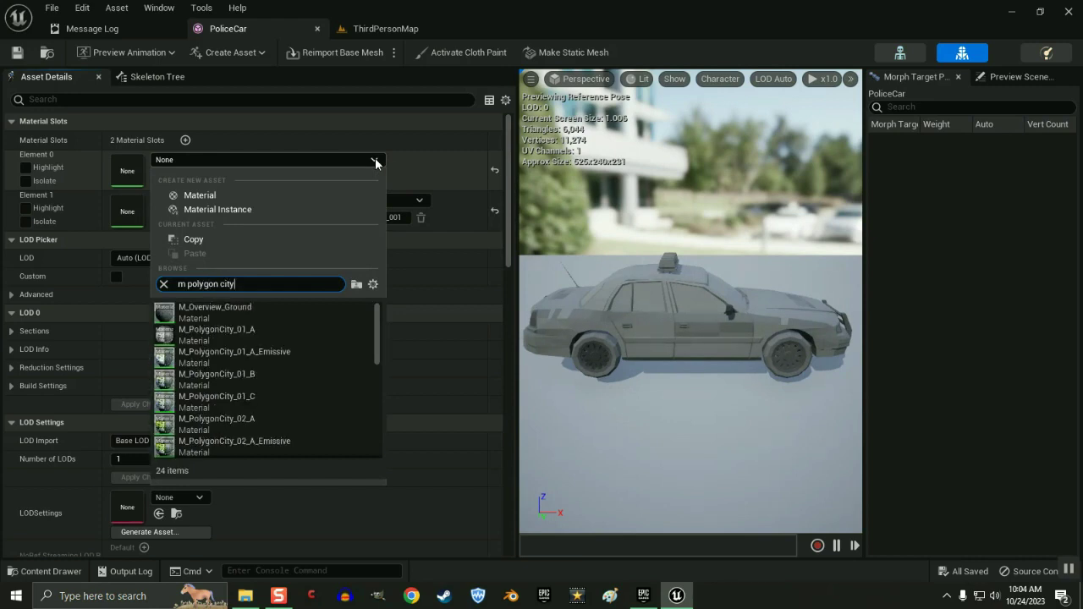
{"action": "left_click", "coordinate": [256, 328]}
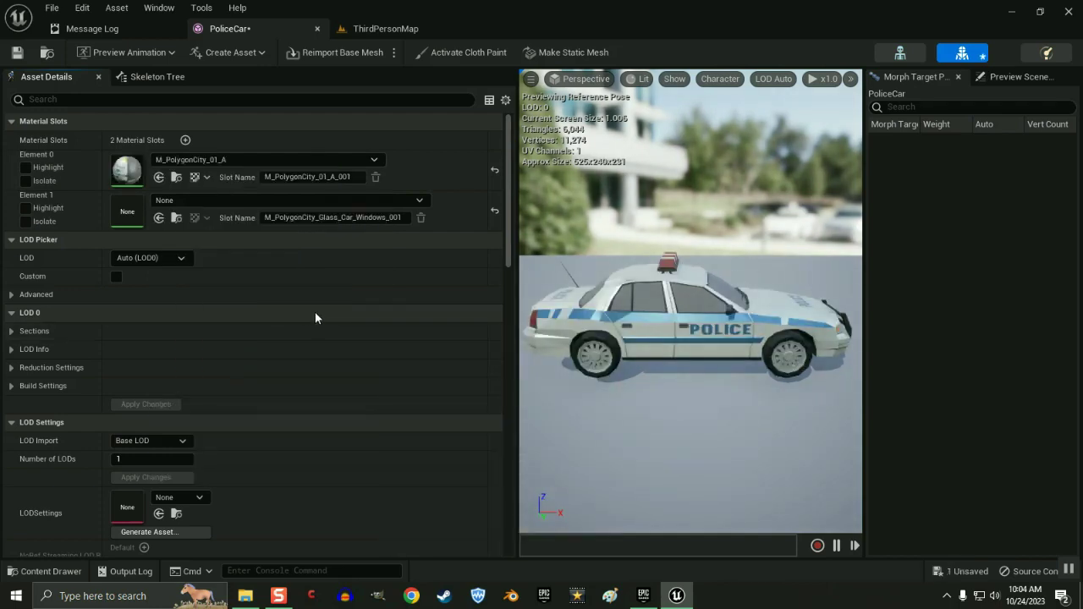
Step: Set Element 1's material to M_PolygonCity_Glass_Car_Windows
{"action": "left_click", "coordinate": [177, 201]}
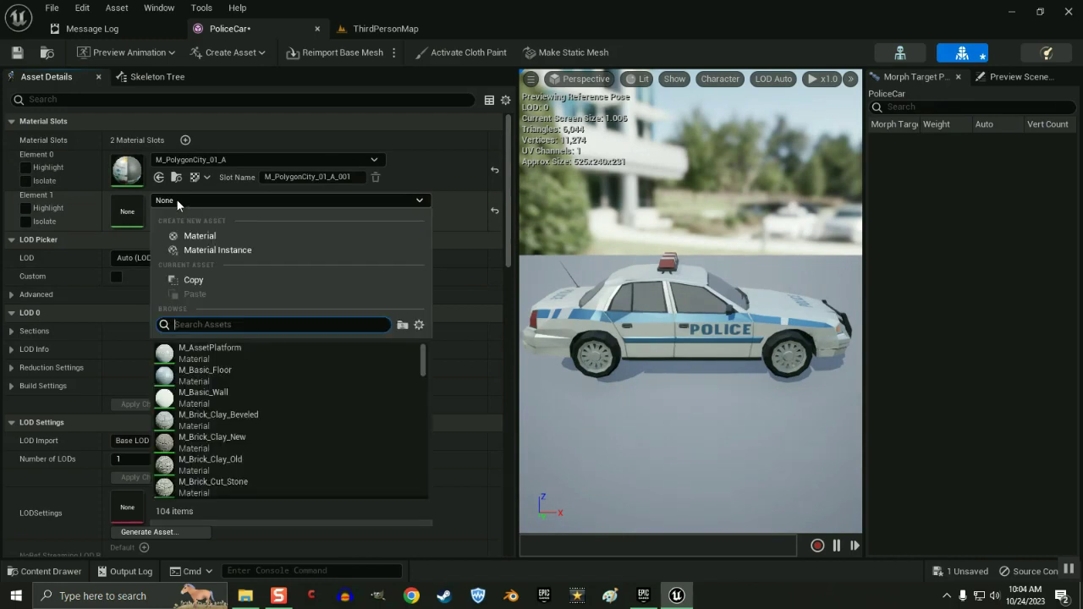
{"action": "type", "text": "m poly"}
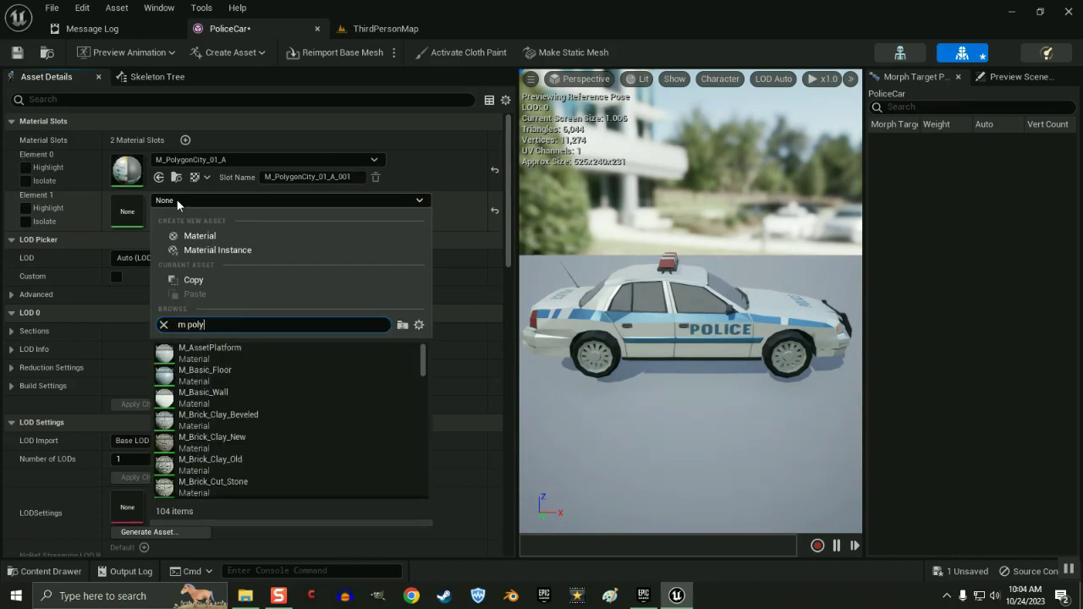
{"action": "type", "text": "gon city glass"}
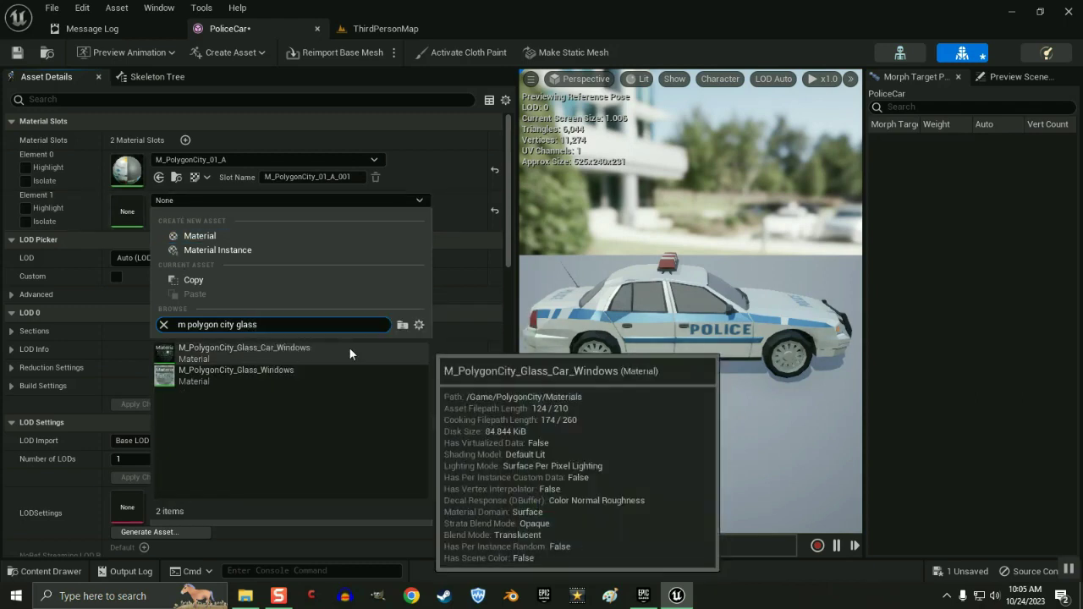
{"action": "left_click", "coordinate": [207, 350]}
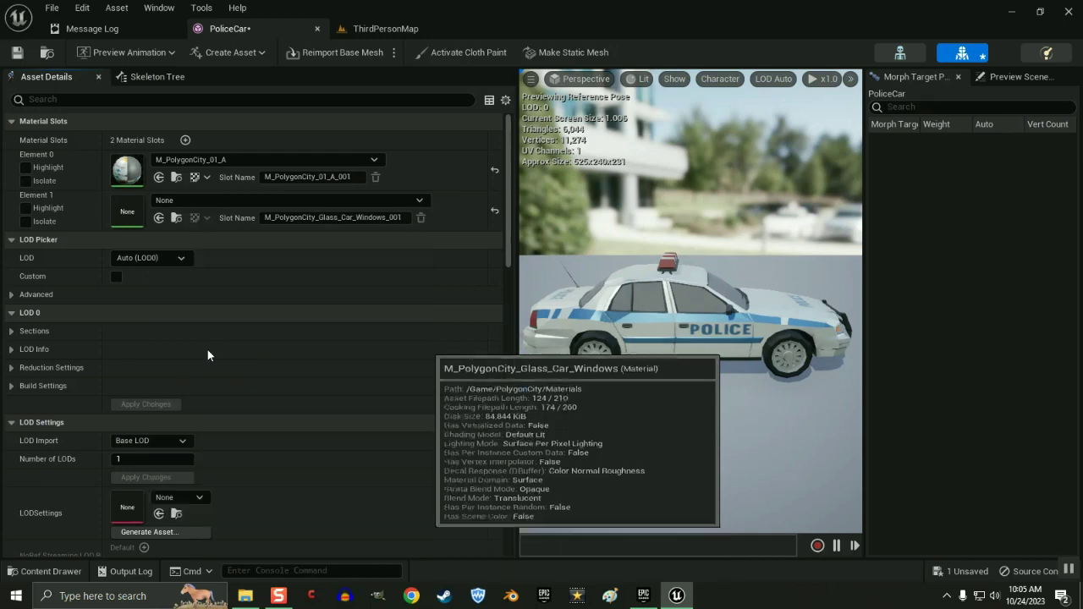